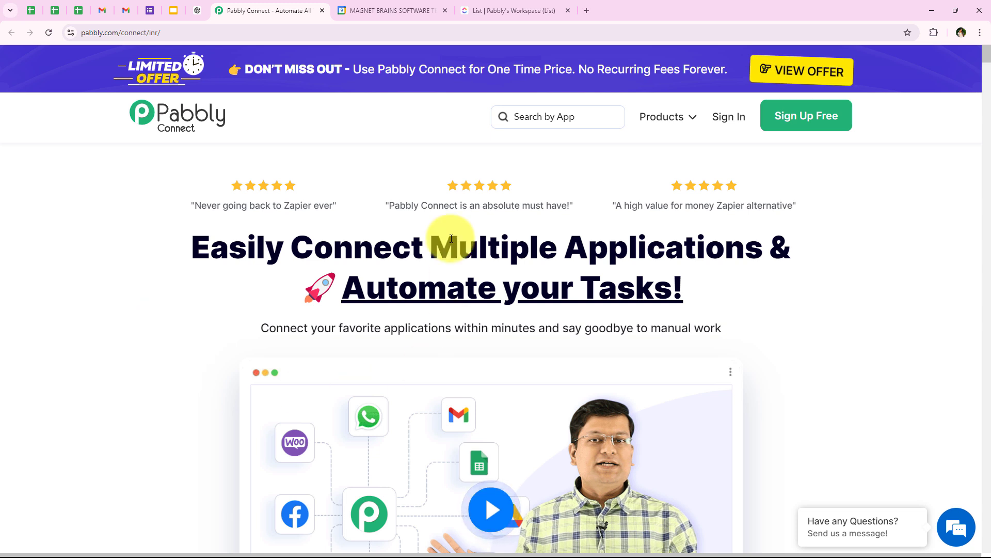
Sign in to the Pabbly account and access Pabbly Connect from the list of all Pabbly apps.
{"action": "left_click", "coordinate": [292, 33]}
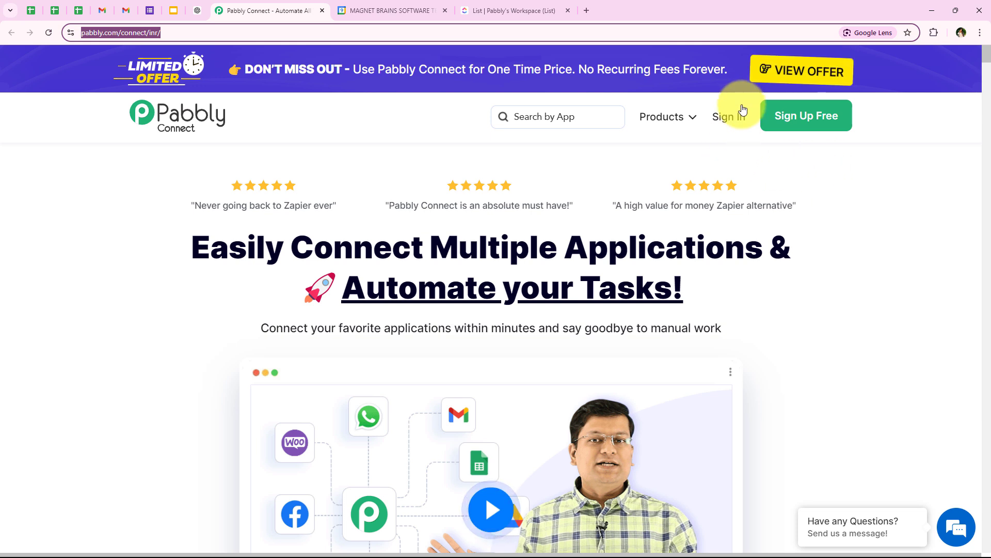
{"action": "left_click", "coordinate": [728, 117]}
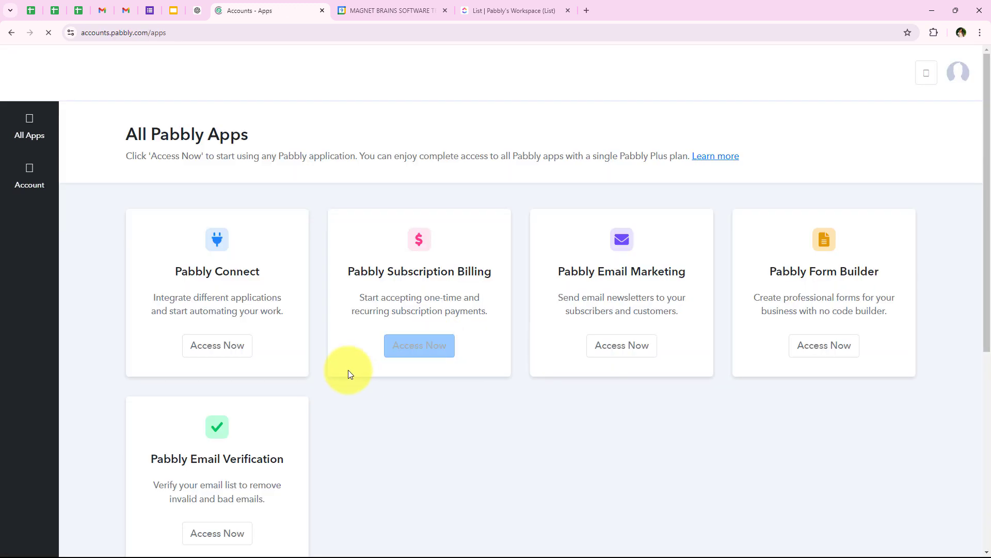
{"action": "left_click_drag", "start_coordinate": [126, 134], "coordinate": [267, 135]}
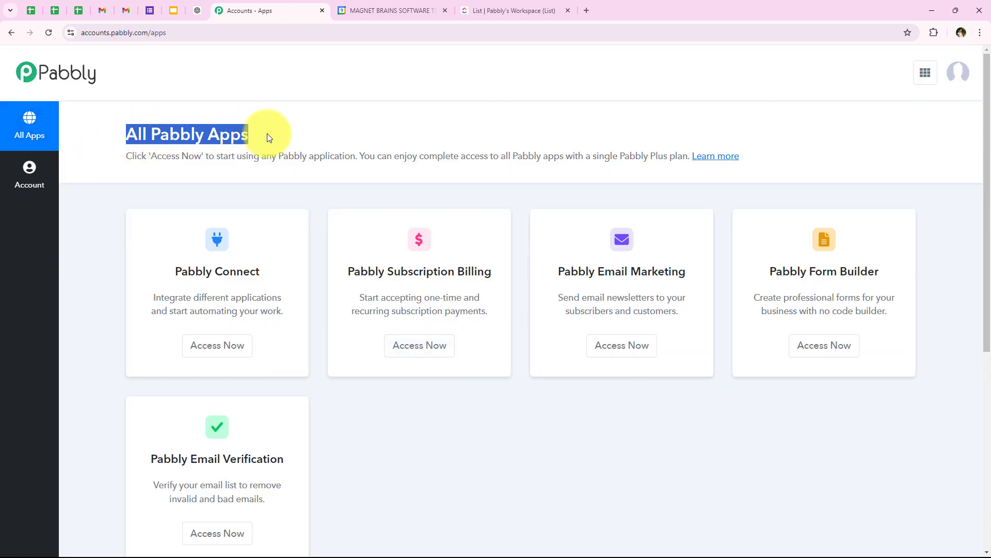
{"action": "scroll", "coordinate": [320, 240], "scroll_direction": "down", "scroll_amount": 1}
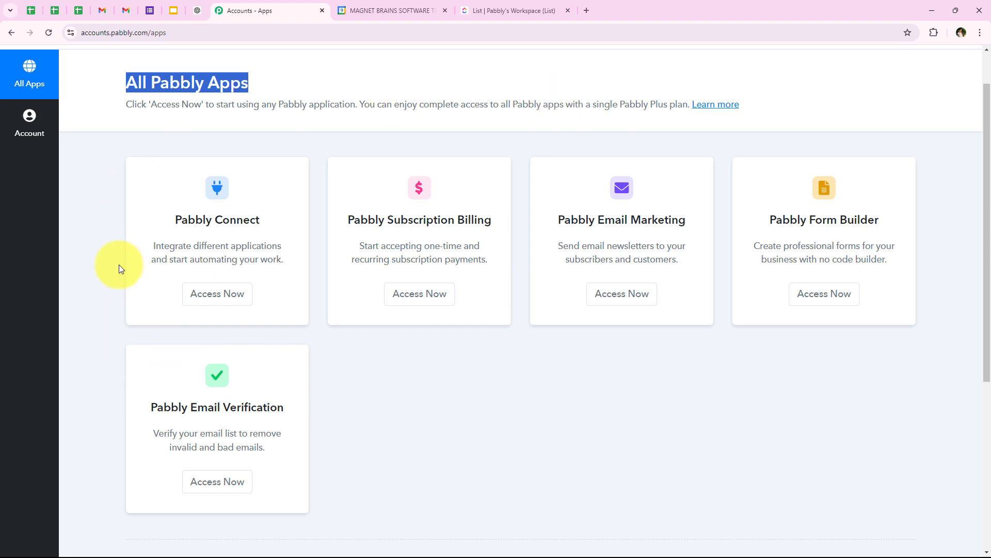
{"action": "scroll", "coordinate": [120, 265], "scroll_direction": "up", "scroll_amount": 1}
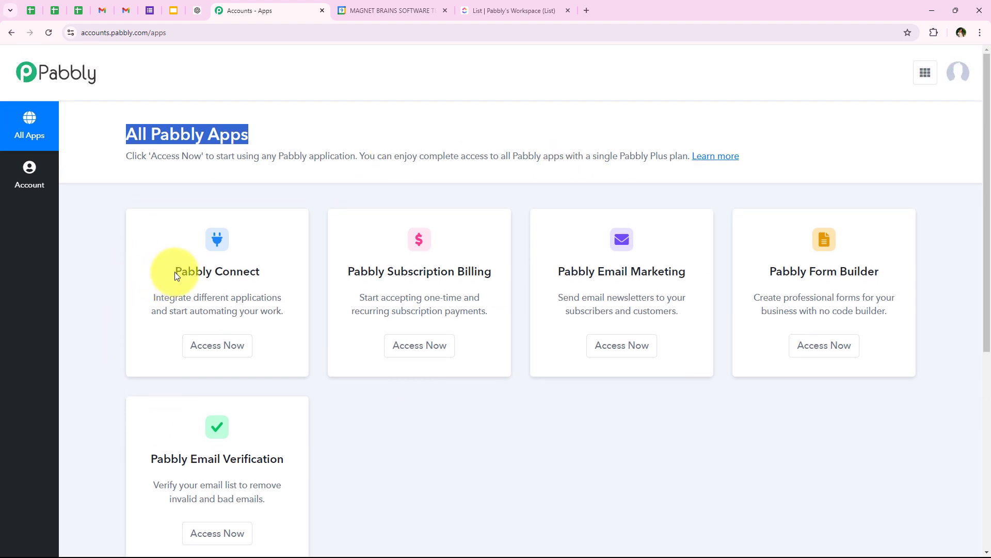
{"action": "left_click_drag", "start_coordinate": [175, 272], "coordinate": [270, 272]}
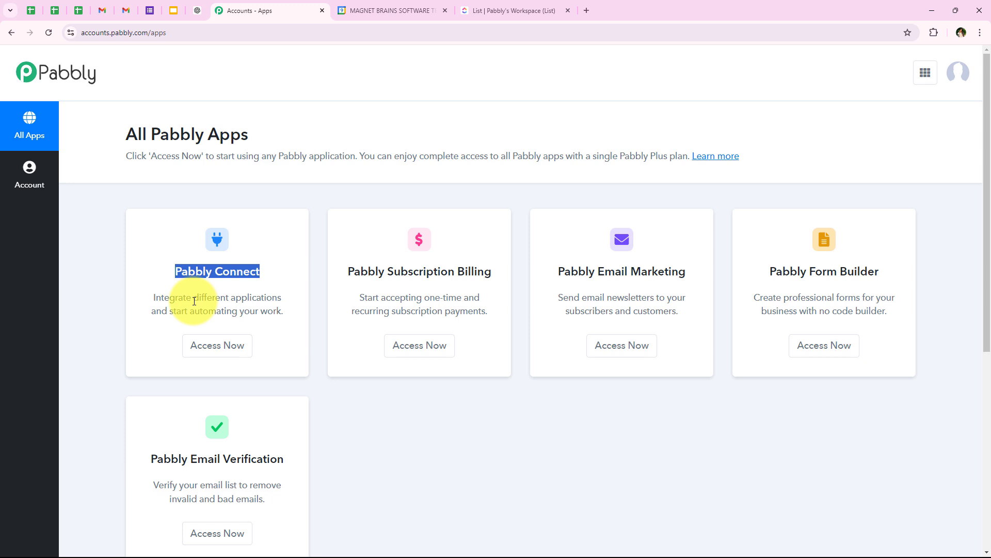
{"action": "left_click_drag", "start_coordinate": [194, 301], "coordinate": [311, 301]}
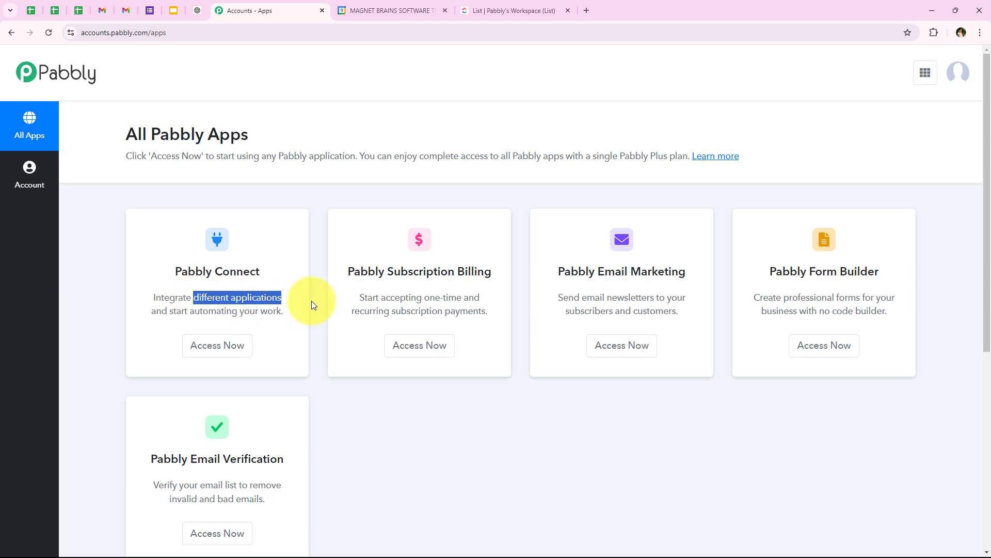
{"action": "left_click", "coordinate": [226, 360]}
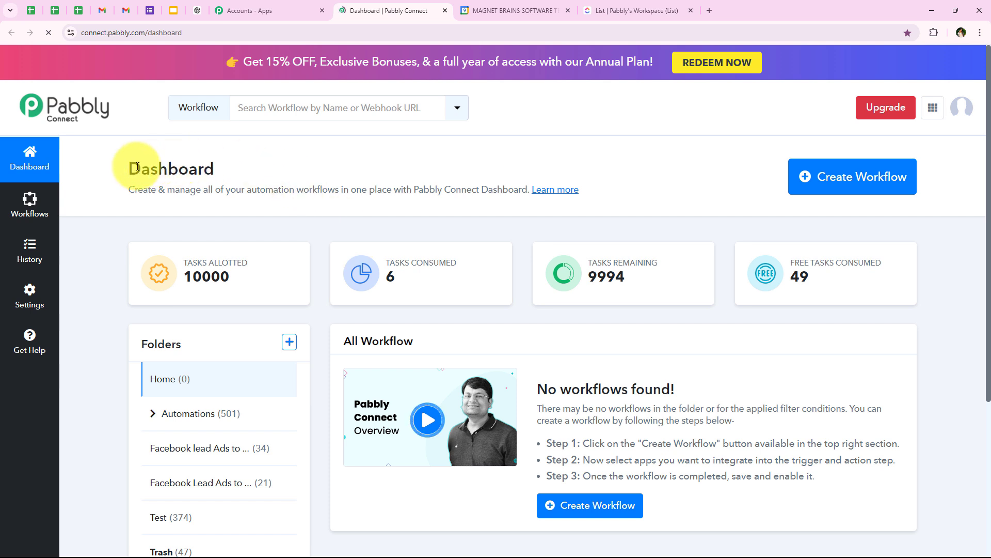
Start creating a new workflow from the dashboard and look over its name and folder settings.
{"action": "left_click_drag", "start_coordinate": [137, 167], "coordinate": [255, 166]}
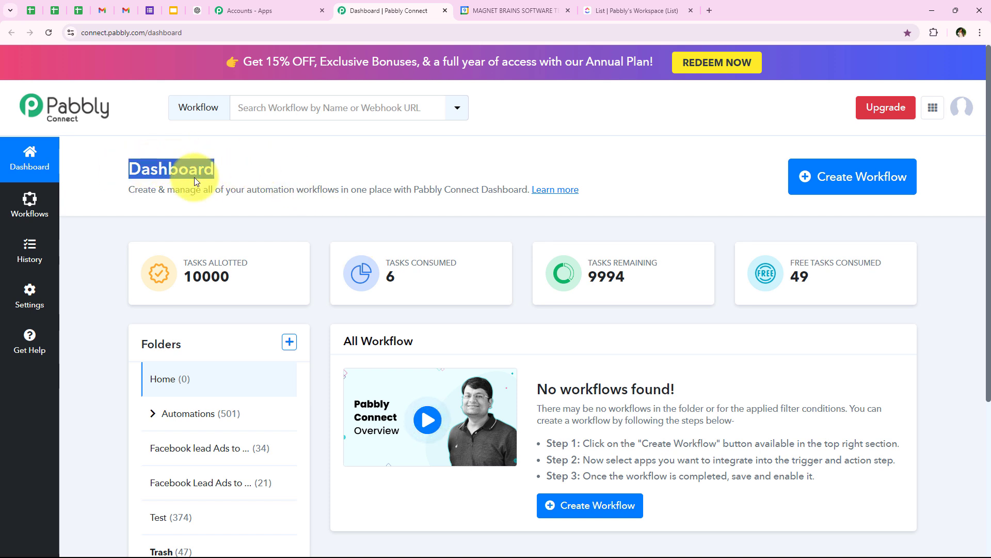
{"action": "left_click", "coordinate": [803, 193]}
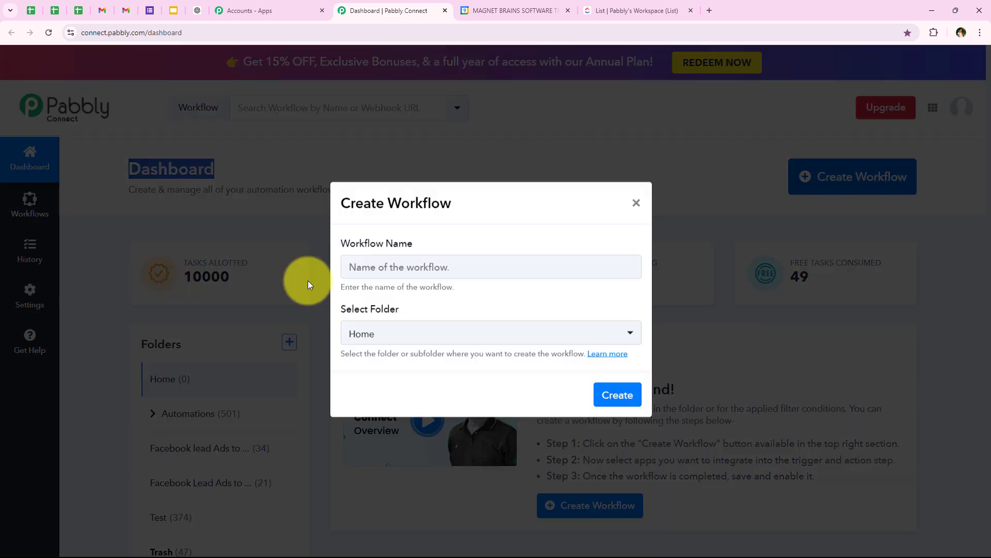
{"action": "left_click_drag", "start_coordinate": [346, 244], "coordinate": [413, 243]}
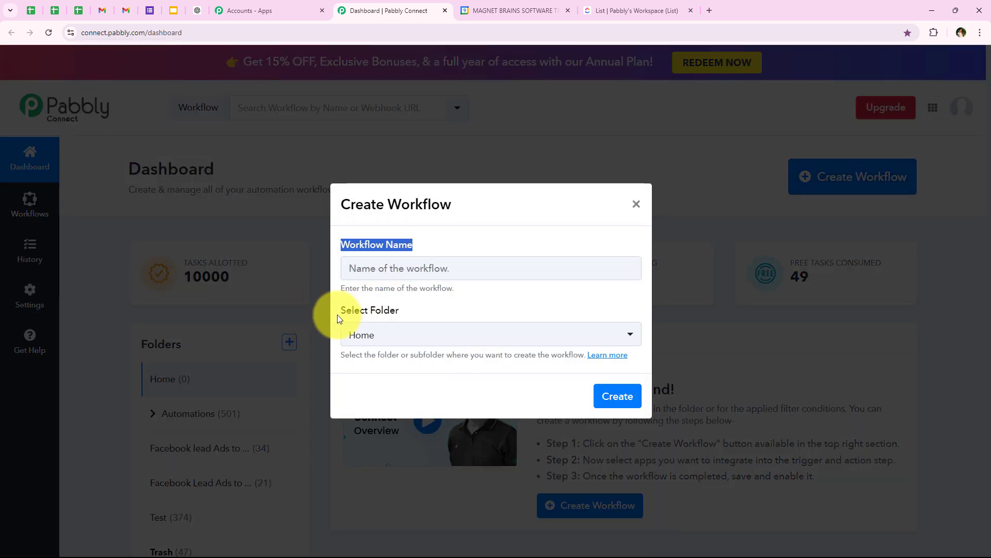
{"action": "left_click_drag", "start_coordinate": [336, 314], "coordinate": [421, 312]}
{"action": "left_click", "coordinate": [423, 307]}
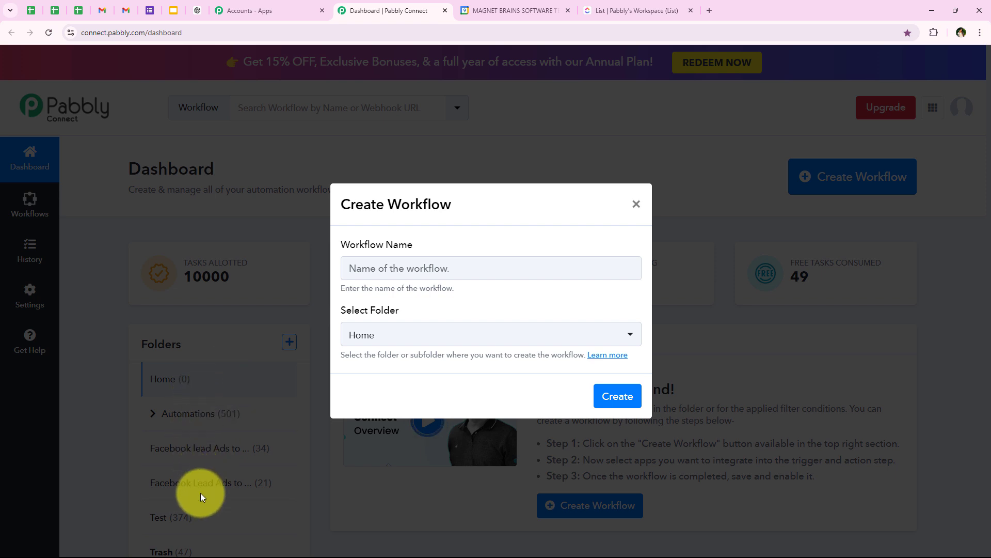
{"action": "left_click", "coordinate": [426, 336]}
{"action": "left_click", "coordinate": [401, 342]}
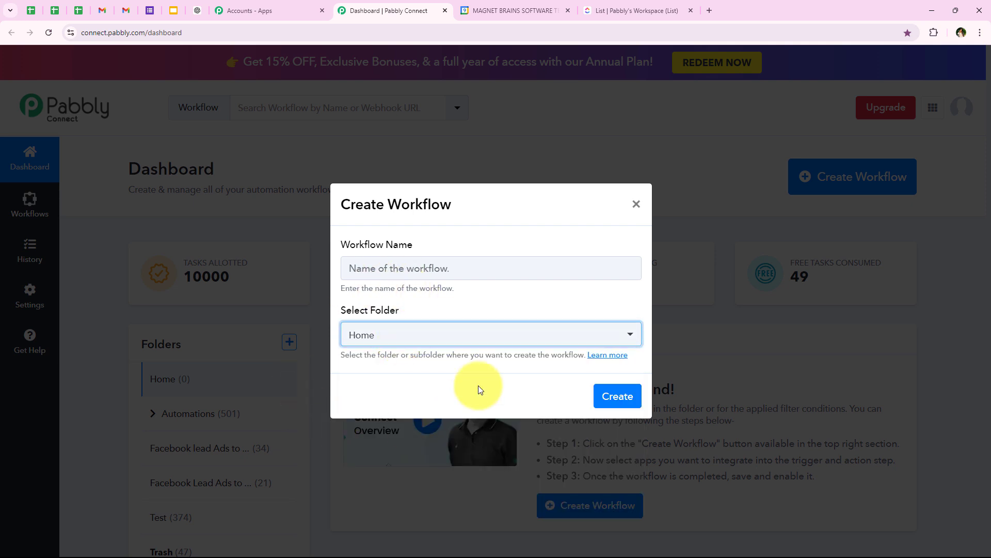
Look through the support article about workflow folders, then return to the workflow creation form.
{"action": "left_click", "coordinate": [607, 355]}
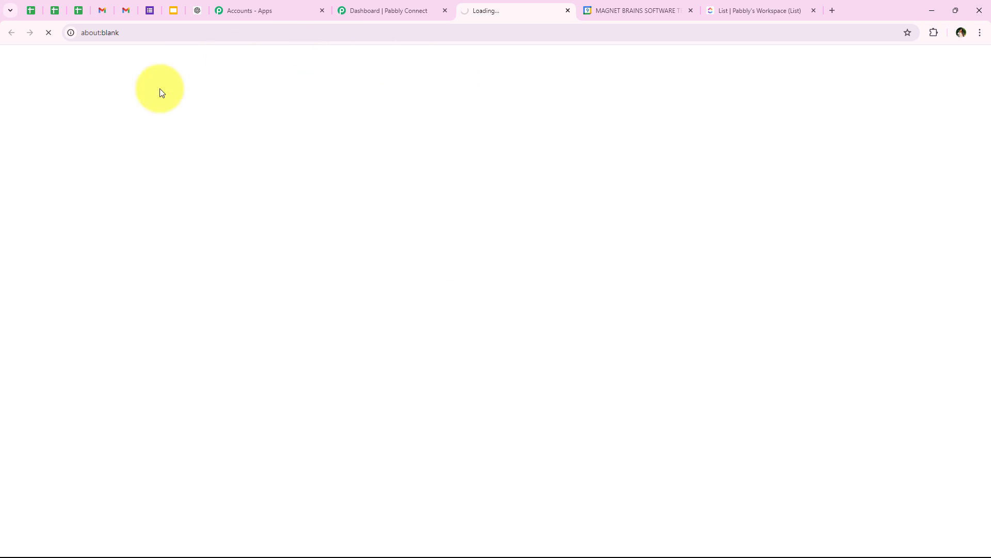
{"action": "scroll", "coordinate": [255, 221], "scroll_direction": "down", "scroll_amount": 10}
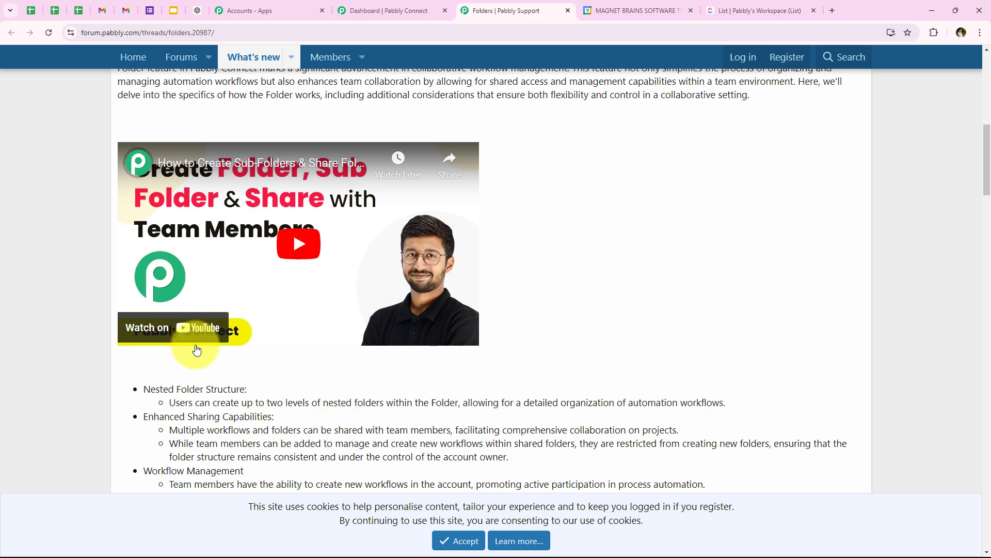
{"action": "middle_click", "coordinate": [464, 9]}
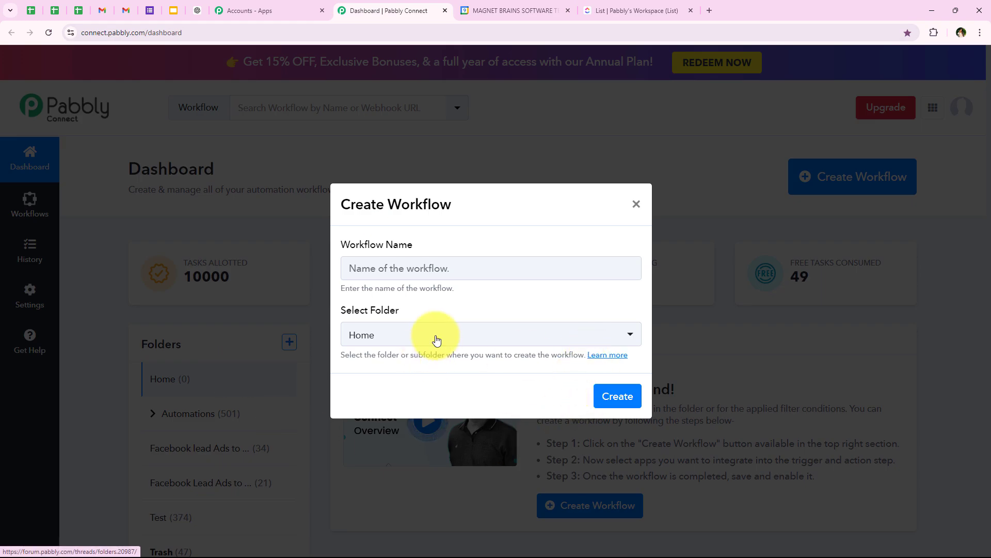
Create the workflow in the Automations folder with the name "How to Create ClickUp Task from Google Calendar".
{"action": "left_click", "coordinate": [413, 335]}
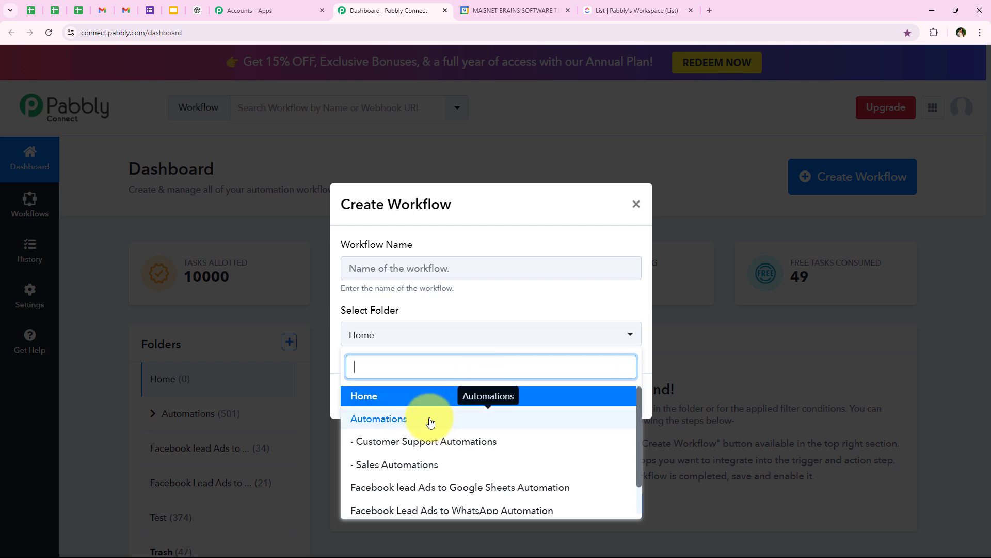
{"action": "left_click", "coordinate": [541, 419]}
{"action": "left_click", "coordinate": [398, 267]}
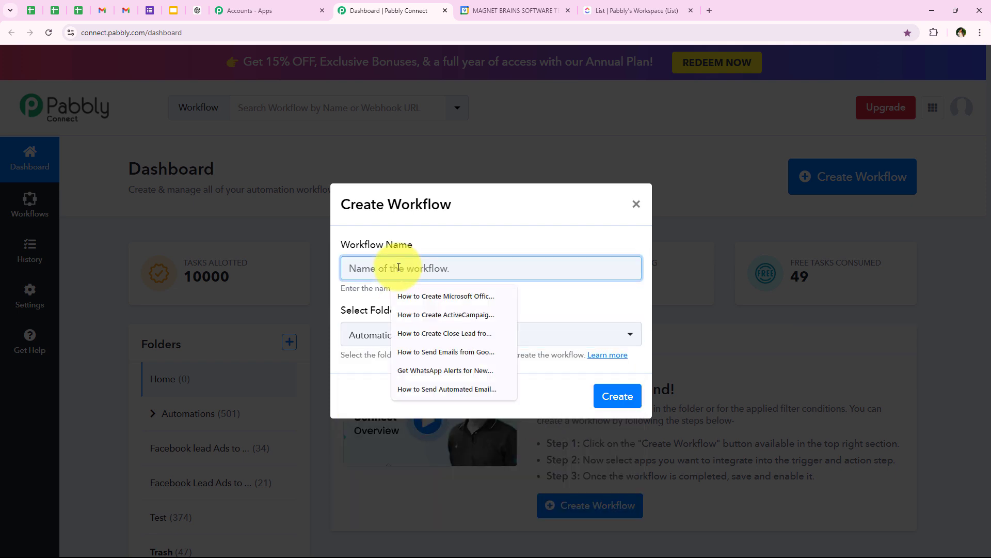
{"action": "type", "text": "How to Create ClickUp Task from Google Calendar"}
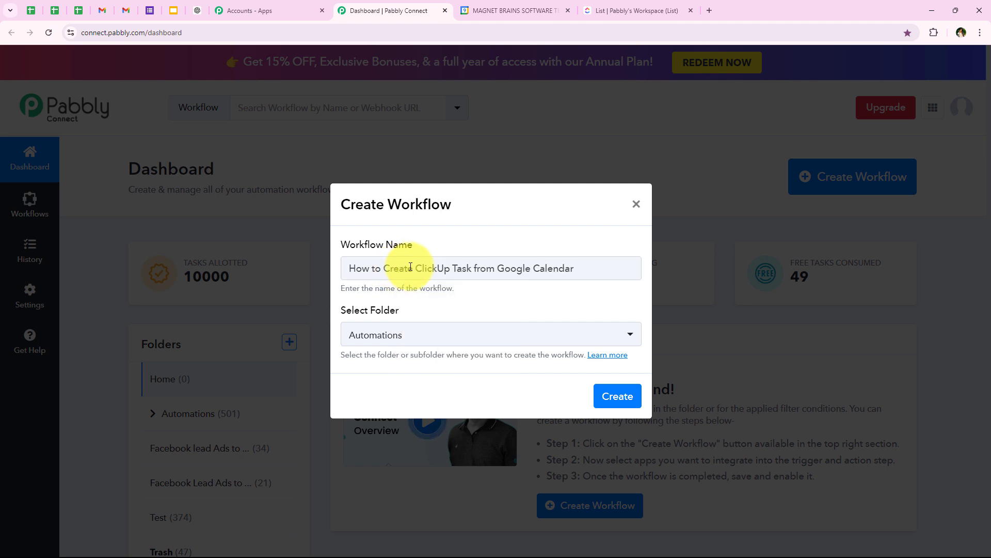
{"action": "left_click", "coordinate": [616, 395]}
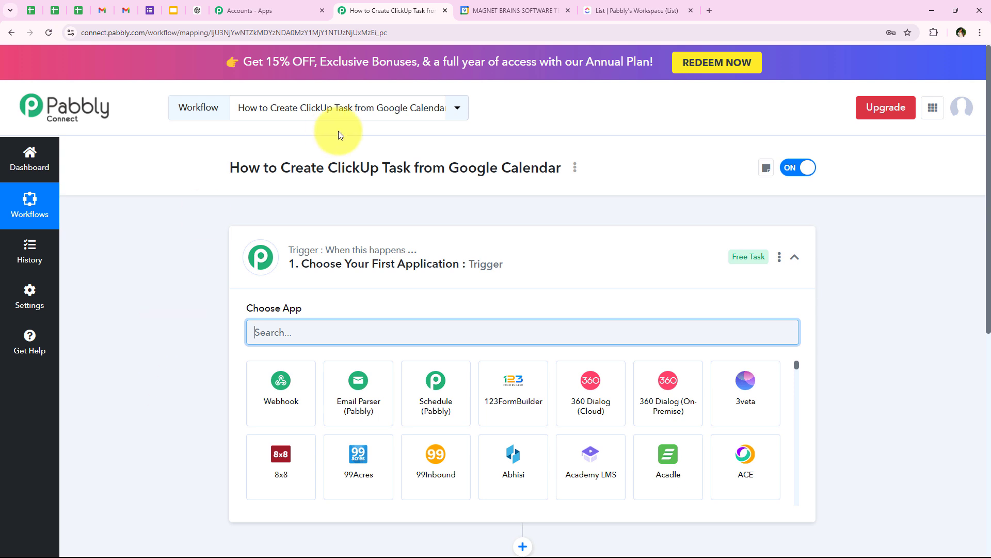
Search the trigger apps for Google Calendar and choose it as the workflow's trigger application.
{"action": "left_click", "coordinate": [252, 263]}
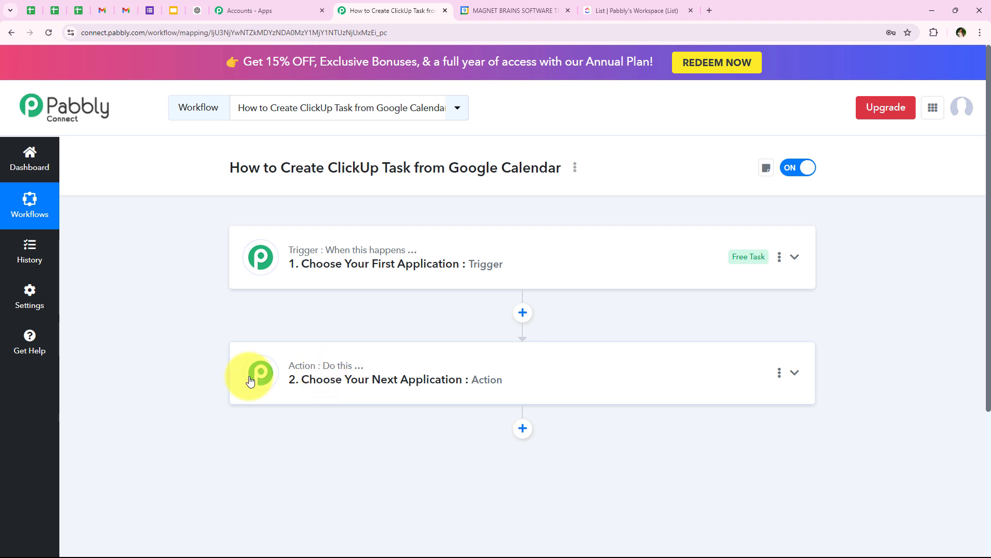
{"action": "left_click", "coordinate": [332, 245]}
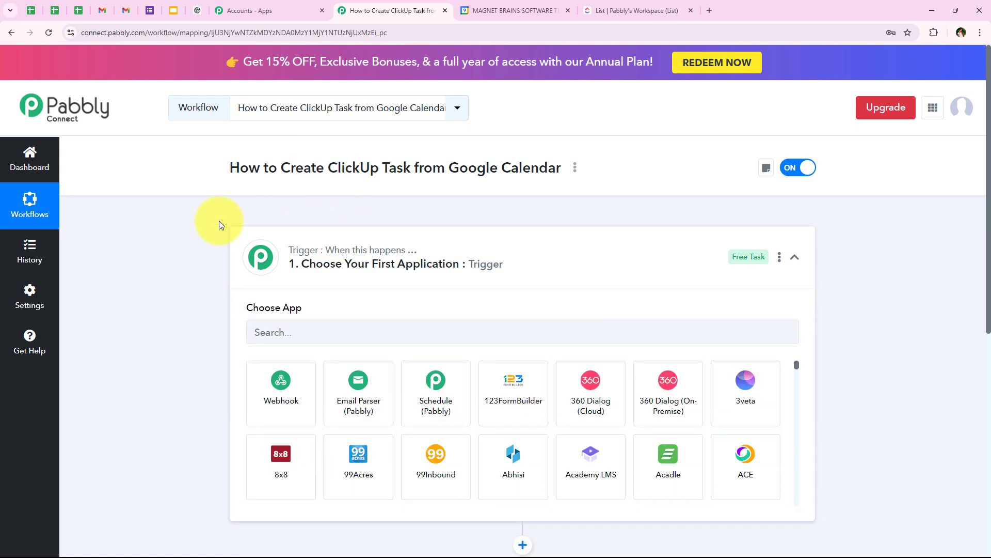
{"action": "left_click", "coordinate": [367, 327]}
{"action": "type", "text": "Go"}
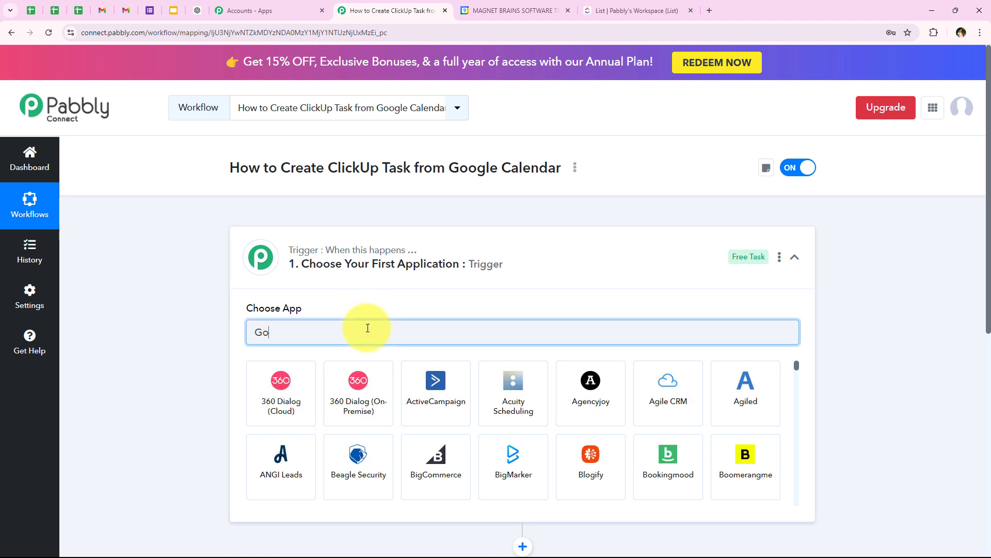
{"action": "type", "text": "ogle"}
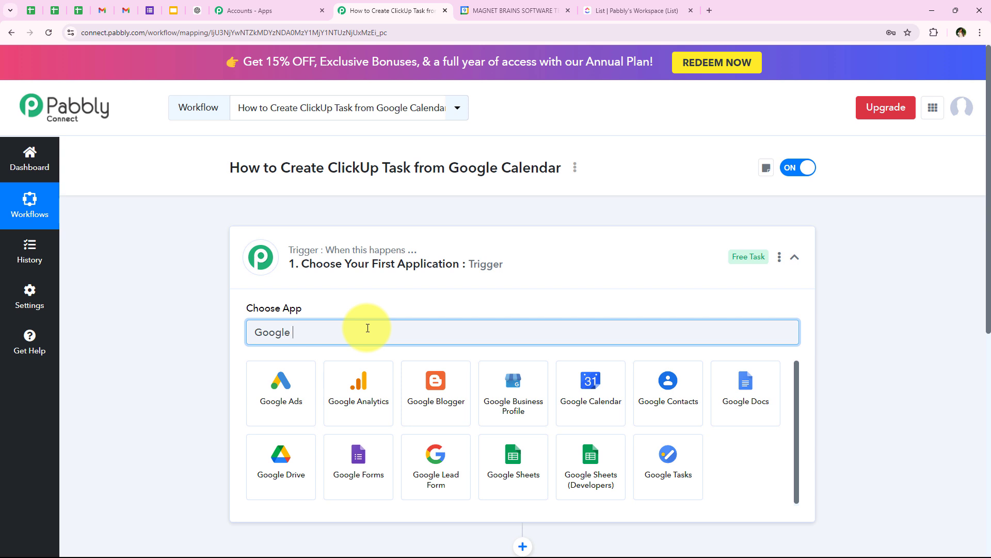
{"action": "type", "text": " Calendar"}
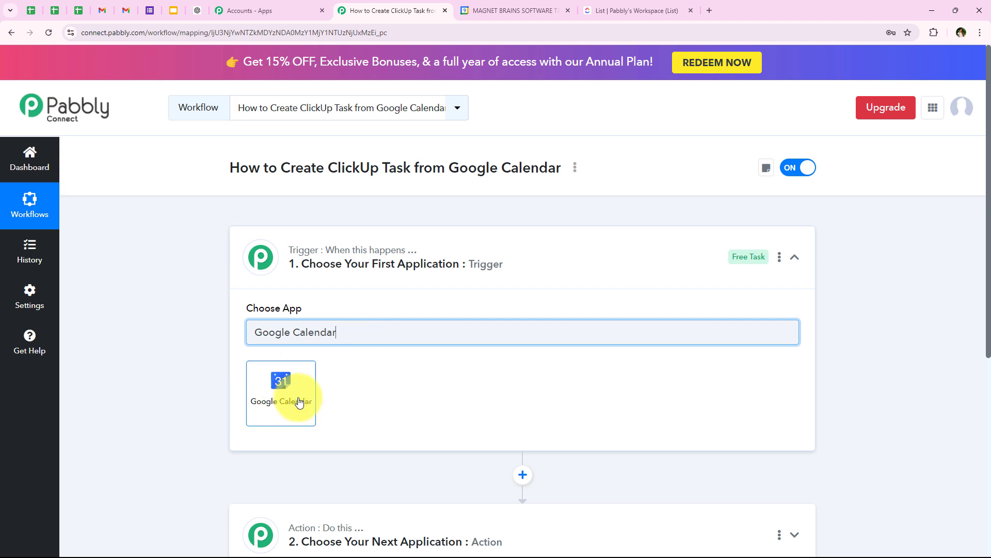
{"action": "left_click", "coordinate": [278, 399]}
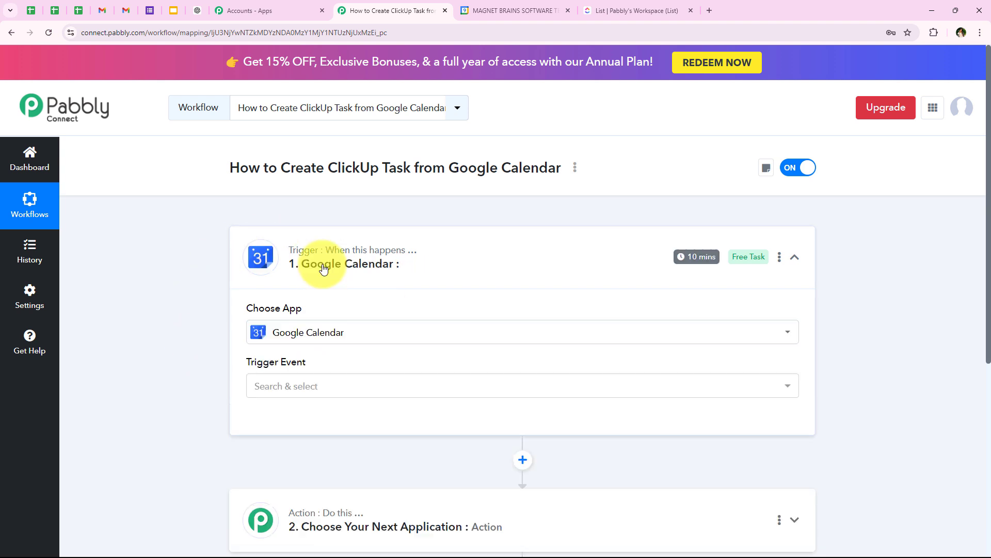
Set the Google Calendar trigger event to New Event.
{"action": "left_click_drag", "start_coordinate": [247, 361], "coordinate": [308, 364]}
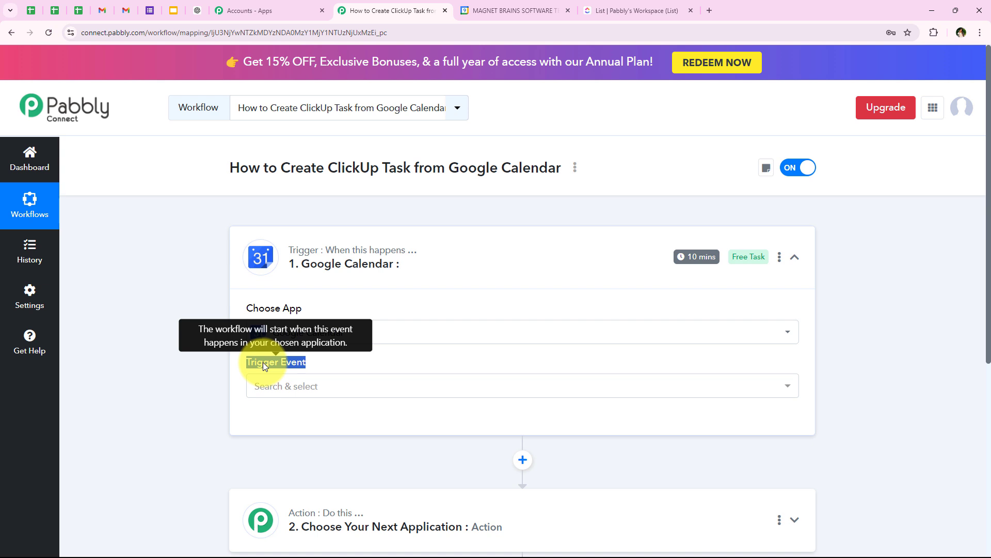
{"action": "left_click", "coordinate": [284, 387]}
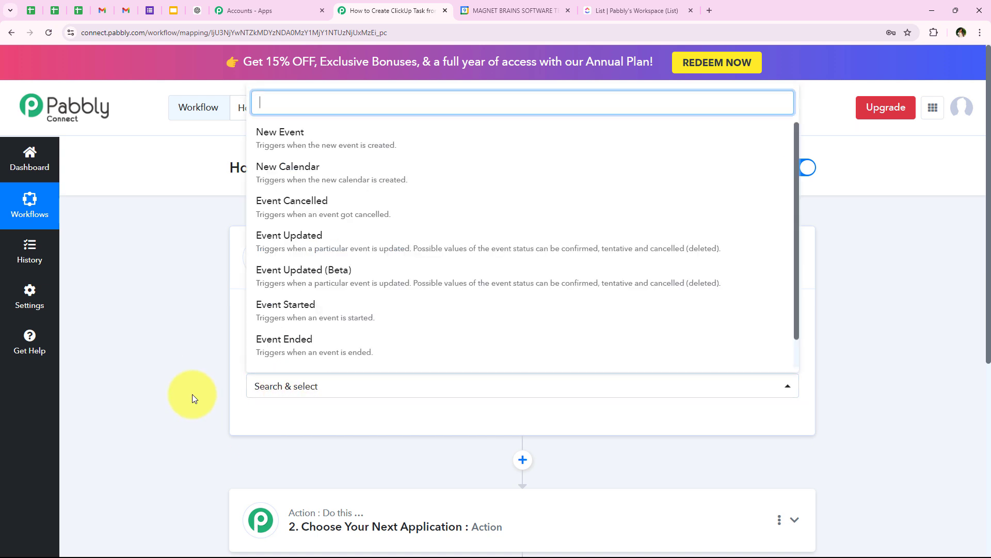
{"action": "left_click", "coordinate": [309, 133]}
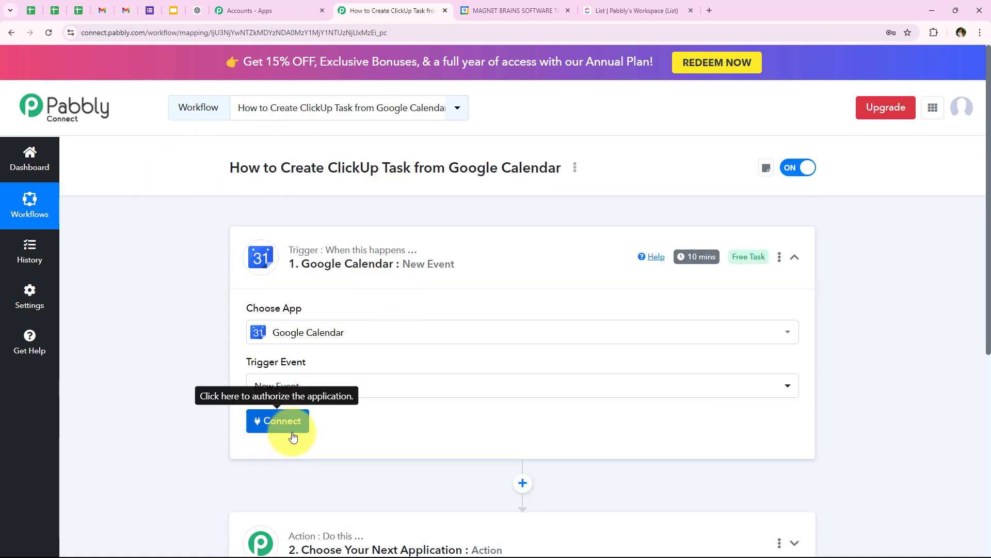
Add a new Google Calendar connection to the trigger by signing in with Google and allowing Pabbly Connect calendar access.
{"action": "left_click", "coordinate": [291, 432]}
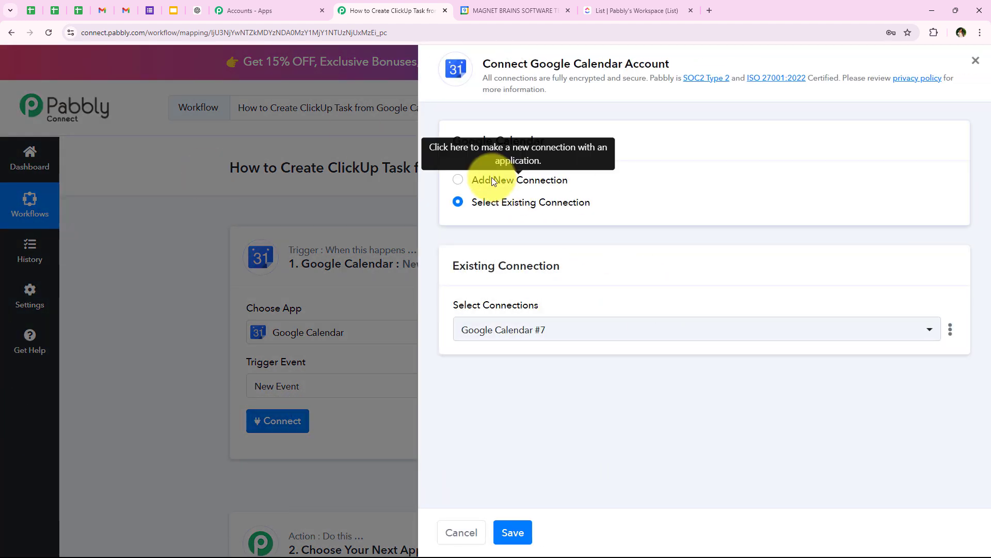
{"action": "left_click_drag", "start_coordinate": [475, 181], "coordinate": [591, 202]}
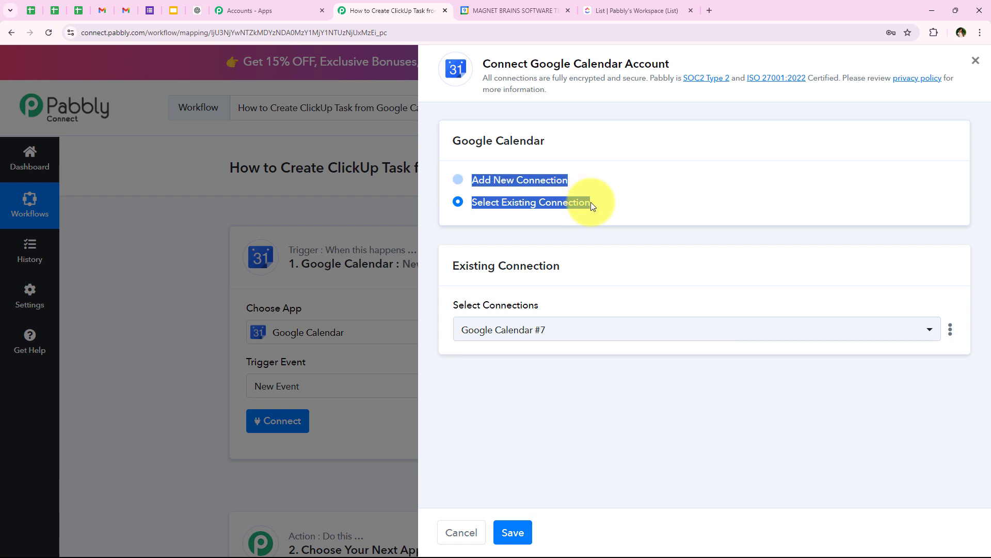
{"action": "left_click", "coordinate": [598, 419]}
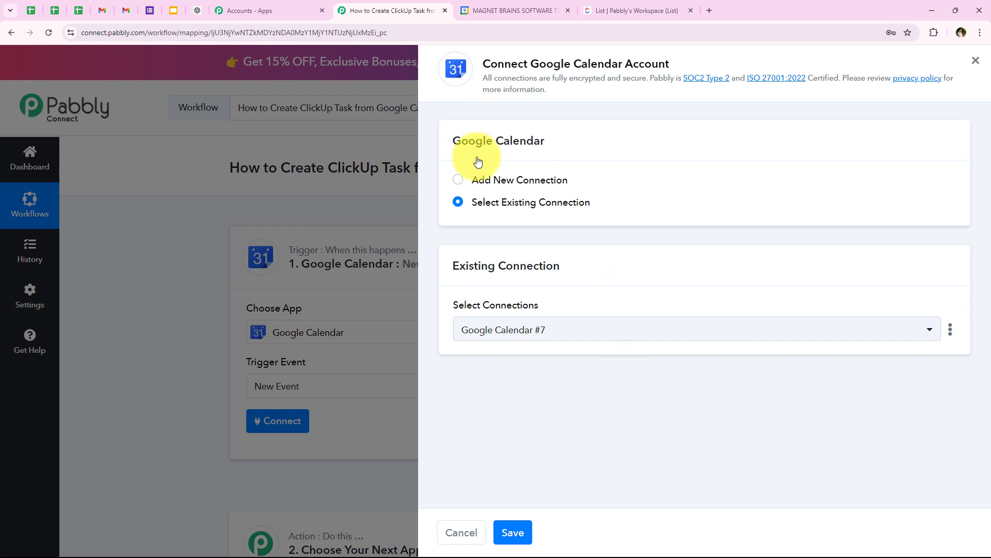
{"action": "left_click", "coordinate": [497, 180]}
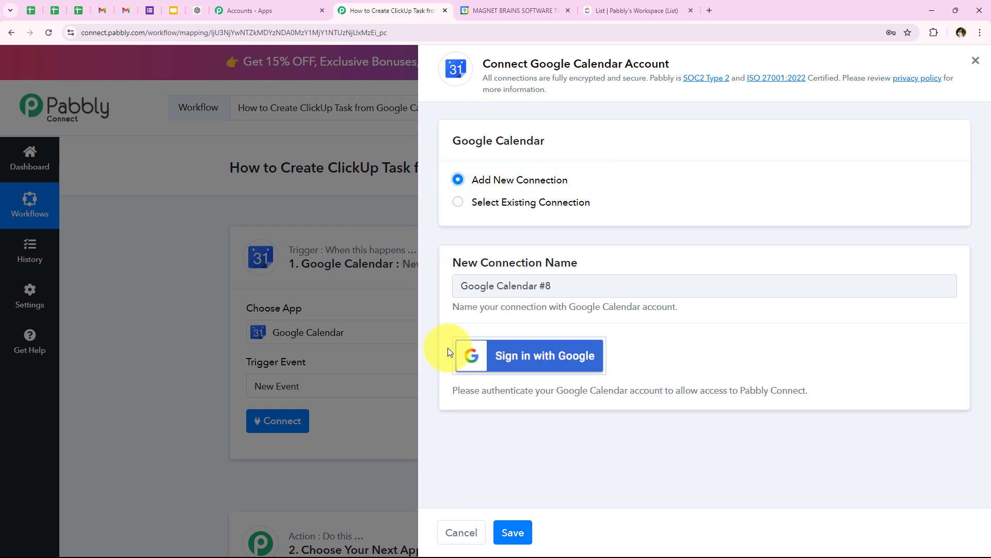
{"action": "left_click", "coordinate": [480, 369]}
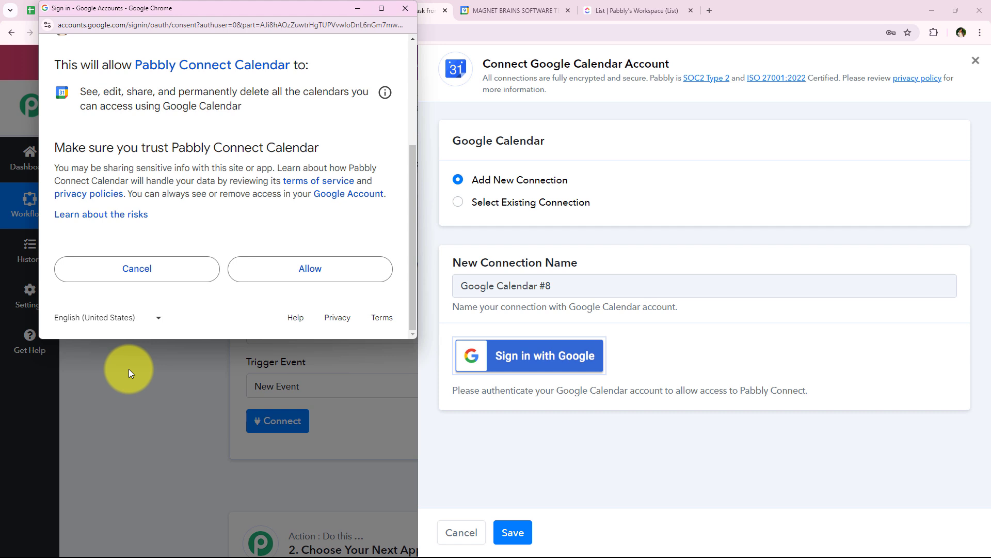
{"action": "left_click_drag", "start_coordinate": [75, 97], "coordinate": [282, 108]}
{"action": "left_click", "coordinate": [282, 109]}
{"action": "left_click", "coordinate": [299, 276]}
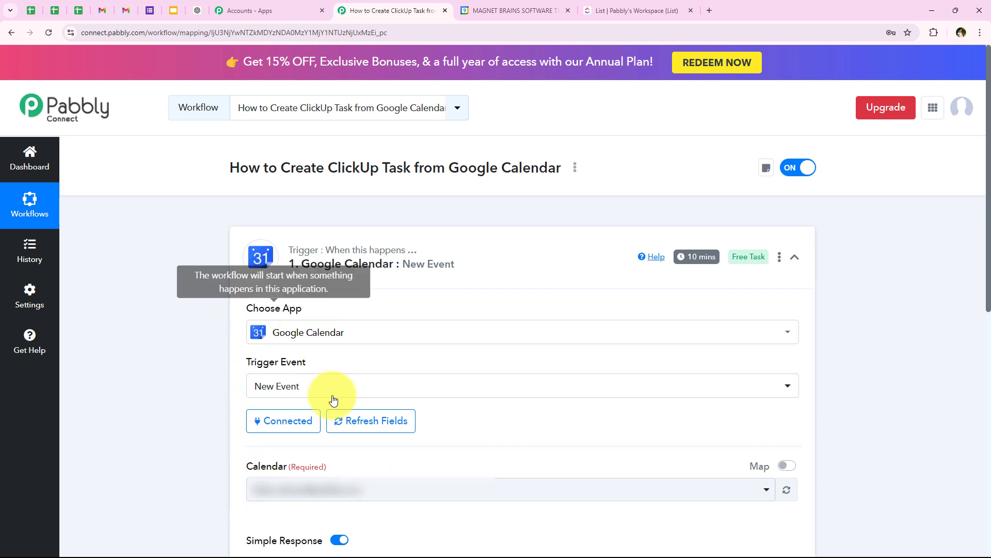
Set the Google Calendar trigger's calendar to Pabbly and check that calendar in Google Calendar.
{"action": "left_click_drag", "start_coordinate": [277, 467], "coordinate": [285, 468]}
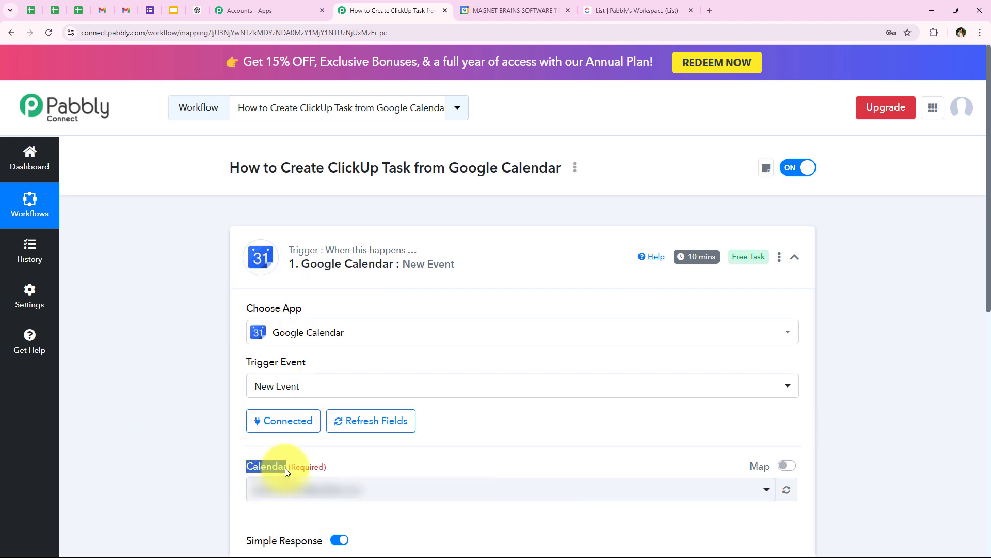
{"action": "left_click", "coordinate": [266, 488]}
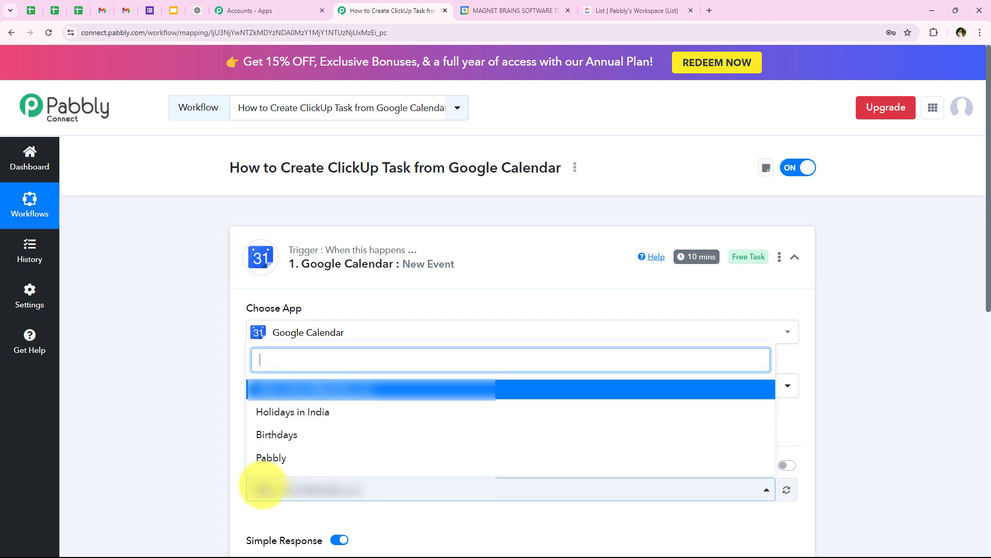
{"action": "left_click", "coordinate": [265, 456]}
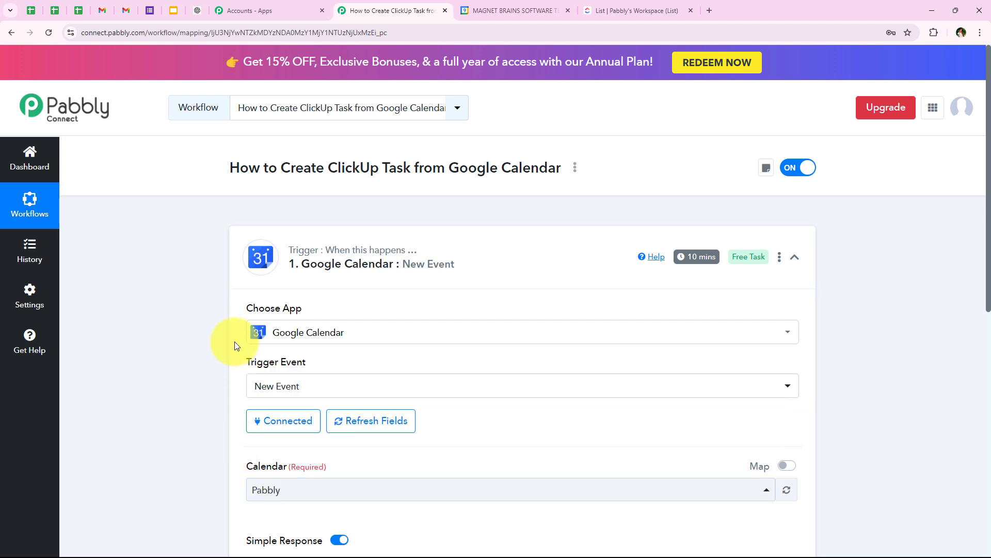
{"action": "left_click", "coordinate": [470, 21]}
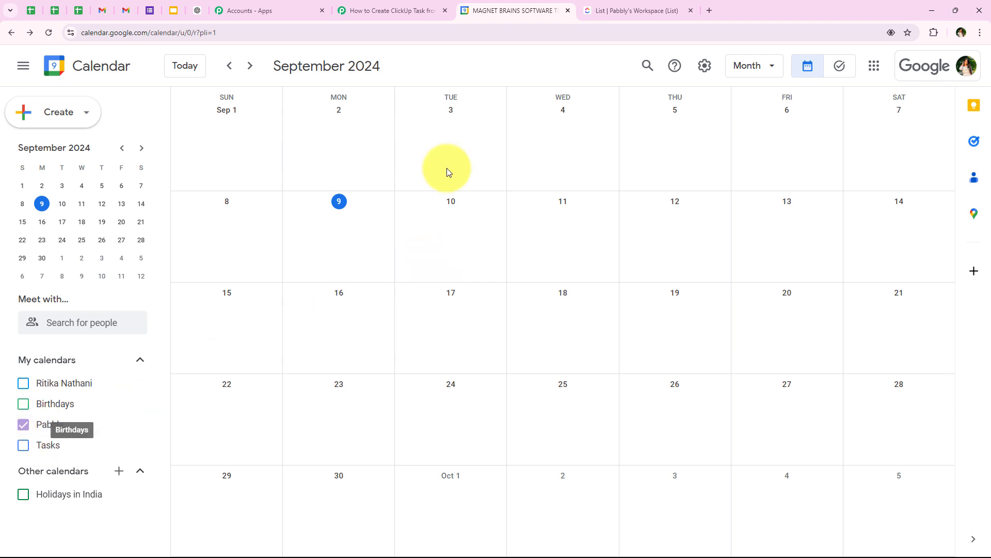
{"action": "left_click", "coordinate": [368, 4]}
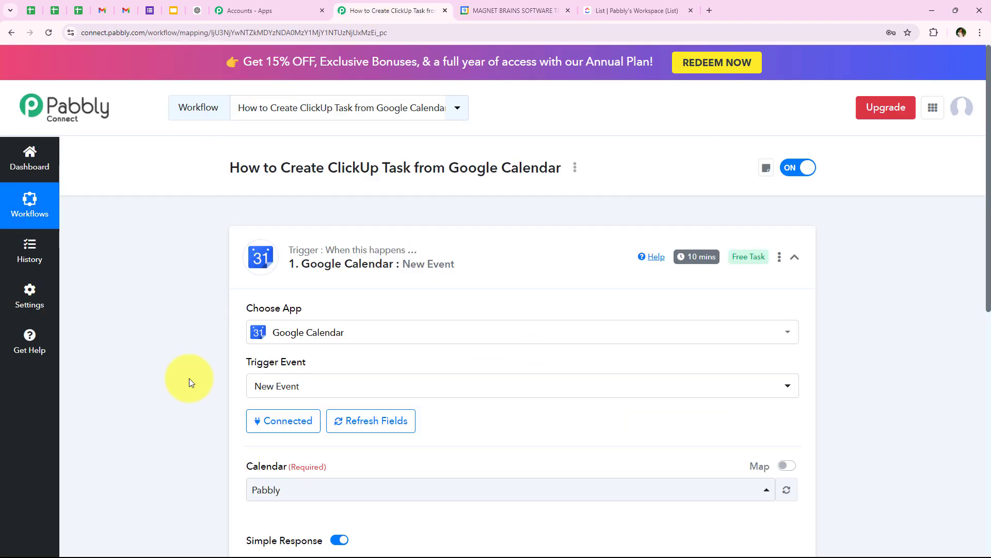
Review the Google Calendar trigger's settings and how often it checks for new data.
{"action": "scroll", "coordinate": [349, 398], "scroll_direction": "down", "scroll_amount": 4}
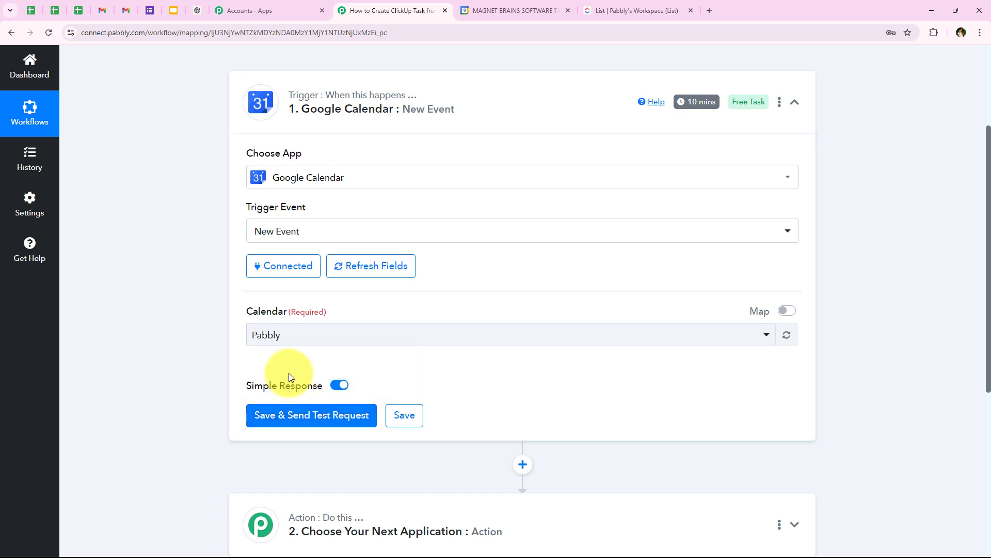
{"action": "scroll", "coordinate": [172, 401], "scroll_direction": "up", "scroll_amount": 2}
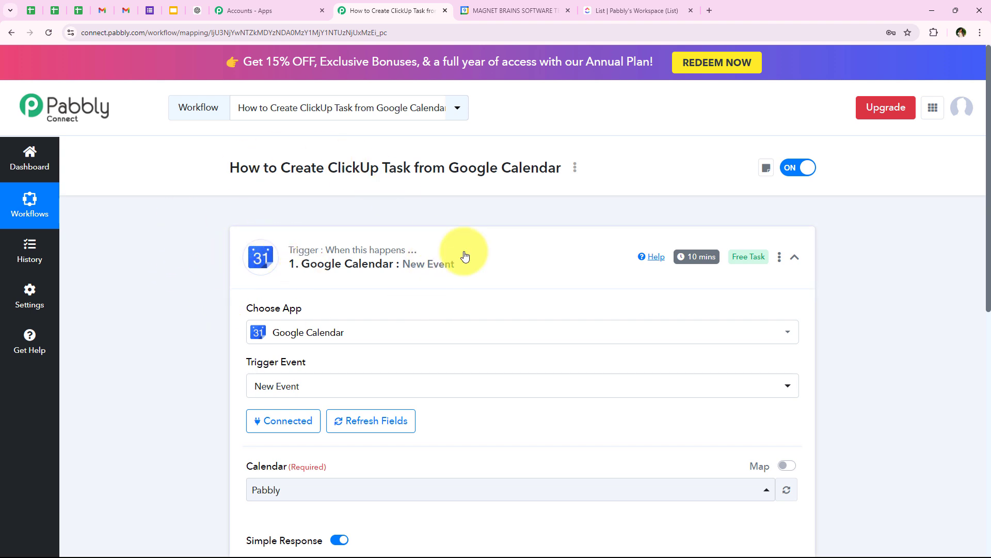
{"action": "mouse_move", "coordinate": [694, 262]}
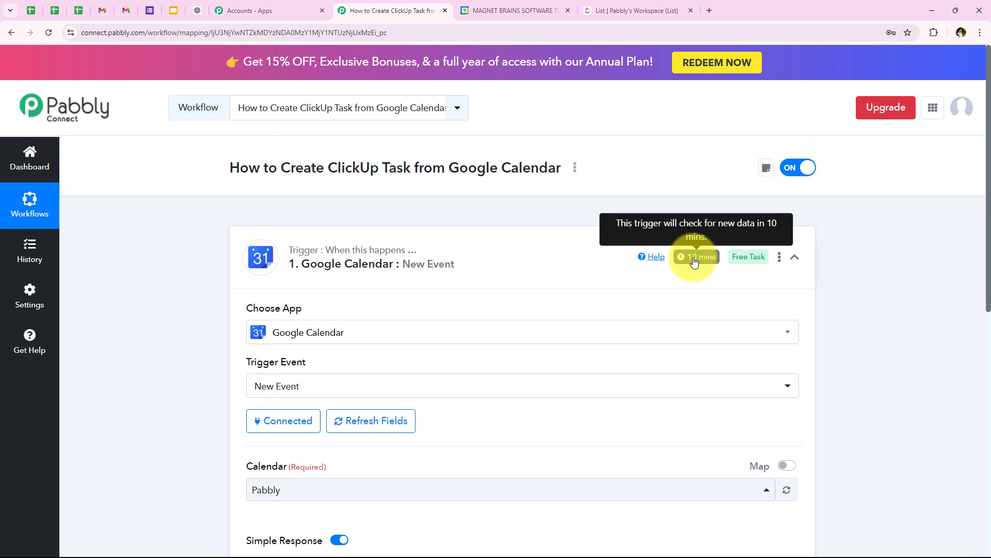
{"action": "scroll", "coordinate": [169, 382], "scroll_direction": "down", "scroll_amount": 3}
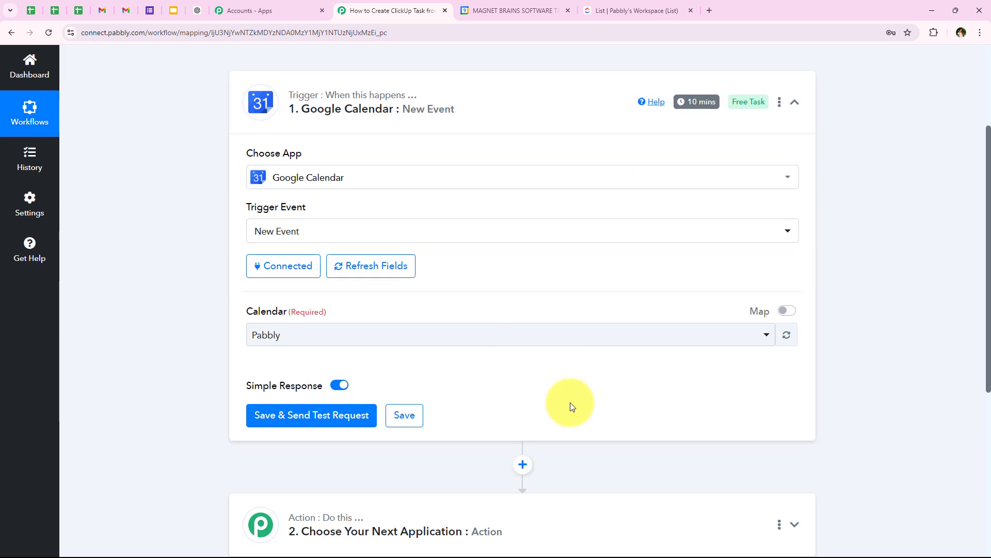
{"action": "scroll", "coordinate": [190, 408], "scroll_direction": "up", "scroll_amount": 3}
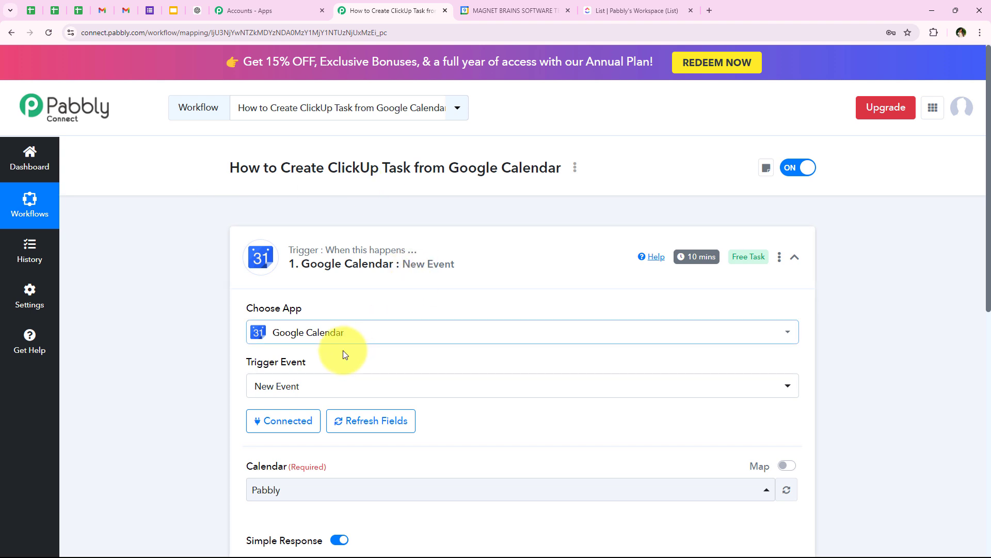
{"action": "scroll", "coordinate": [196, 338], "scroll_direction": "down", "scroll_amount": 1}
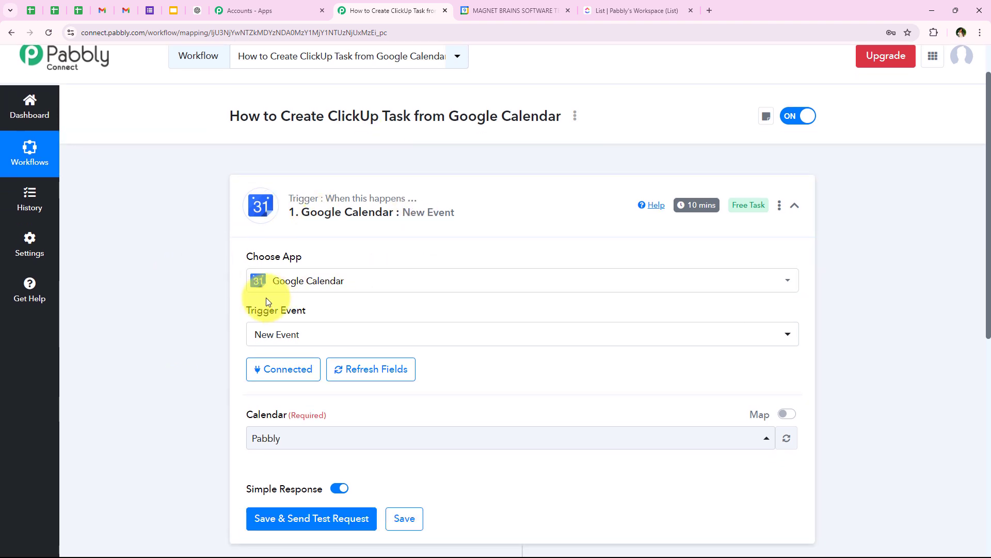
{"action": "scroll", "coordinate": [182, 324], "scroll_direction": "down", "scroll_amount": 1}
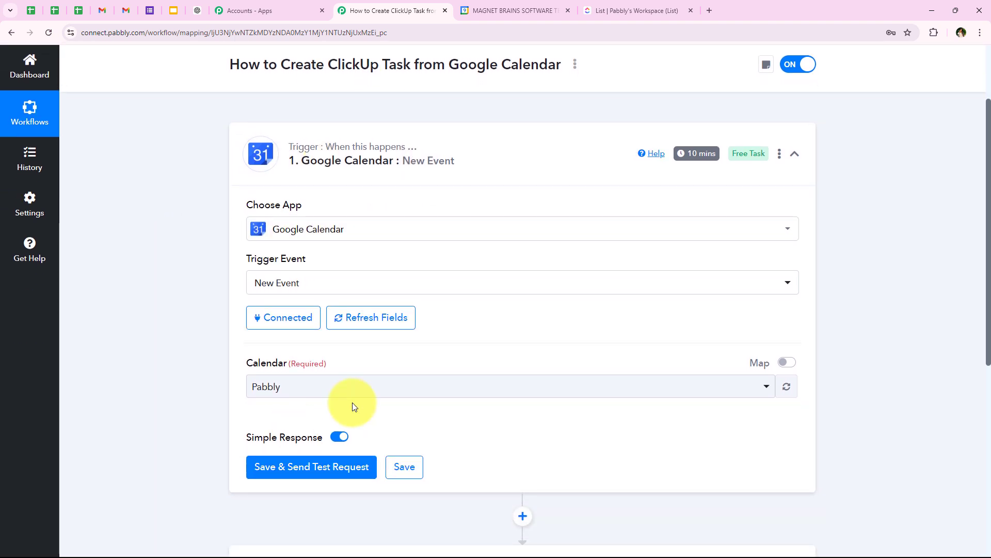
Switch to Google Calendar and start a new event titled "Casting Call - Studio Stories".
{"action": "left_click", "coordinate": [493, 6]}
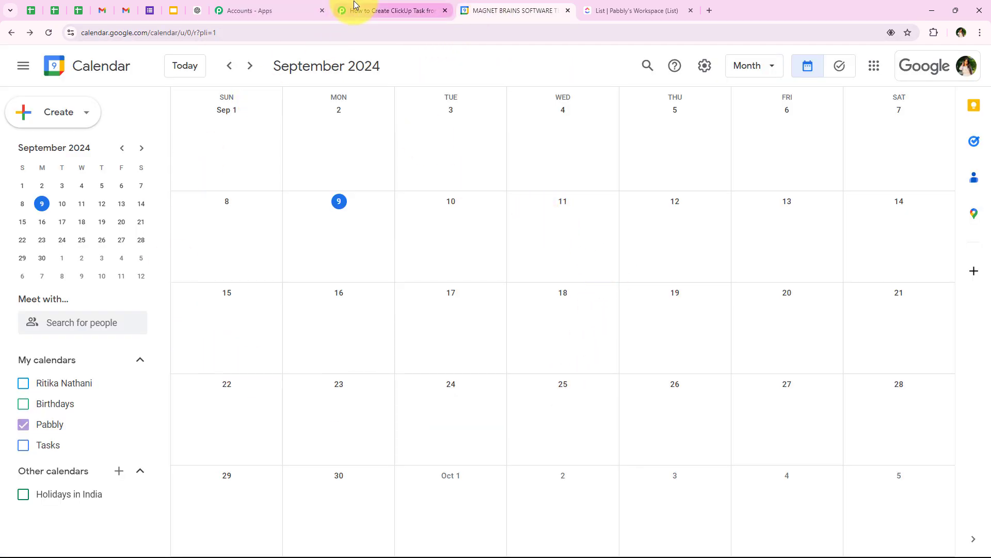
{"action": "left_click", "coordinate": [405, 9]}
{"action": "left_click", "coordinate": [480, 6]}
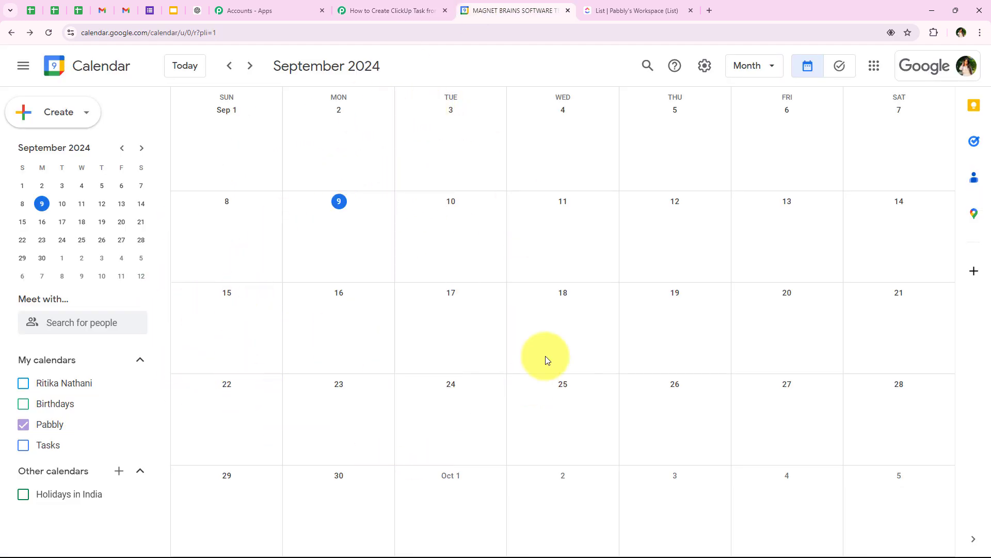
{"action": "left_click", "coordinate": [49, 126]}
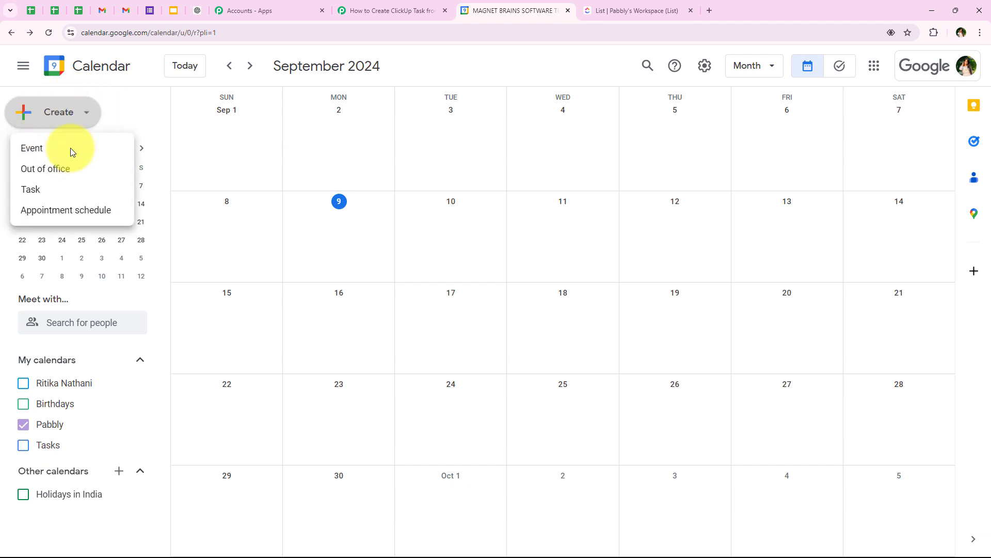
{"action": "left_click", "coordinate": [70, 149]}
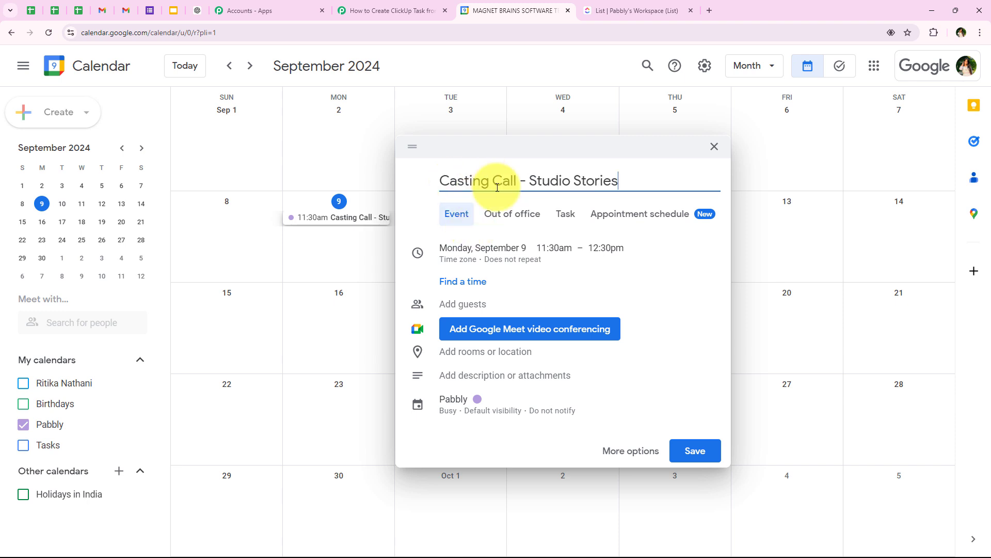
{"action": "left_click_drag", "start_coordinate": [615, 186], "coordinate": [442, 193]}
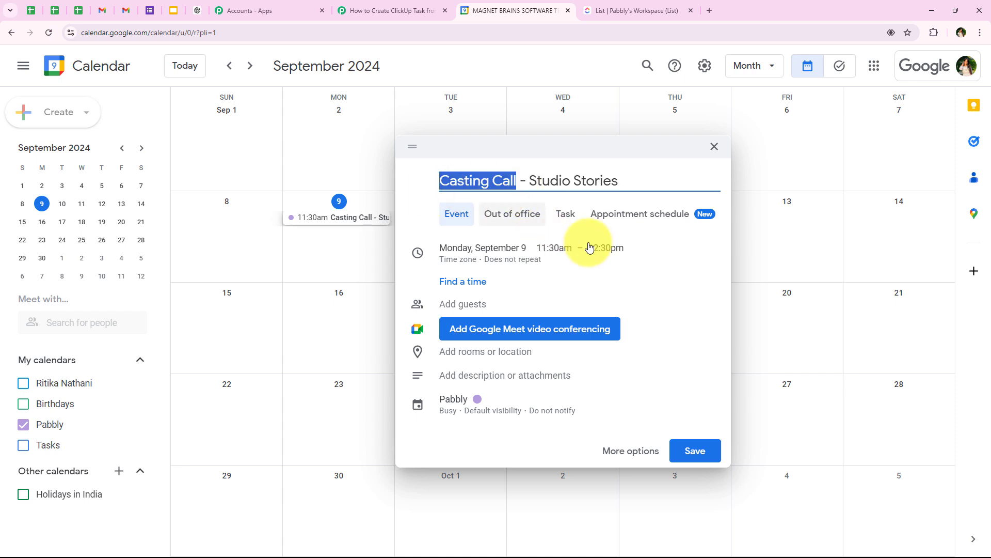
Schedule the new event for Monday, September 16, from 12:00pm to 2:00pm.
{"action": "left_click", "coordinate": [661, 243]}
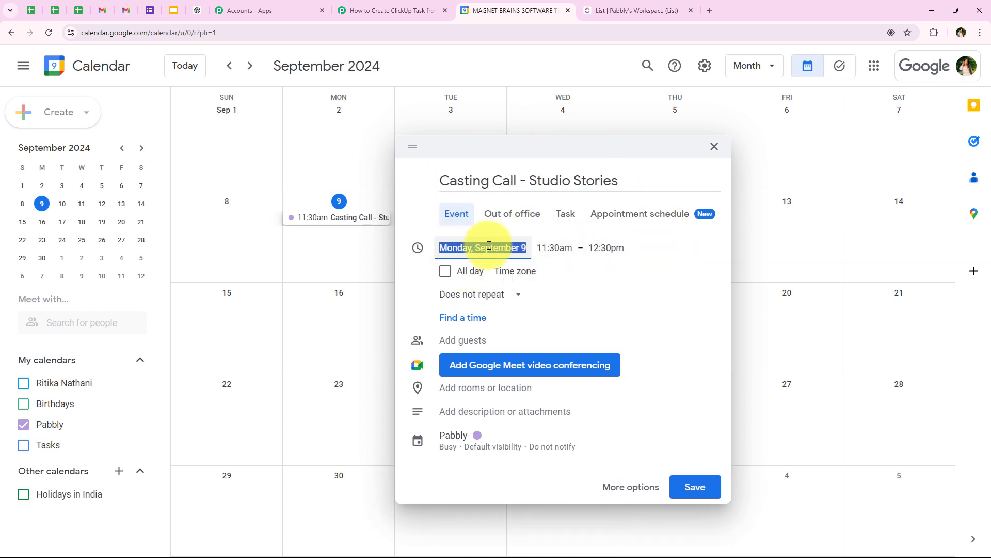
{"action": "left_click", "coordinate": [513, 251]}
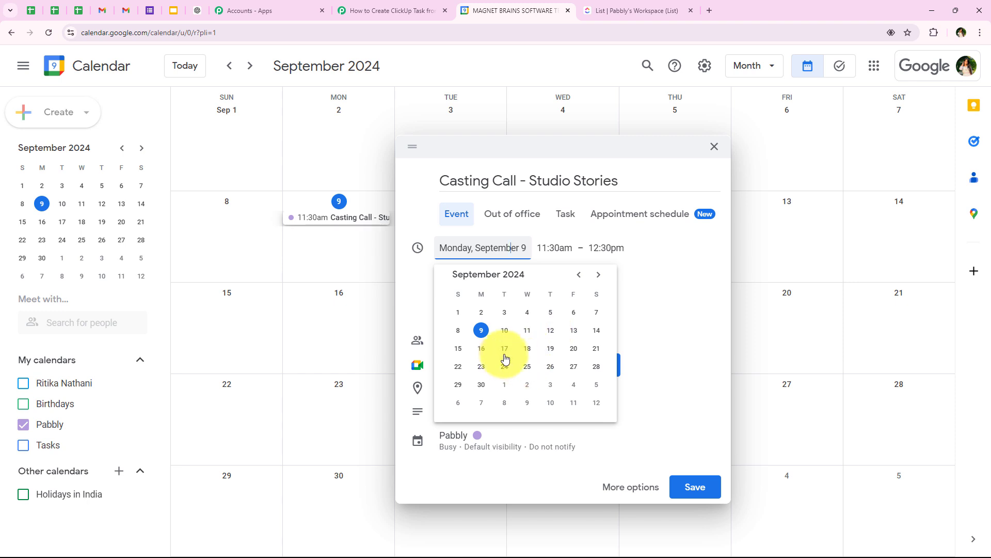
{"action": "left_click", "coordinate": [482, 348]}
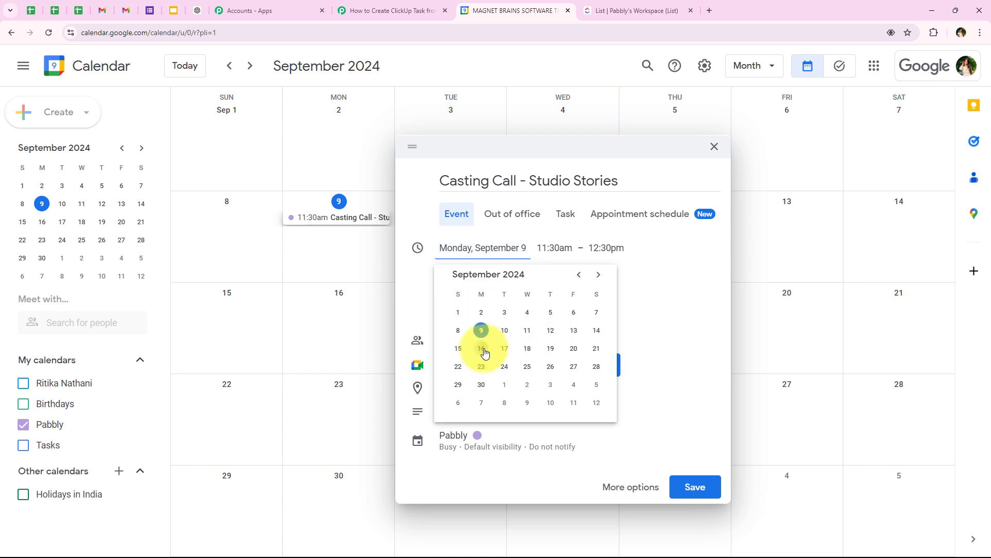
{"action": "left_click", "coordinate": [575, 247]}
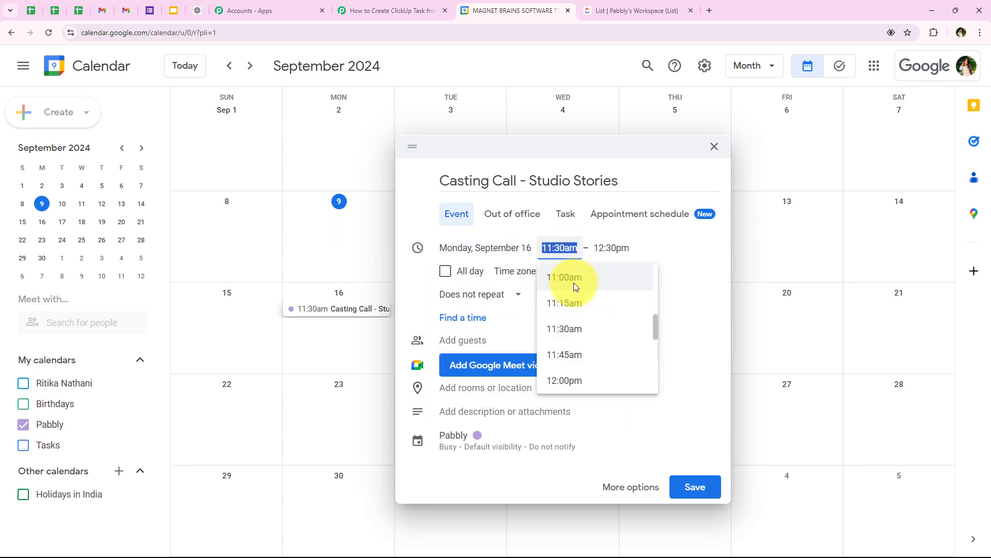
{"action": "left_click", "coordinate": [578, 380]}
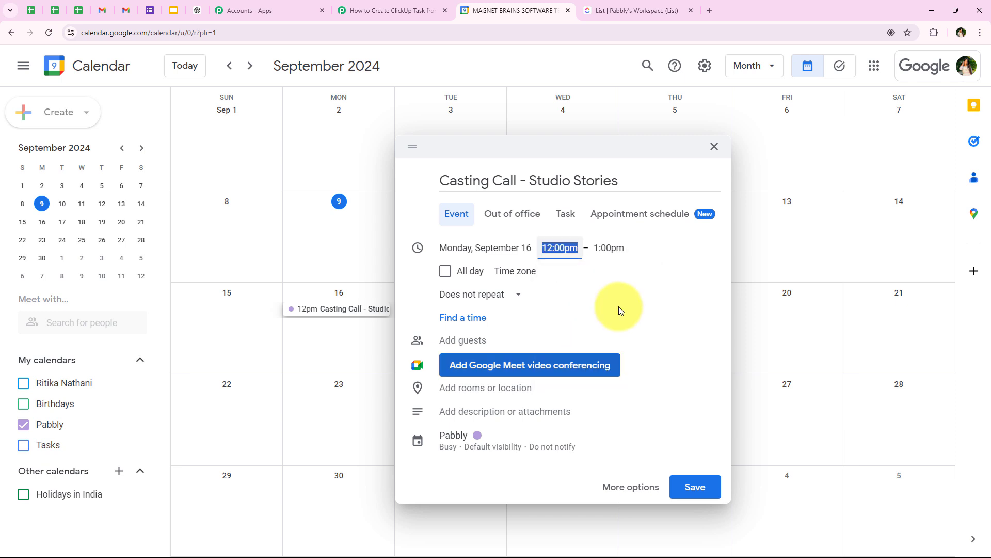
{"action": "left_click", "coordinate": [610, 247]}
{"action": "left_click", "coordinate": [638, 381]}
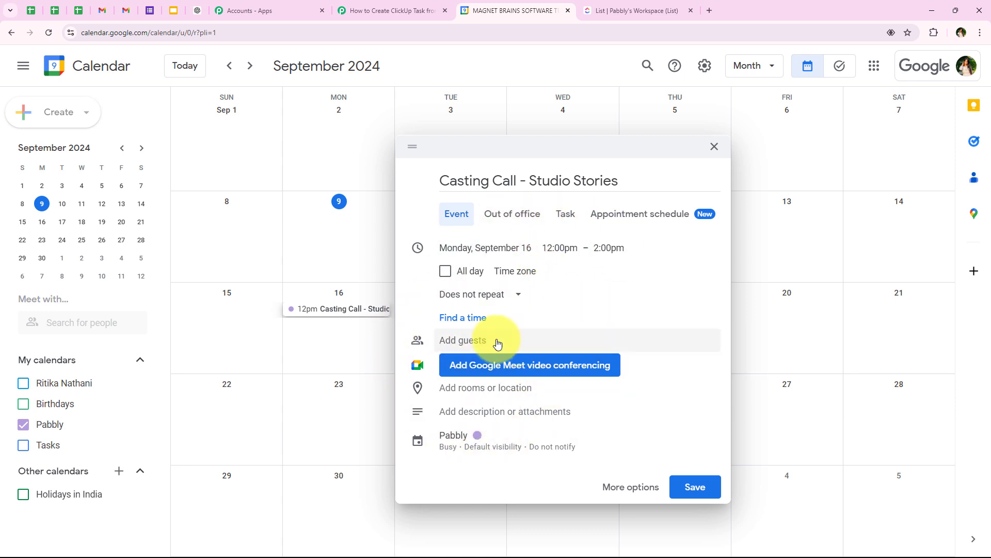
Add the event description "Casting call for supporting roles at Studio A.", save the event and check its details.
{"action": "left_click", "coordinate": [472, 340]}
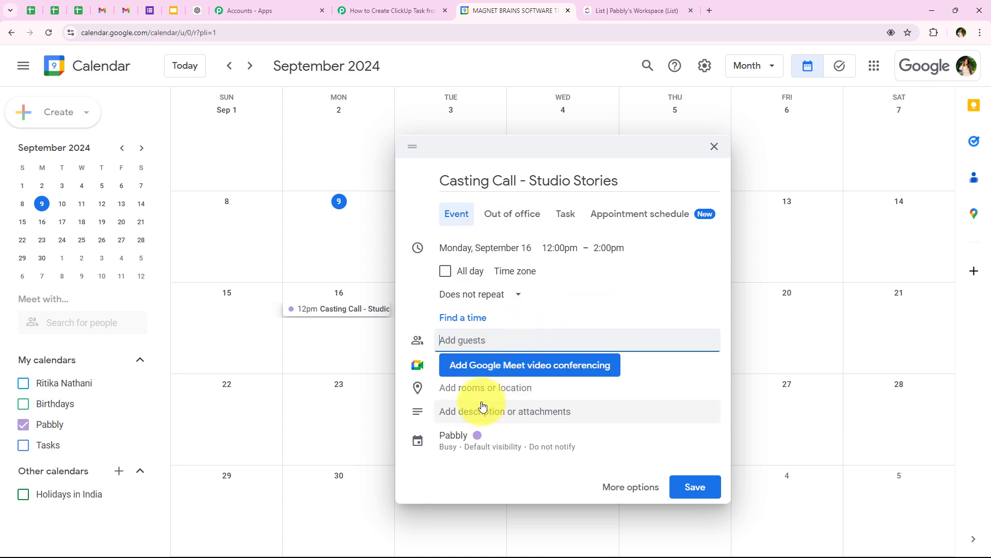
{"action": "left_click", "coordinate": [460, 412]}
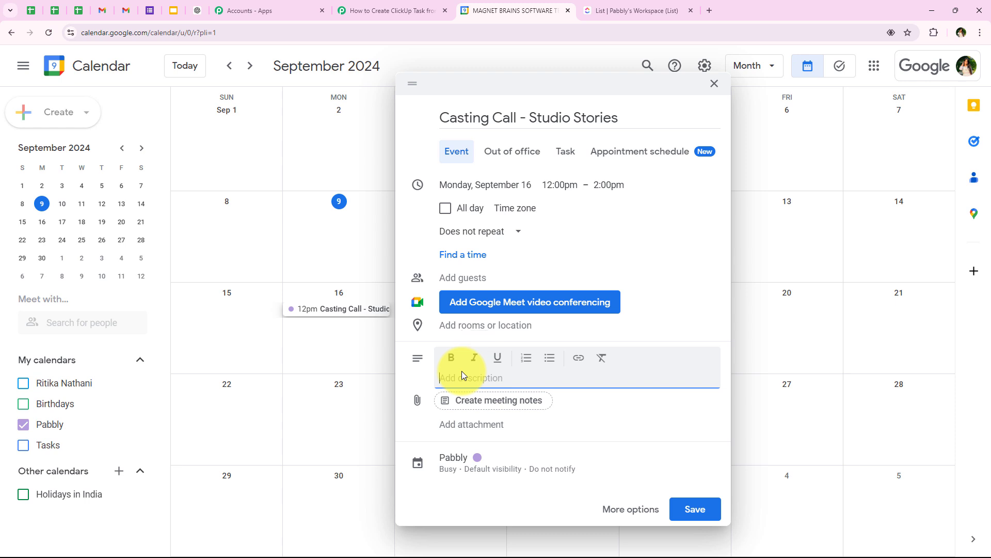
{"action": "type", "text": "casting call for supporting roles at Studio A."}
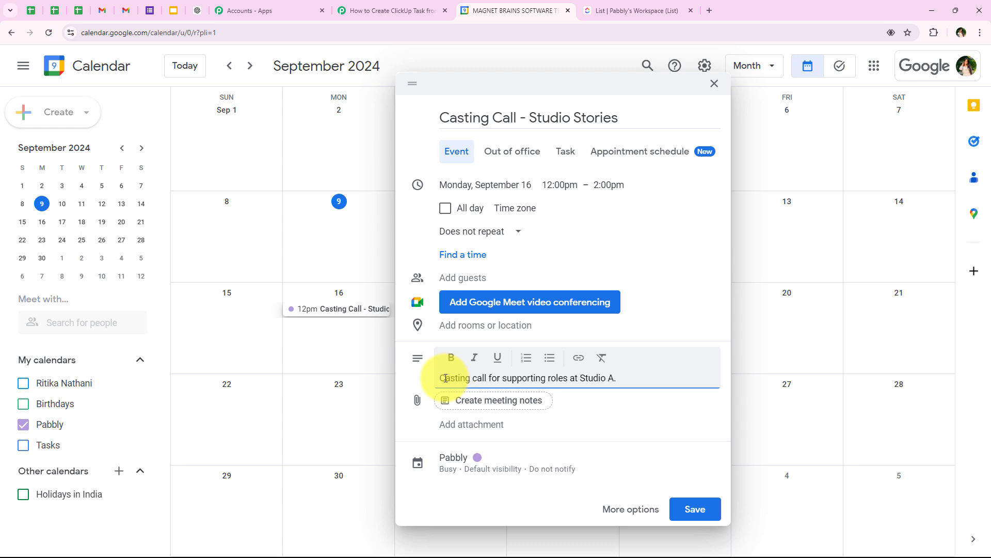
{"action": "left_click", "coordinate": [701, 510]}
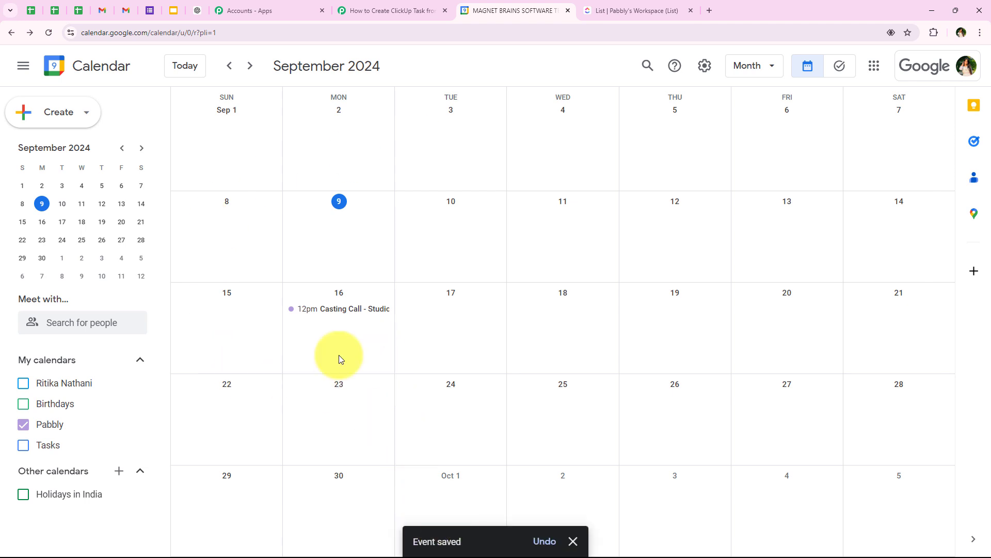
{"action": "left_click", "coordinate": [338, 310]}
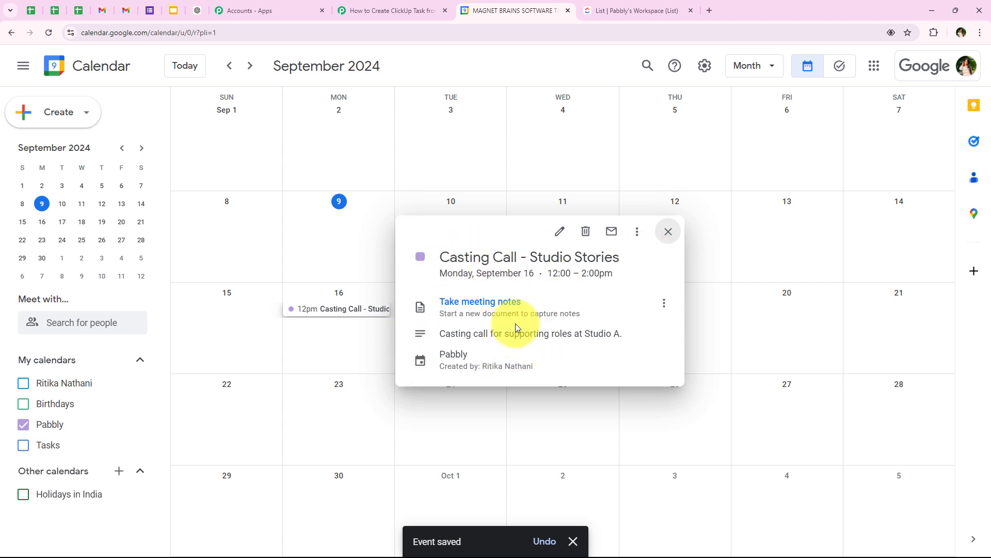
{"action": "left_click", "coordinate": [670, 231]}
Return to the Pabbly Connect workflow and save the trigger with a test request to capture the new event.
{"action": "left_click", "coordinate": [386, 11]}
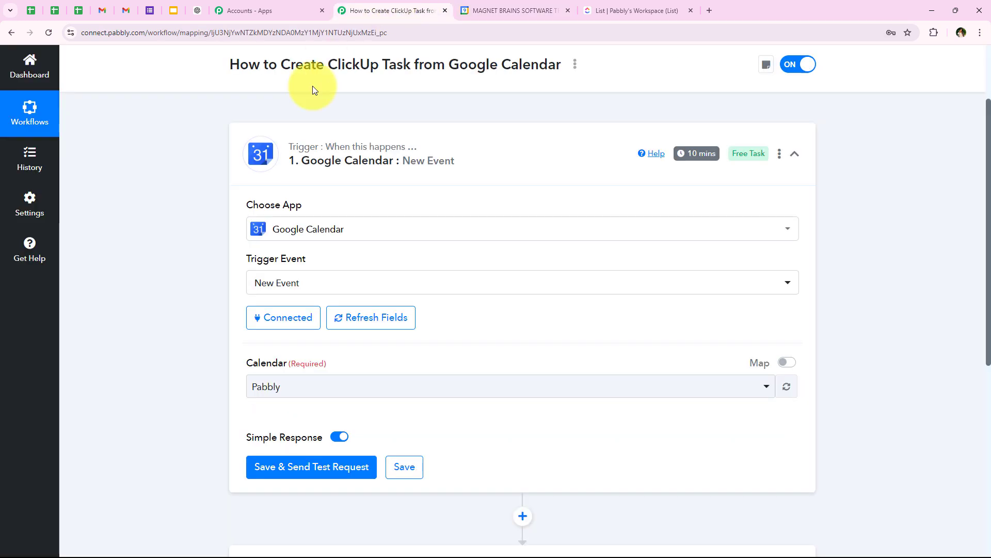
{"action": "scroll", "coordinate": [182, 364], "scroll_direction": "down", "scroll_amount": 2}
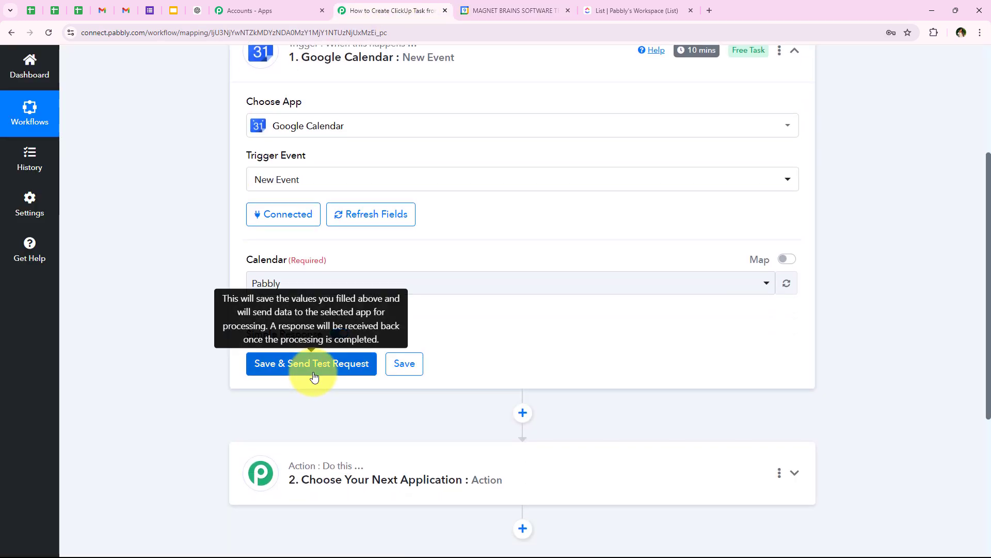
{"action": "left_click", "coordinate": [314, 369]}
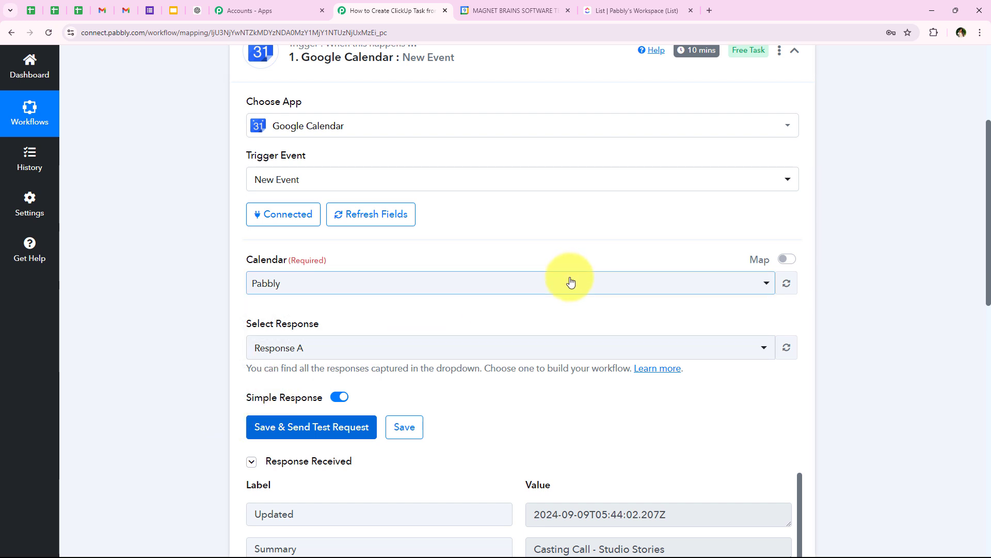
Examine the received response for the event's summary, start and end times, and description.
{"action": "scroll", "coordinate": [570, 281], "scroll_direction": "down", "scroll_amount": 5}
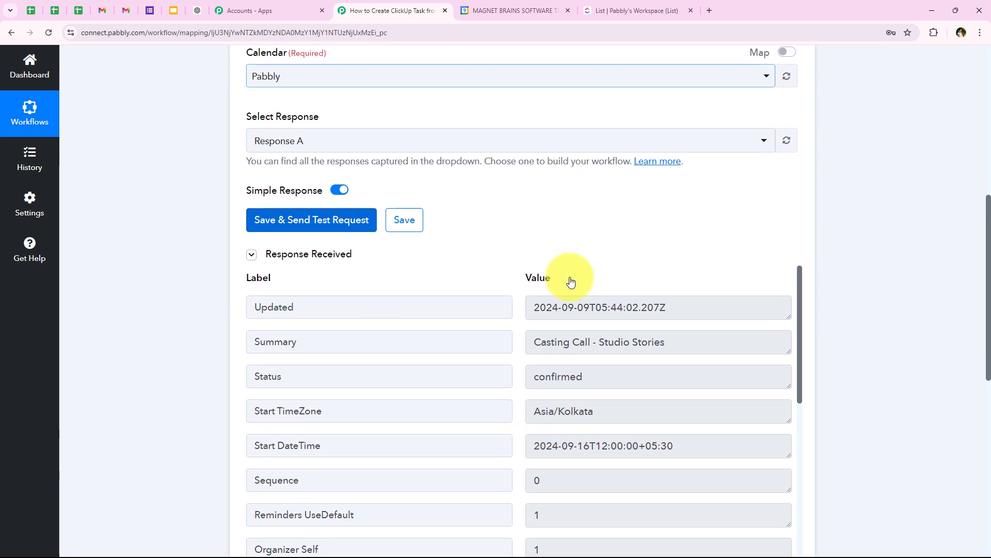
{"action": "scroll", "coordinate": [498, 389], "scroll_direction": "down", "scroll_amount": 1}
{"action": "scroll", "coordinate": [651, 320], "scroll_direction": "up", "scroll_amount": 1}
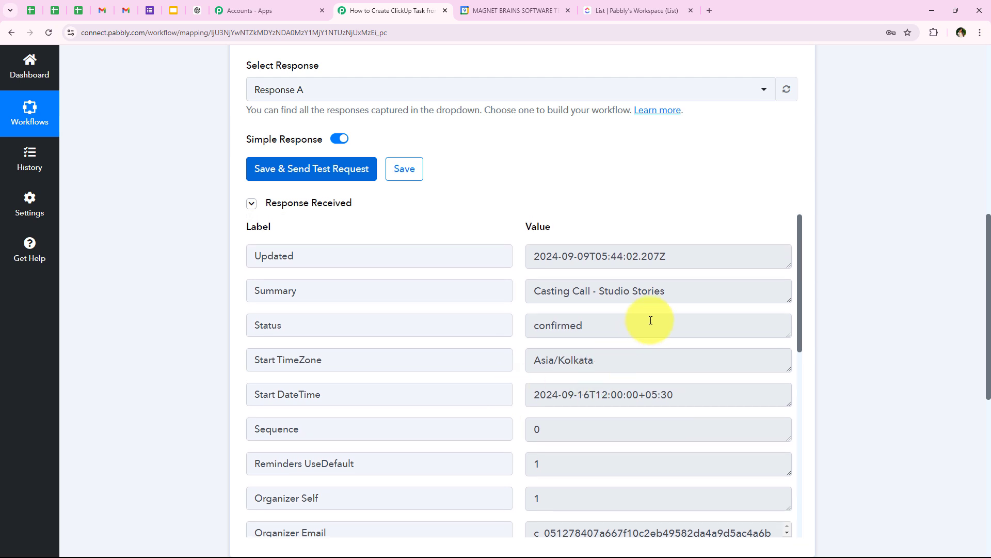
{"action": "left_click_drag", "start_coordinate": [676, 295], "coordinate": [420, 279]}
{"action": "scroll", "coordinate": [402, 326], "scroll_direction": "down", "scroll_amount": 3}
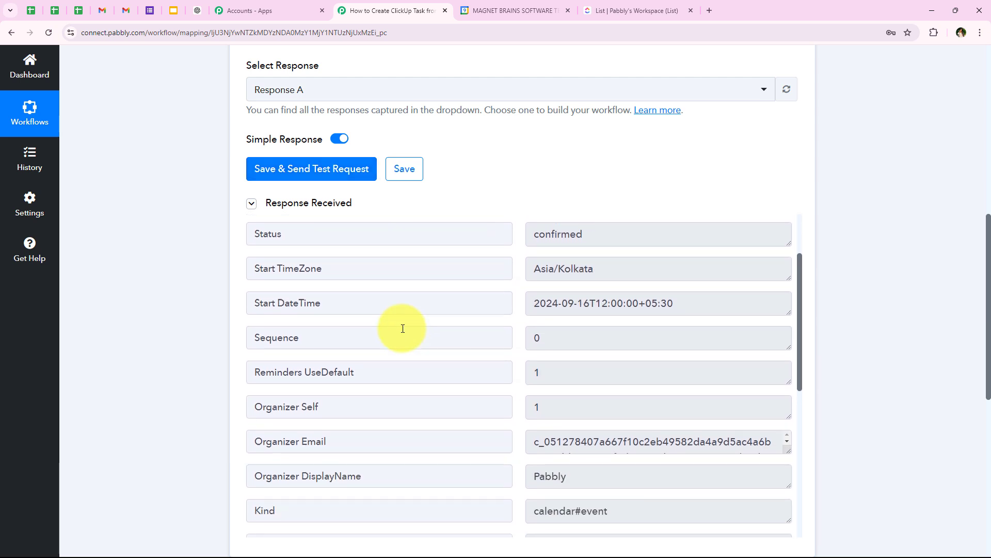
{"action": "scroll", "coordinate": [402, 328], "scroll_direction": "down", "scroll_amount": 5}
{"action": "scroll", "coordinate": [402, 329], "scroll_direction": "down", "scroll_amount": 1}
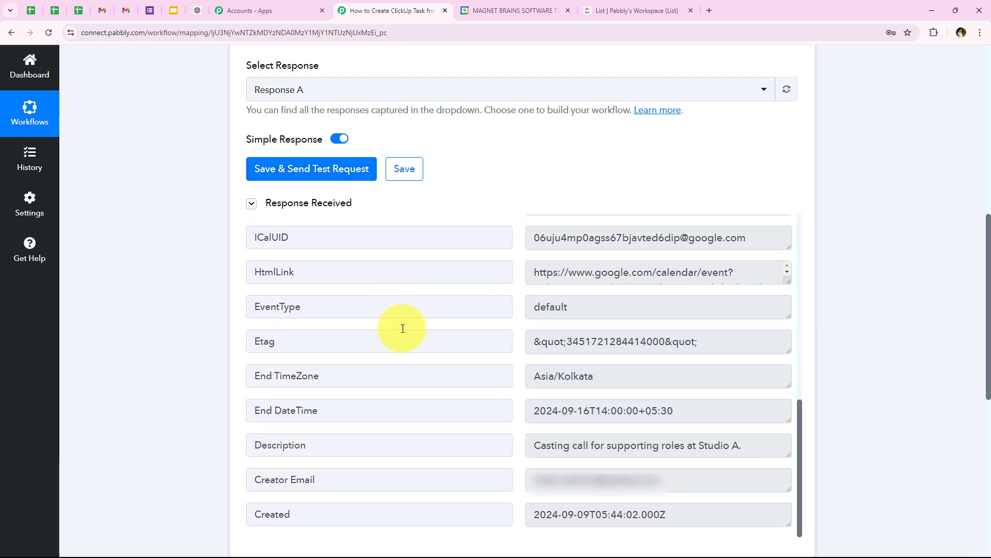
Check the event description in the captured Google Calendar response.
{"action": "left_click_drag", "start_coordinate": [766, 444], "coordinate": [308, 438]}
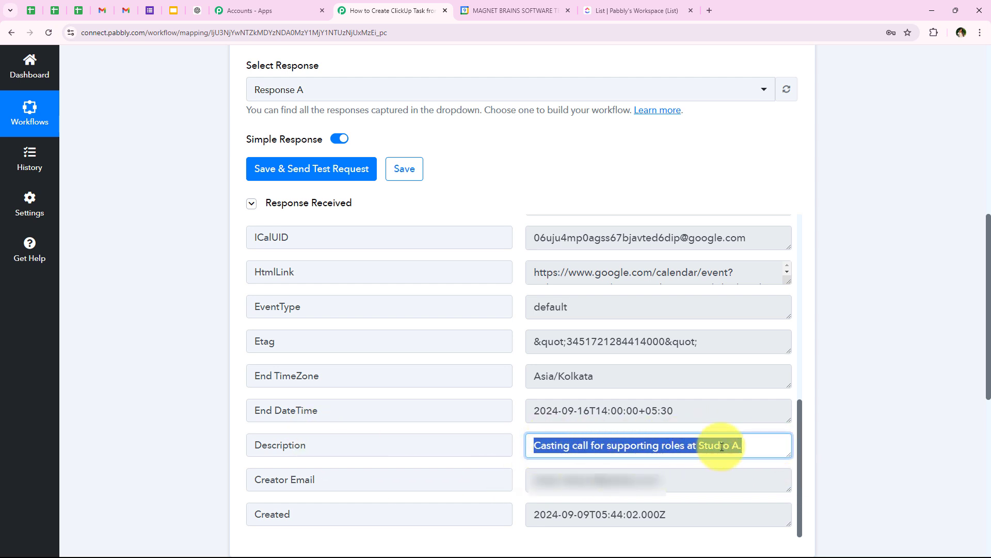
{"action": "left_click", "coordinate": [408, 441]}
{"action": "scroll", "coordinate": [407, 441], "scroll_direction": "up", "scroll_amount": 9}
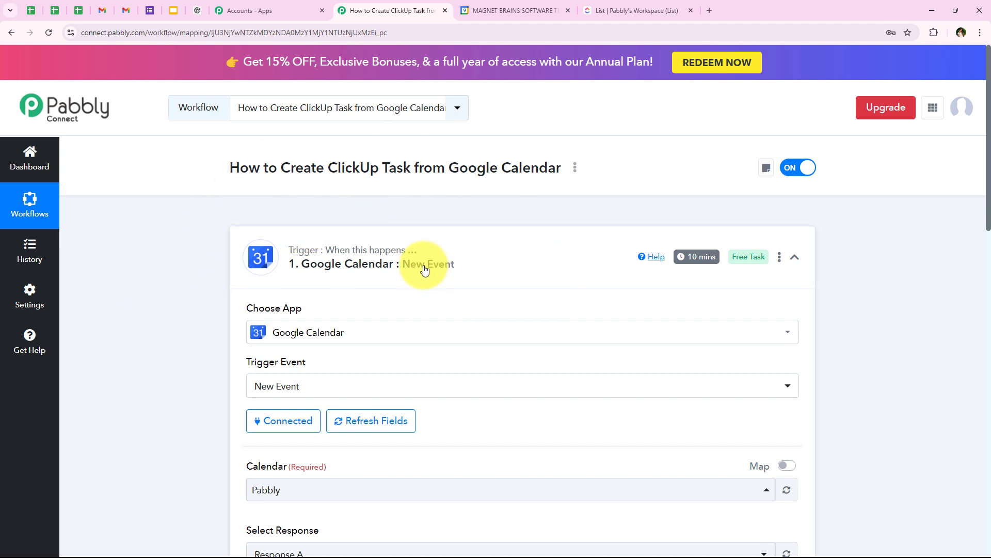
View the Google Calendar trigger's time interval setting and close it without changes.
{"action": "mouse_move", "coordinate": [685, 261]}
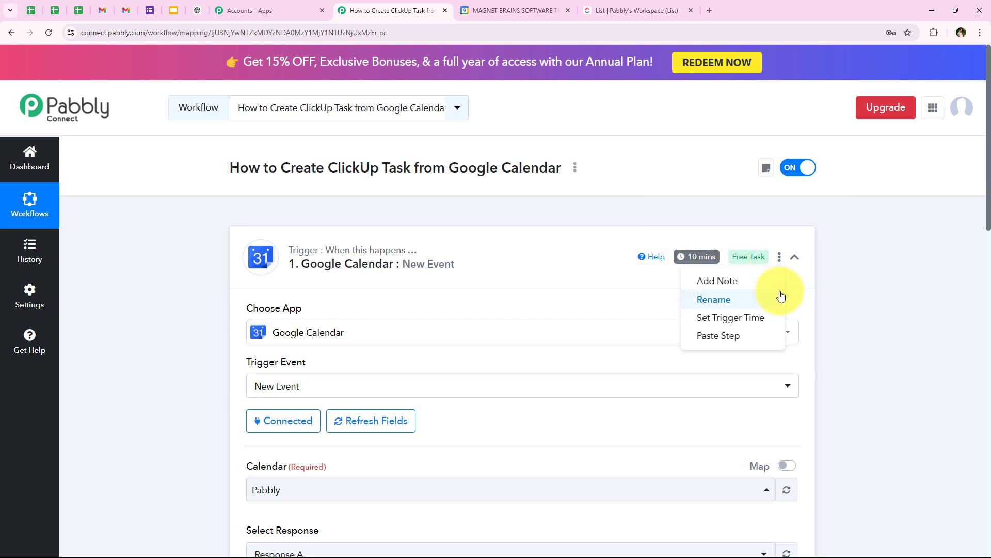
{"action": "left_click", "coordinate": [746, 319]}
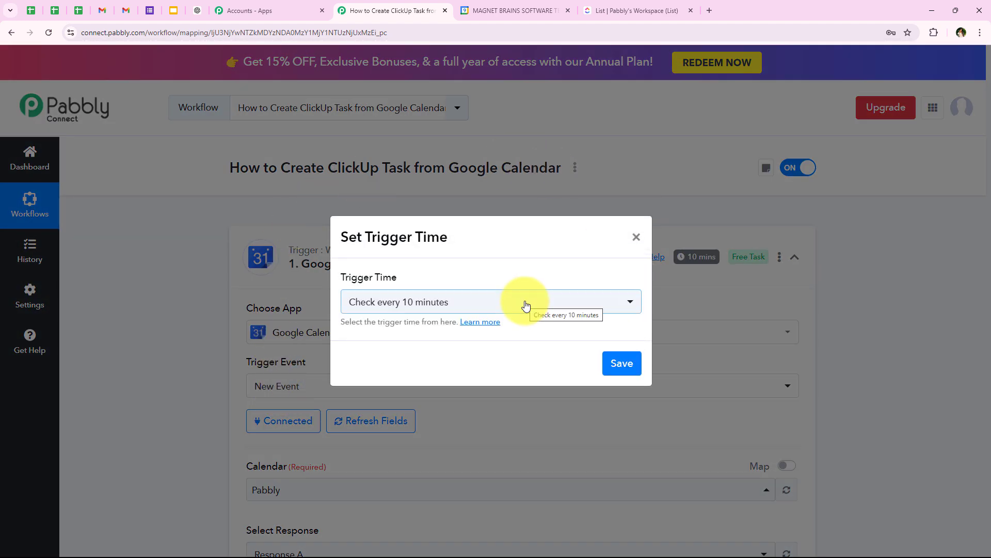
{"action": "left_click", "coordinate": [524, 302]}
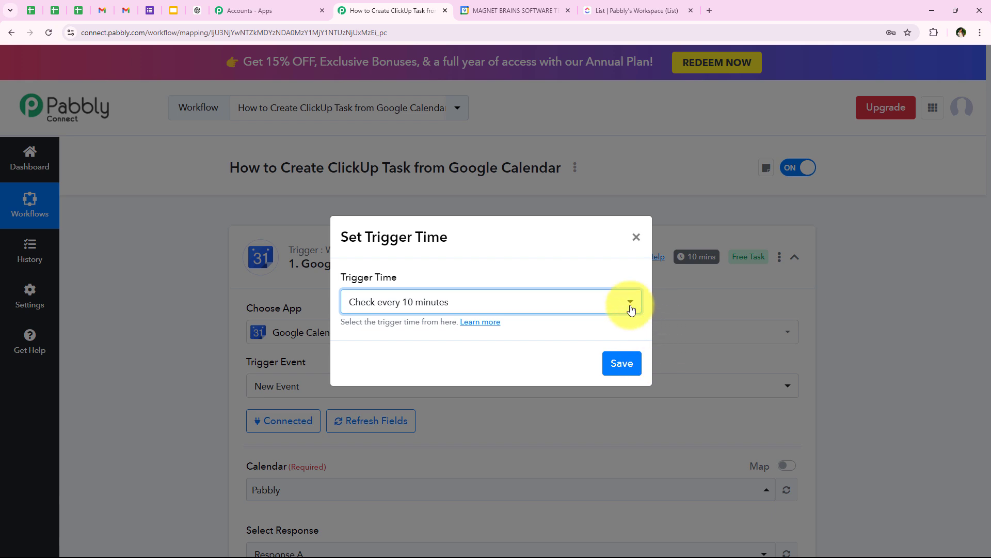
{"action": "left_click", "coordinate": [636, 238]}
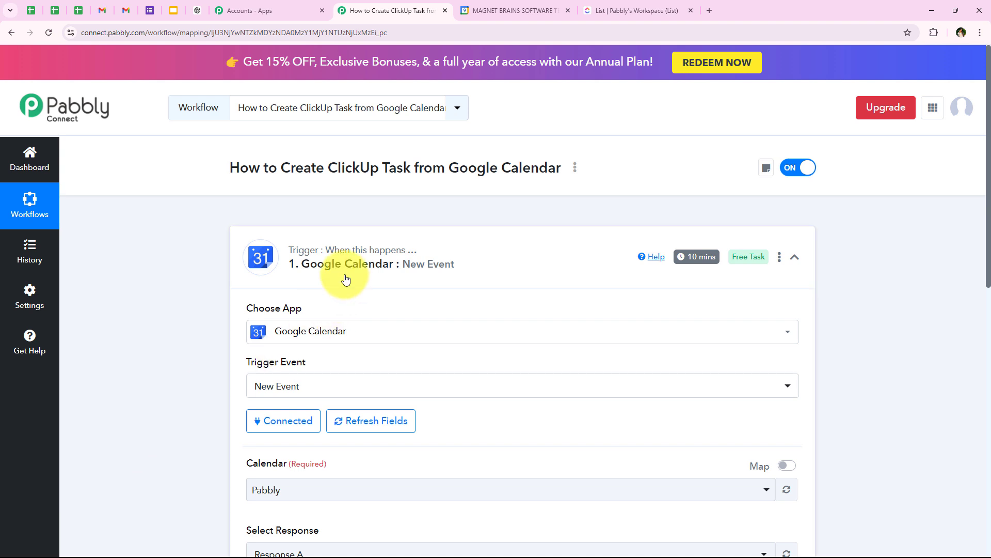
Collapse the Google Calendar trigger and choose ClickUp as the app for the action step.
{"action": "left_click", "coordinate": [346, 279]}
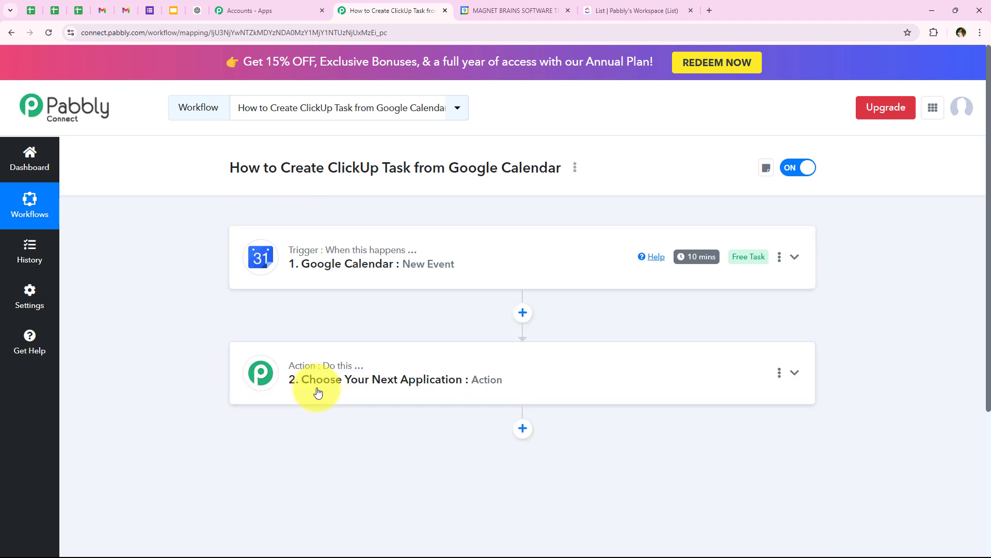
{"action": "left_click", "coordinate": [318, 392]}
{"action": "left_click", "coordinate": [332, 265]}
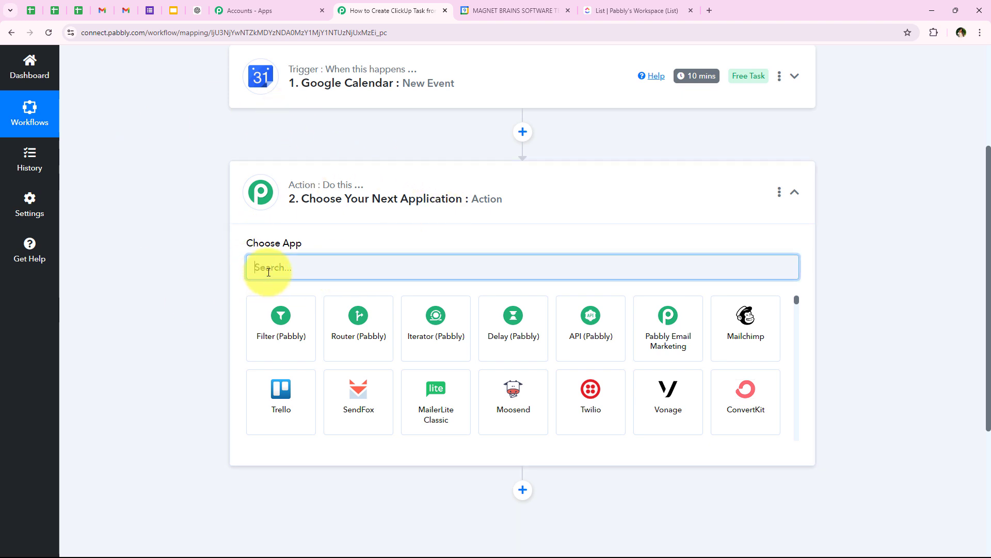
{"action": "type", "text": "Click"}
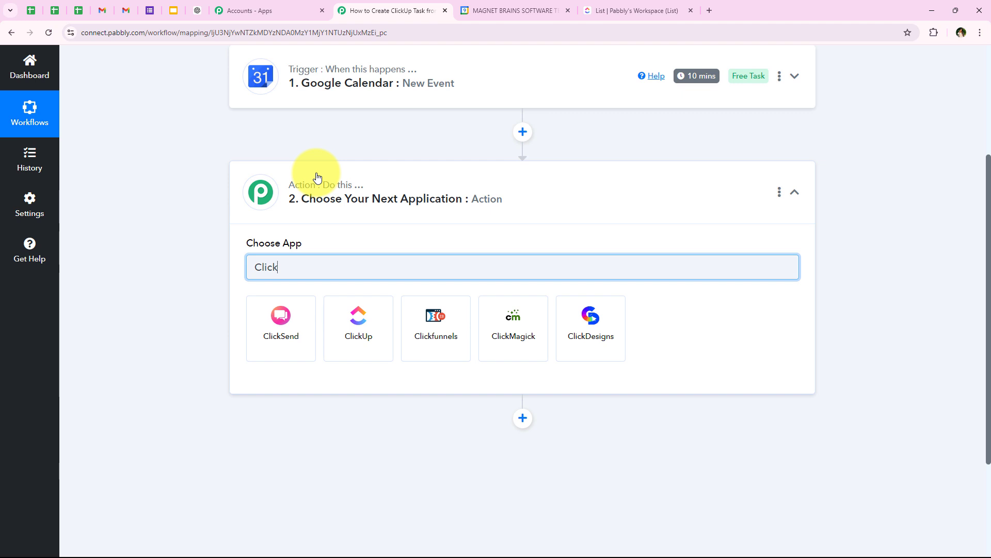
{"action": "type", "text": "Up"}
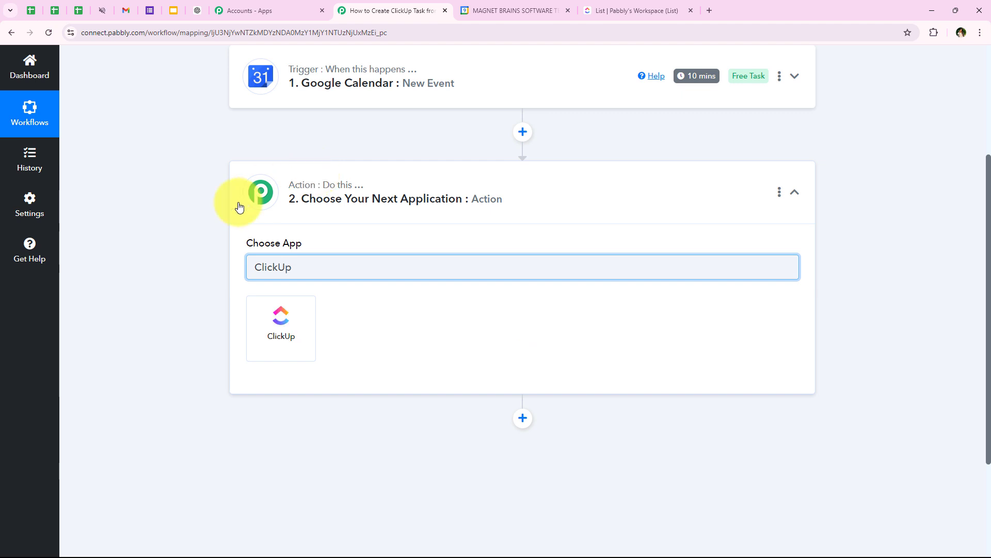
{"action": "left_click", "coordinate": [284, 324]}
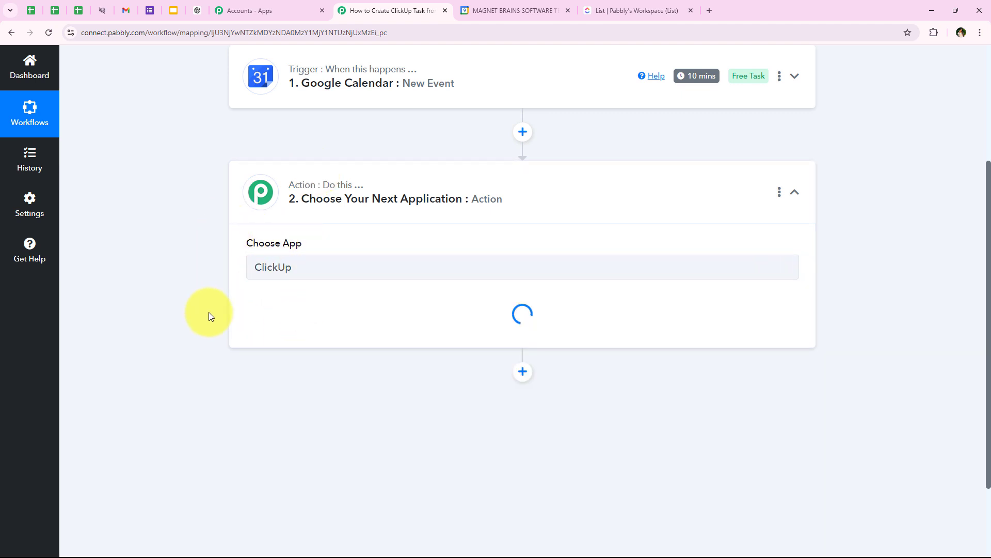
Set the ClickUp action event to Create Task.
{"action": "left_click_drag", "start_coordinate": [245, 298], "coordinate": [298, 302]}
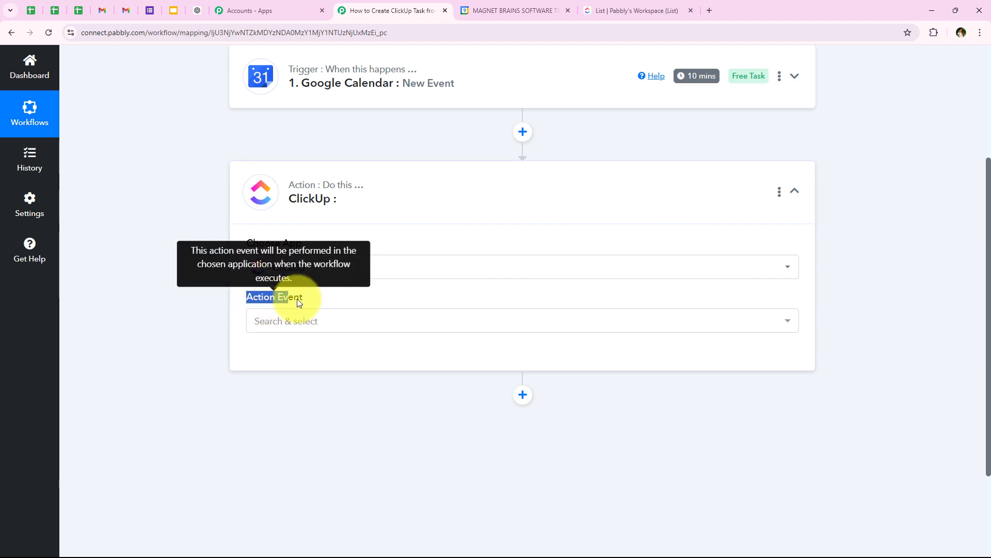
{"action": "left_click", "coordinate": [308, 319]}
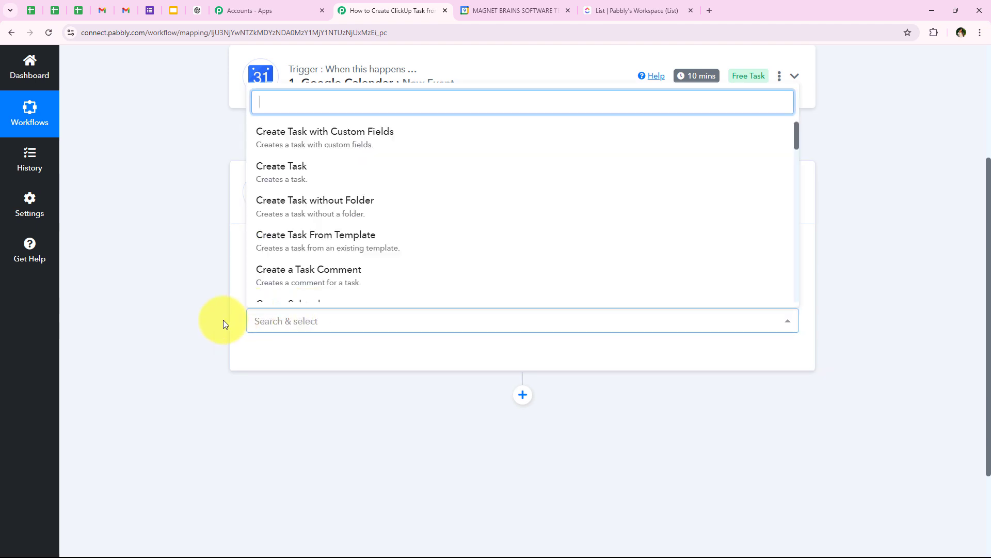
{"action": "left_click", "coordinate": [278, 185]}
Start adding a new ClickUp connection and read the instructions for finding the API token.
{"action": "left_click", "coordinate": [271, 355]}
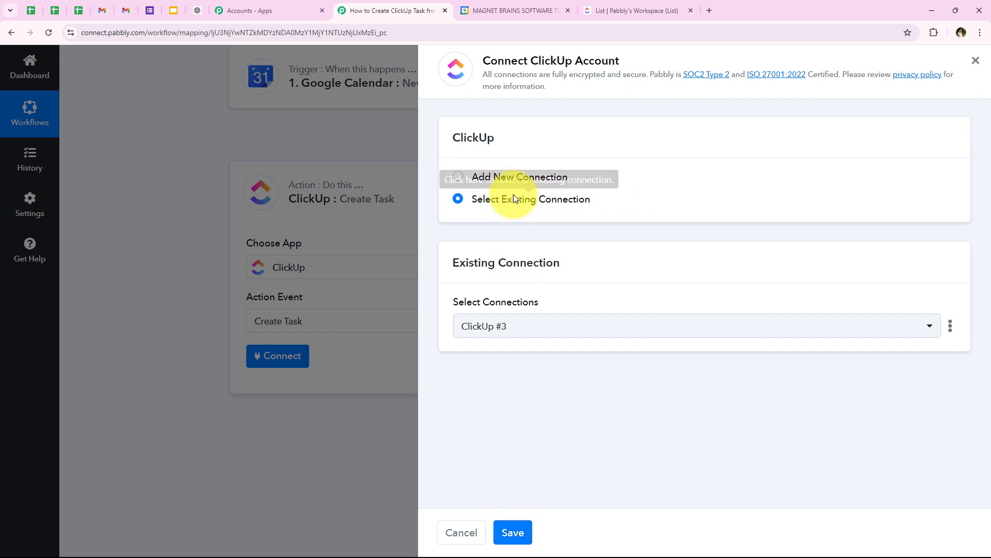
{"action": "left_click", "coordinate": [512, 177]}
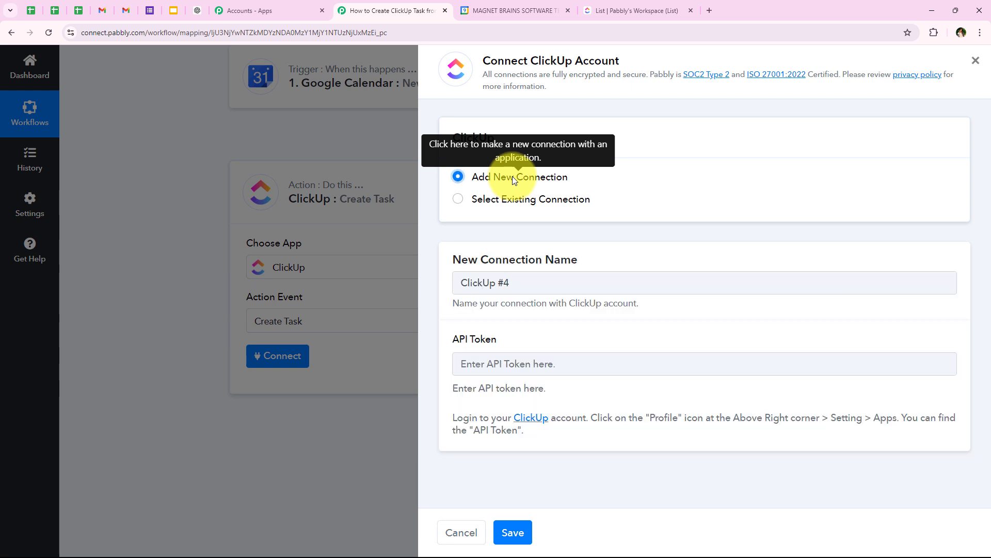
{"action": "left_click", "coordinate": [498, 337]}
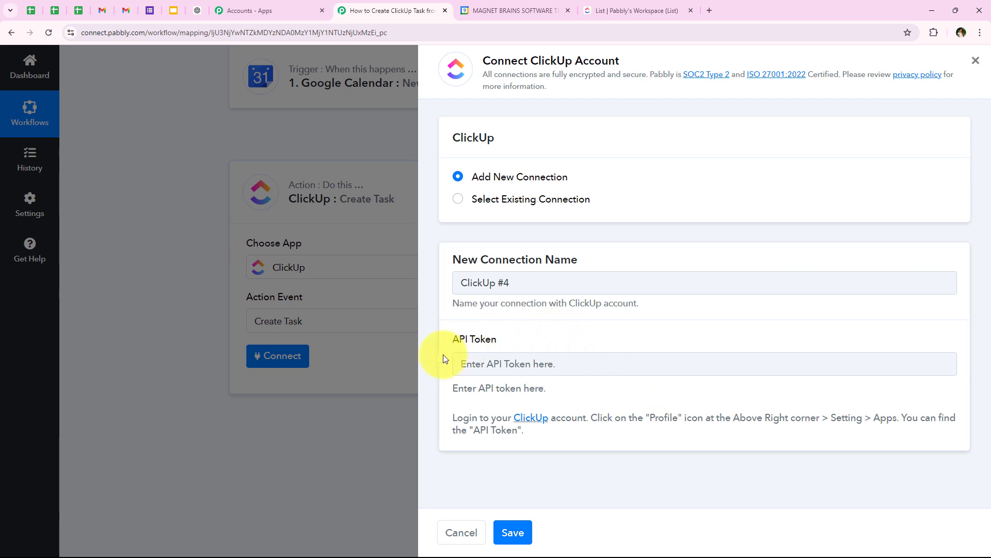
{"action": "left_click_drag", "start_coordinate": [541, 437], "coordinate": [445, 412]}
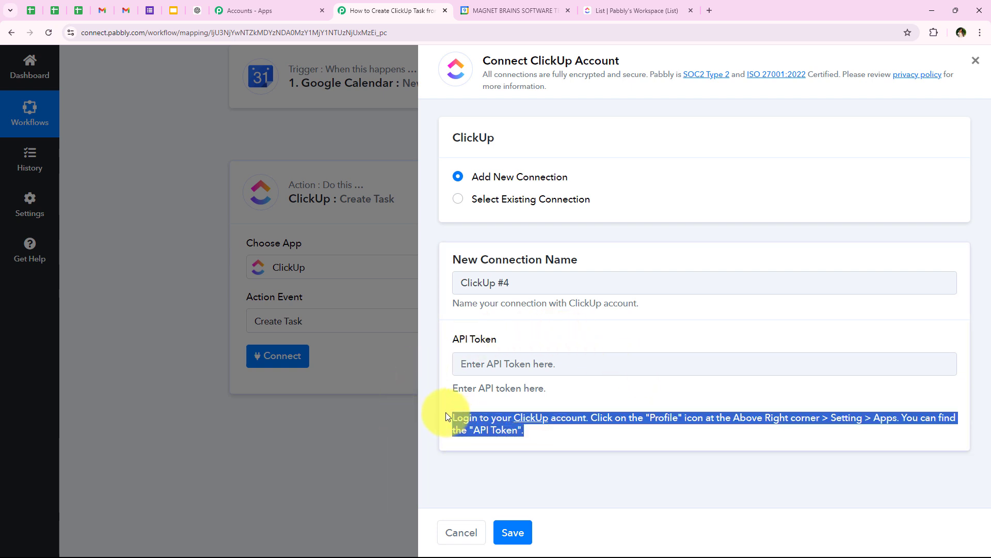
{"action": "left_click", "coordinate": [467, 411]}
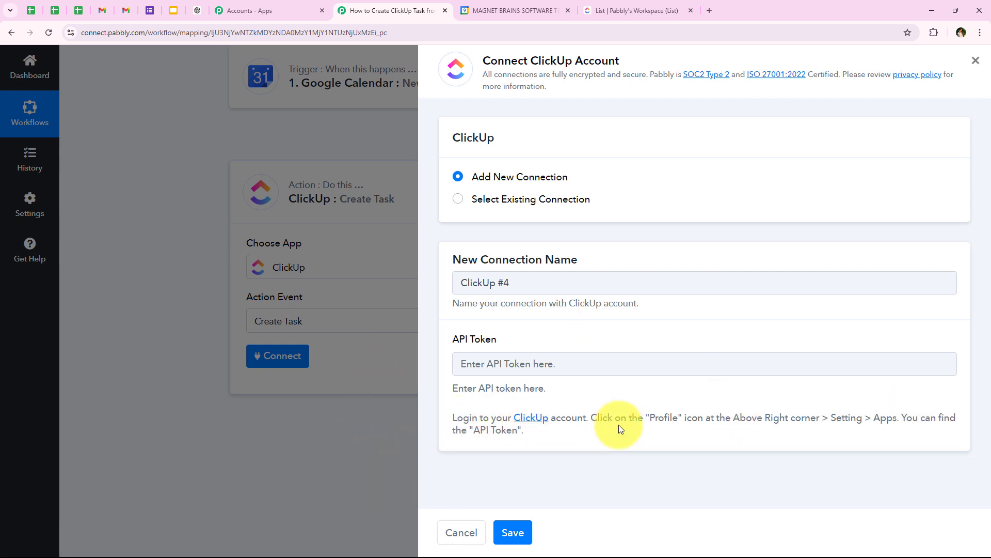
Switch to ClickUp and copy the API token from the Apps page of the account settings.
{"action": "left_click", "coordinate": [619, 7]}
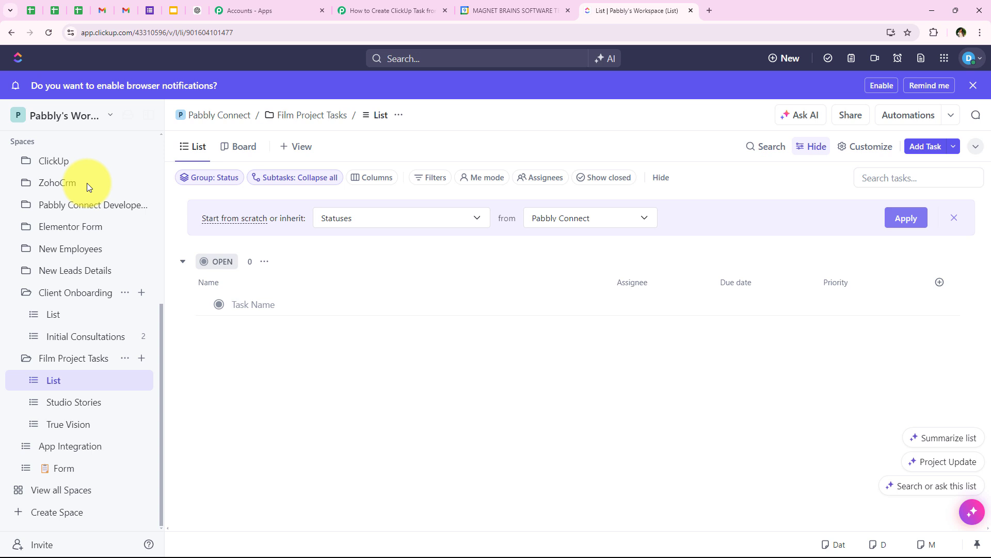
{"action": "left_click", "coordinate": [967, 63]}
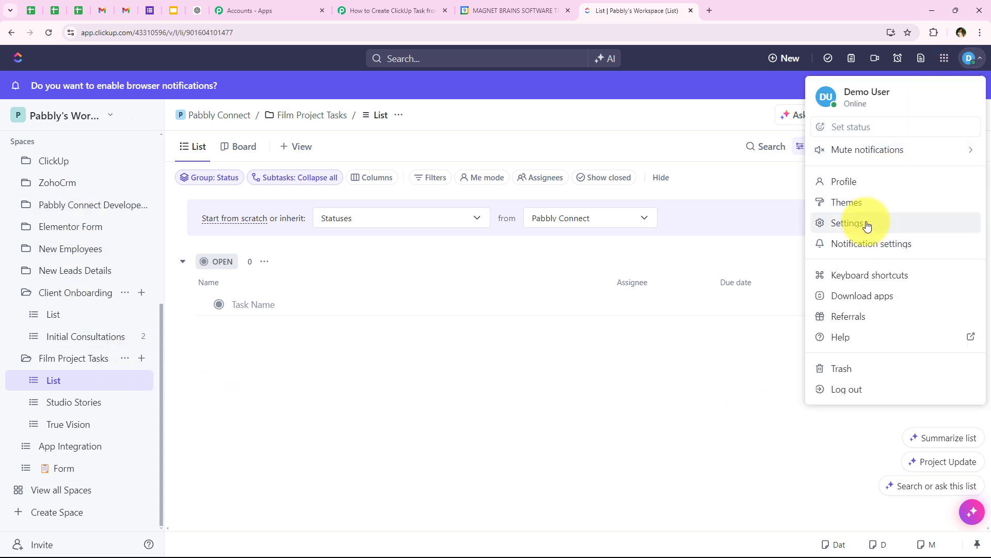
{"action": "left_click", "coordinate": [867, 225]}
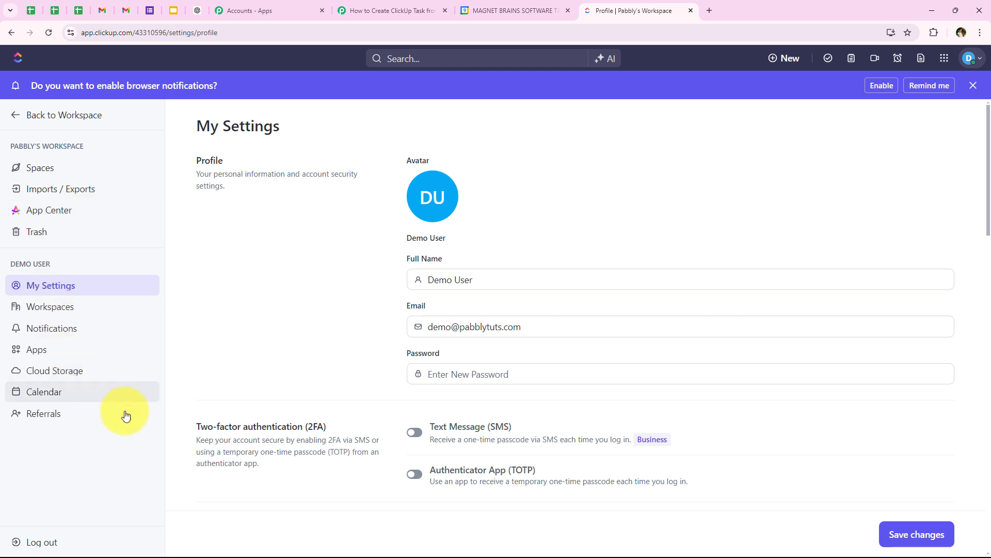
{"action": "left_click", "coordinate": [24, 355]}
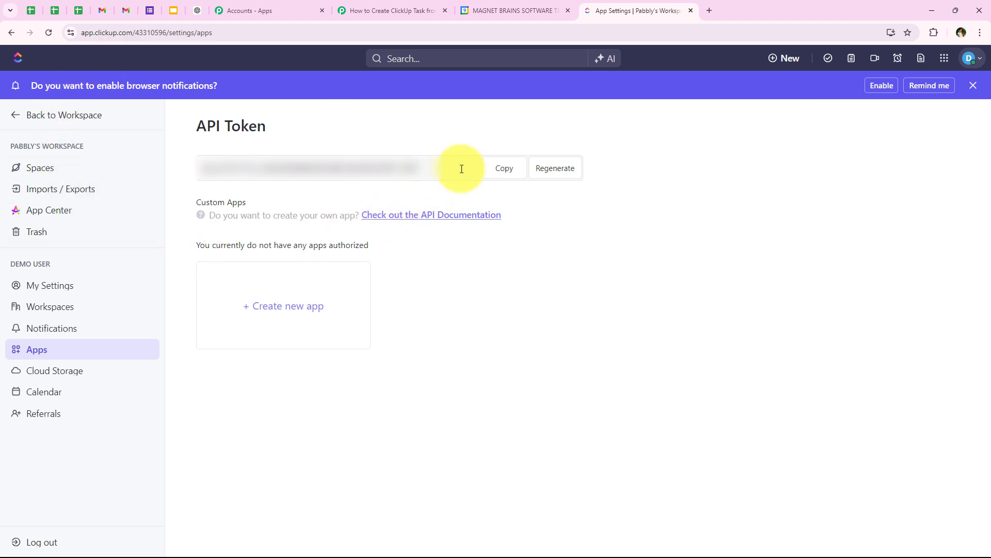
{"action": "left_click", "coordinate": [499, 169]}
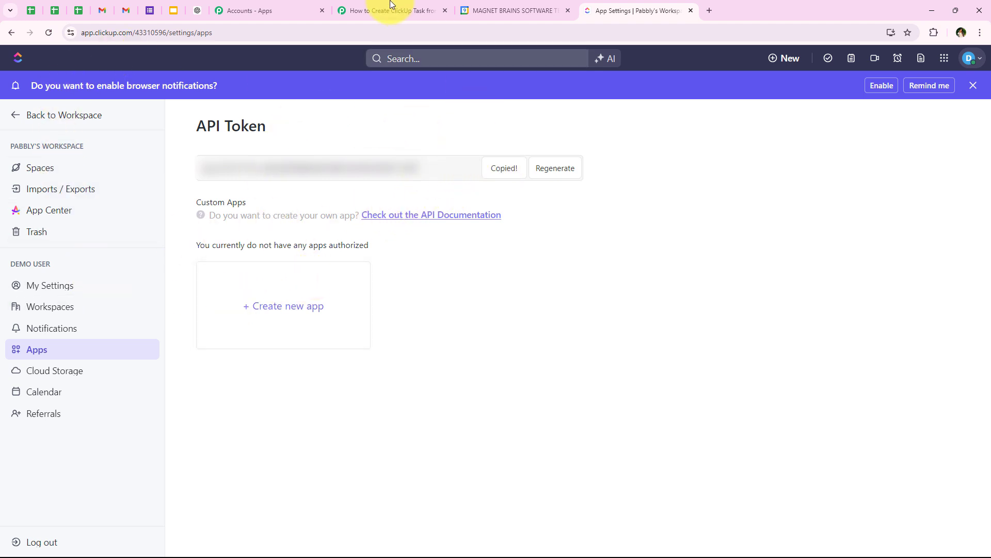
Return to the Pabbly Connect workflow, paste the ClickUp API token into the new connection and save it.
{"action": "left_click", "coordinate": [389, 9]}
{"action": "right_click", "coordinate": [532, 370]}
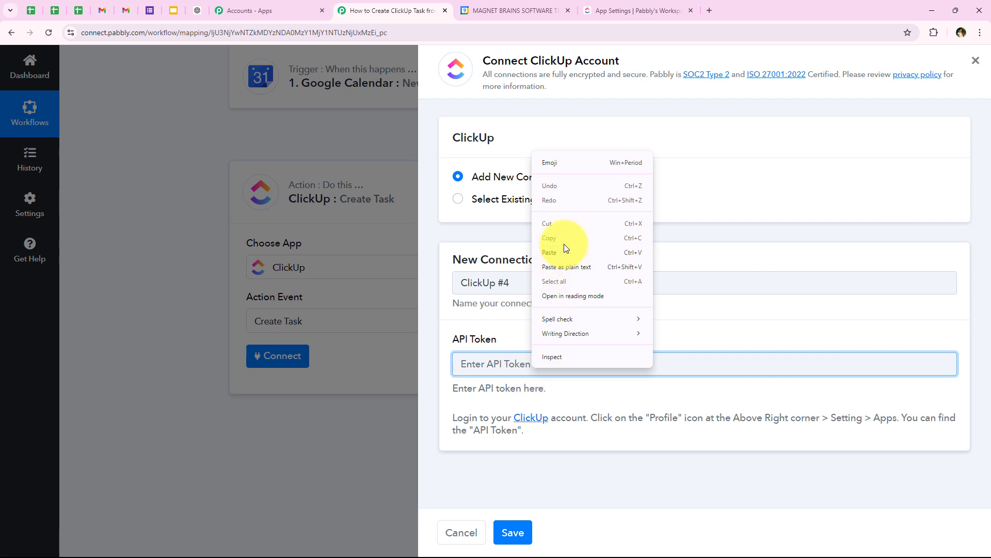
{"action": "left_click", "coordinate": [569, 256]}
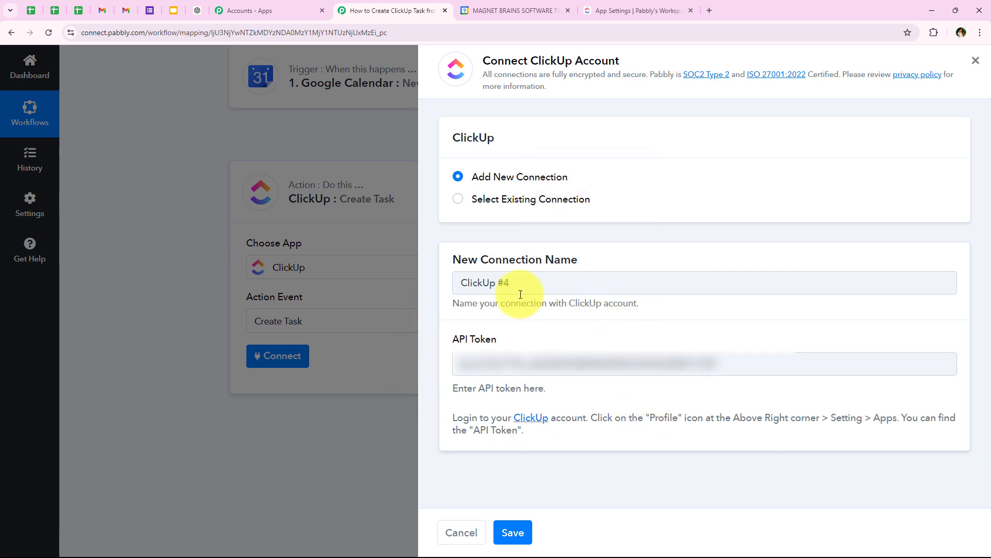
{"action": "left_click", "coordinate": [506, 532]}
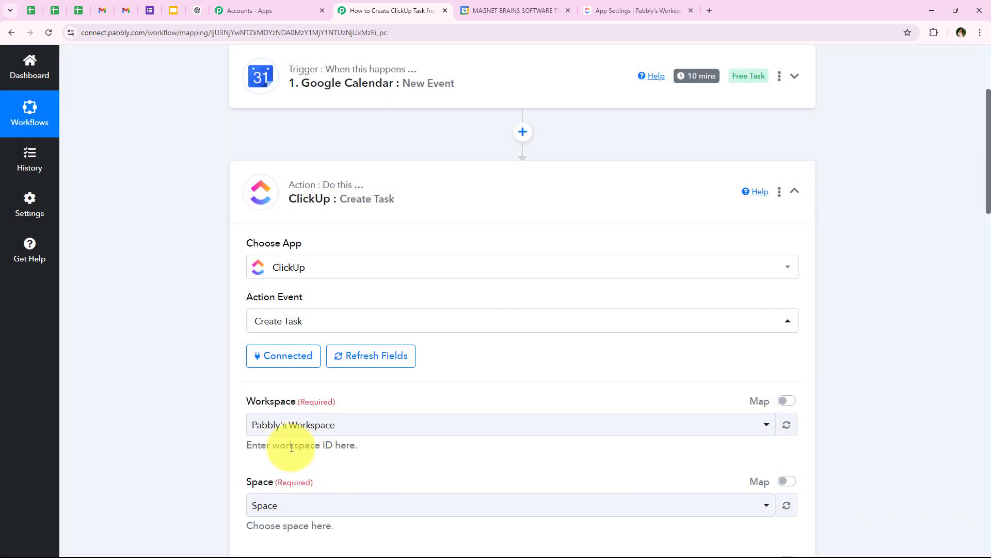
Set the task's workspace to Pabbly's Workspace and its space to Pabbly Connect.
{"action": "scroll", "coordinate": [237, 451], "scroll_direction": "down", "scroll_amount": 1}
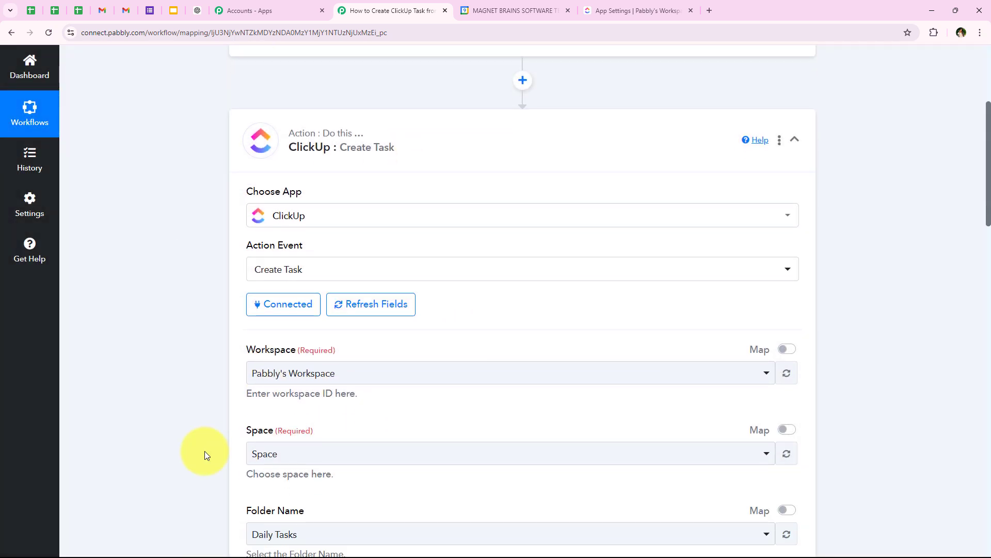
{"action": "scroll", "coordinate": [204, 454], "scroll_direction": "down", "scroll_amount": 1}
{"action": "scroll", "coordinate": [200, 453], "scroll_direction": "down", "scroll_amount": 1}
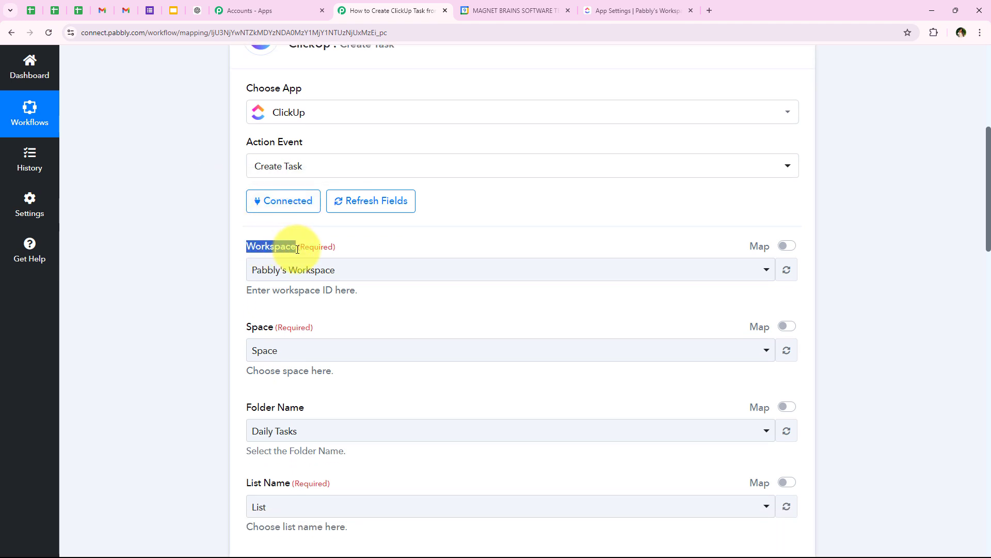
{"action": "left_click", "coordinate": [321, 268]}
{"action": "left_click", "coordinate": [324, 271]}
{"action": "left_click", "coordinate": [321, 271]}
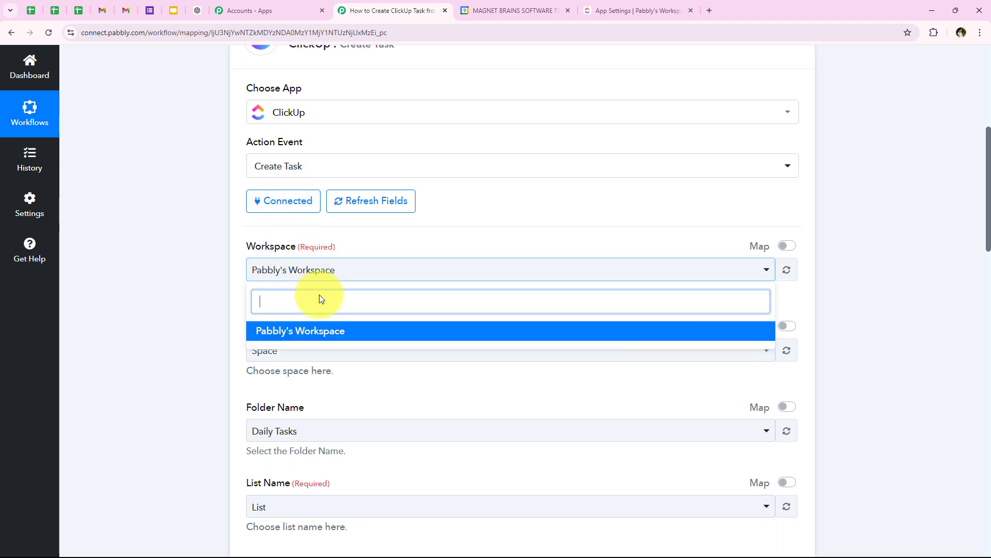
{"action": "left_click", "coordinate": [296, 333]}
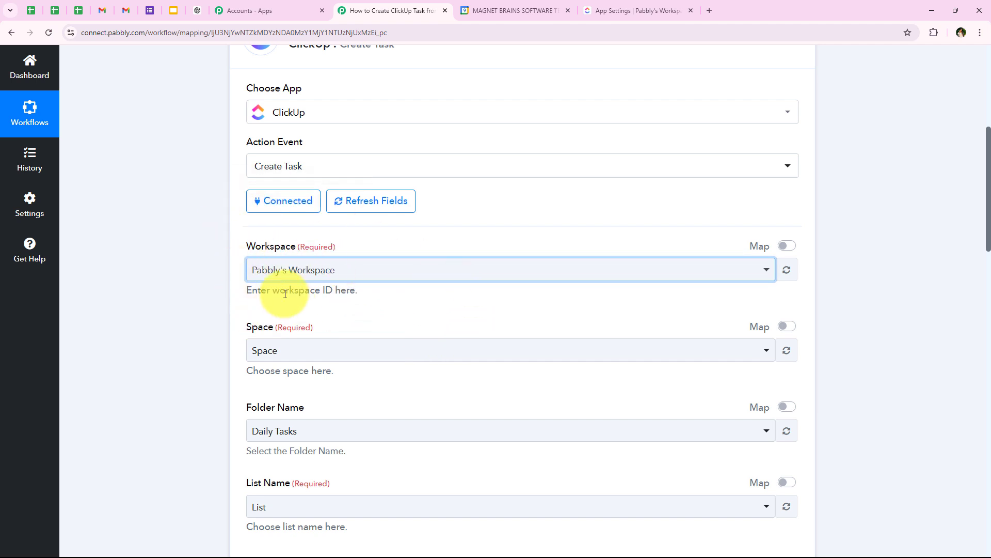
{"action": "scroll", "coordinate": [354, 281], "scroll_direction": "down", "scroll_amount": 2}
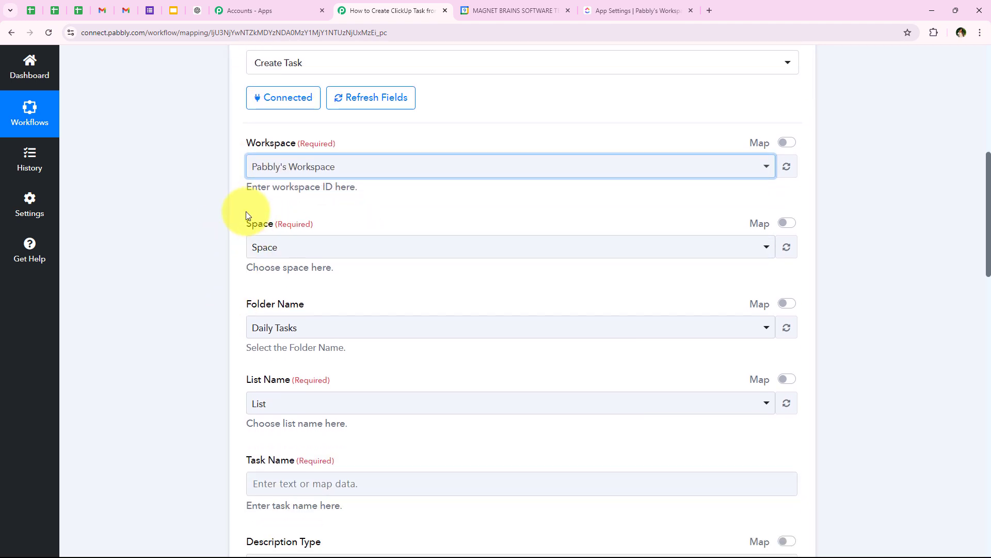
{"action": "left_click", "coordinate": [274, 257]}
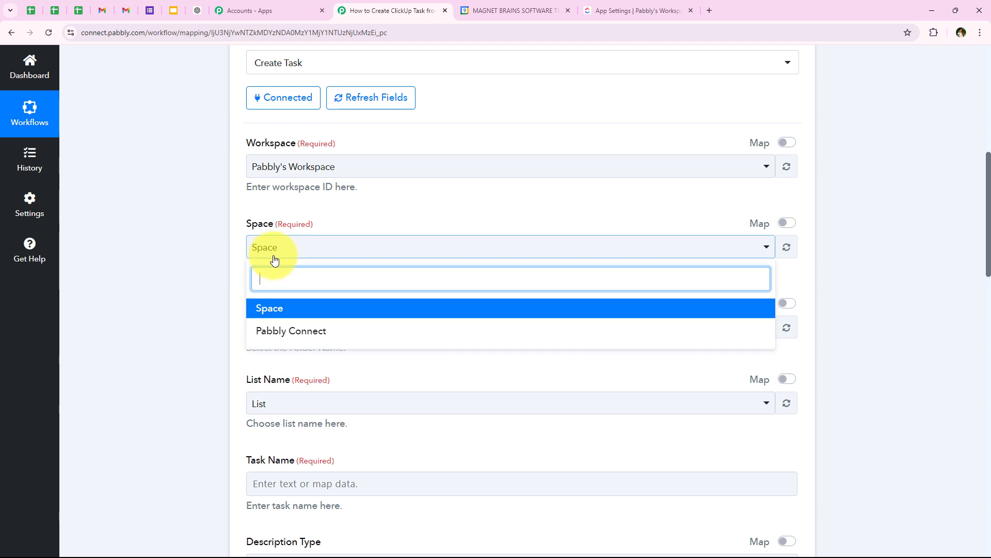
{"action": "left_click", "coordinate": [302, 332]}
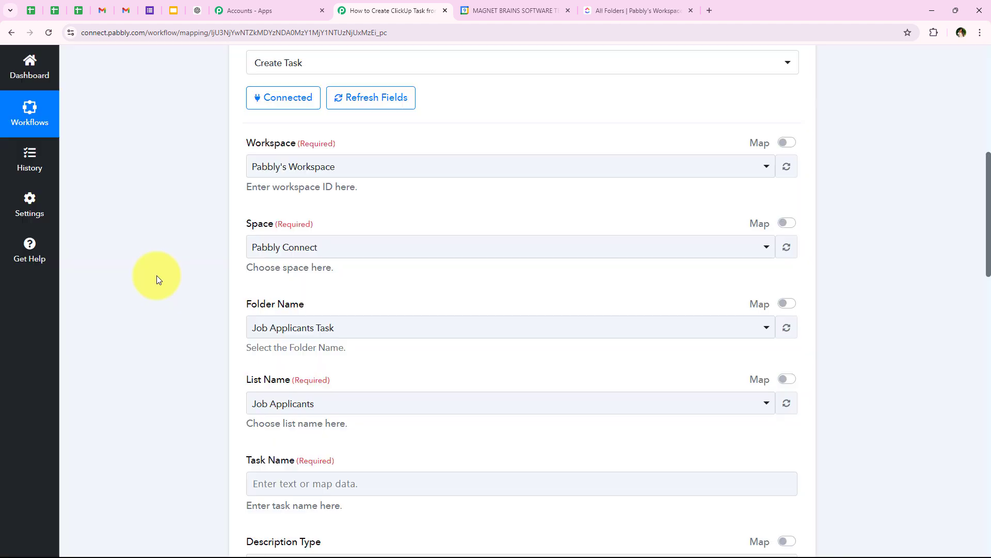
Set the ClickUp task's folder to Film Project Tasks.
{"action": "scroll", "coordinate": [201, 363], "scroll_direction": "down", "scroll_amount": 2}
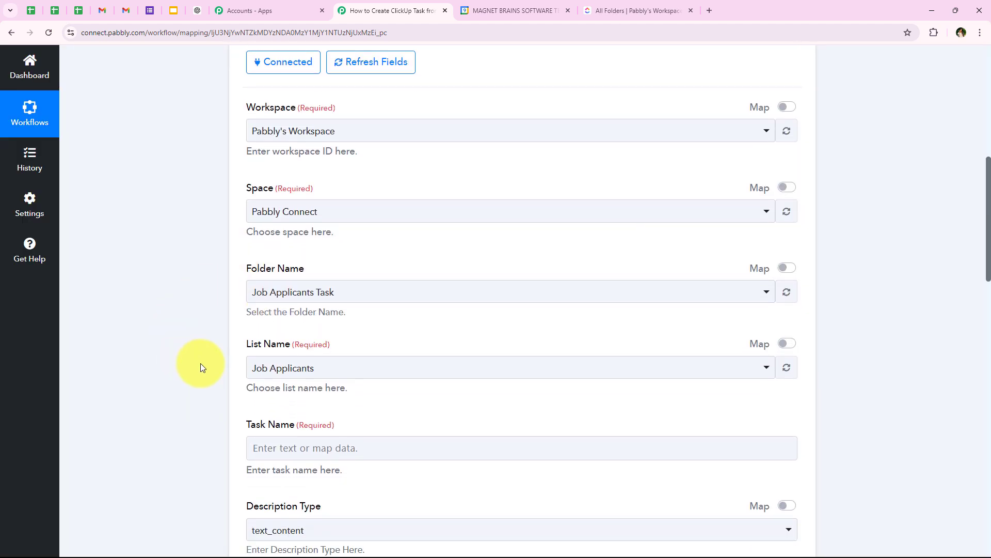
{"action": "left_click_drag", "start_coordinate": [243, 206], "coordinate": [321, 214]}
{"action": "left_click", "coordinate": [319, 222]}
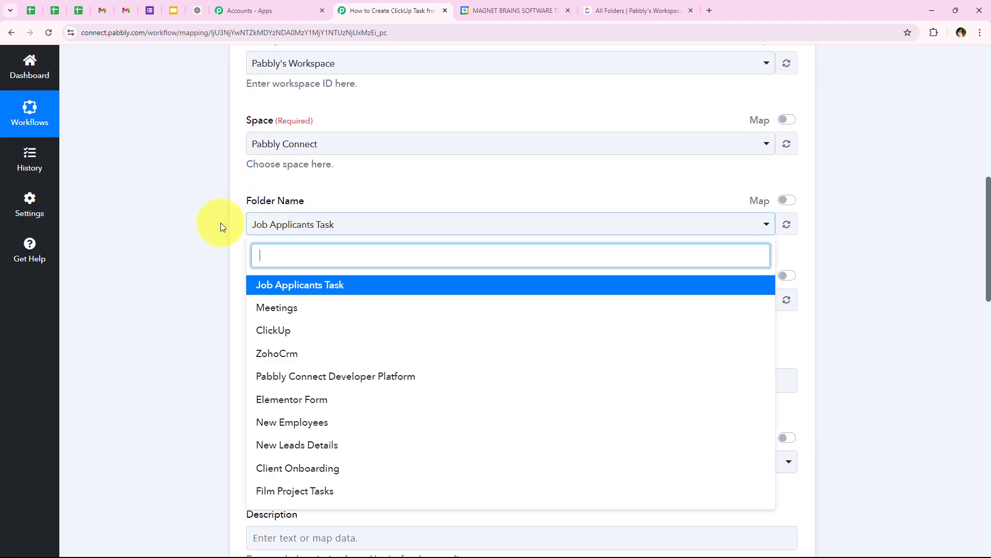
{"action": "scroll", "coordinate": [234, 450], "scroll_direction": "down", "scroll_amount": 1}
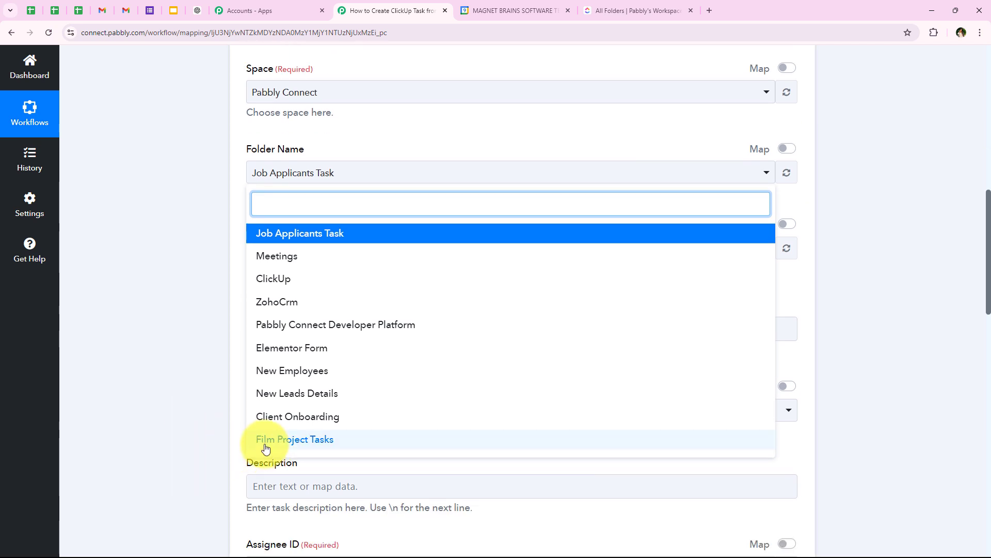
{"action": "left_click", "coordinate": [283, 442]}
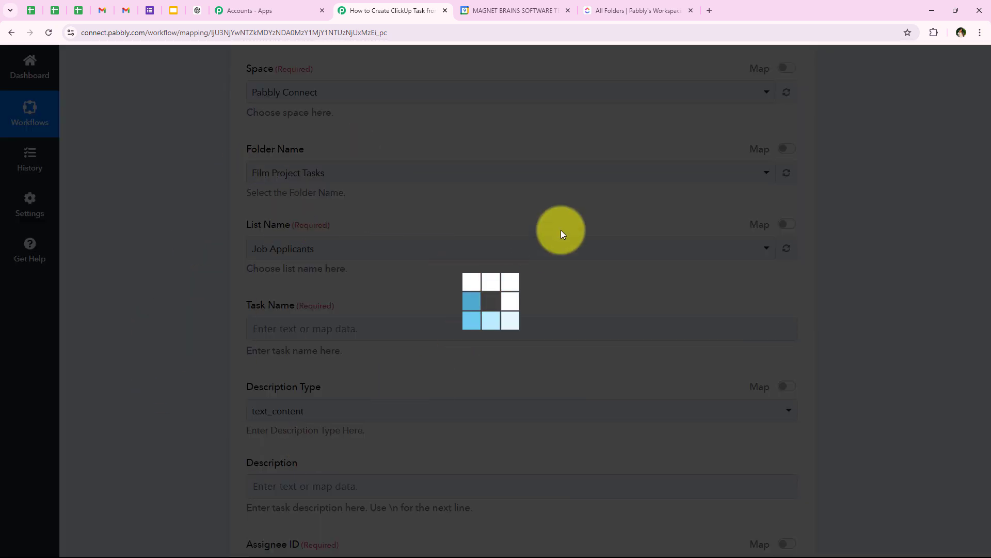
Switch to ClickUp and open the Film Project Tasks folder in the Pabbly Connect space to check its lists.
{"action": "left_click", "coordinate": [599, 10]}
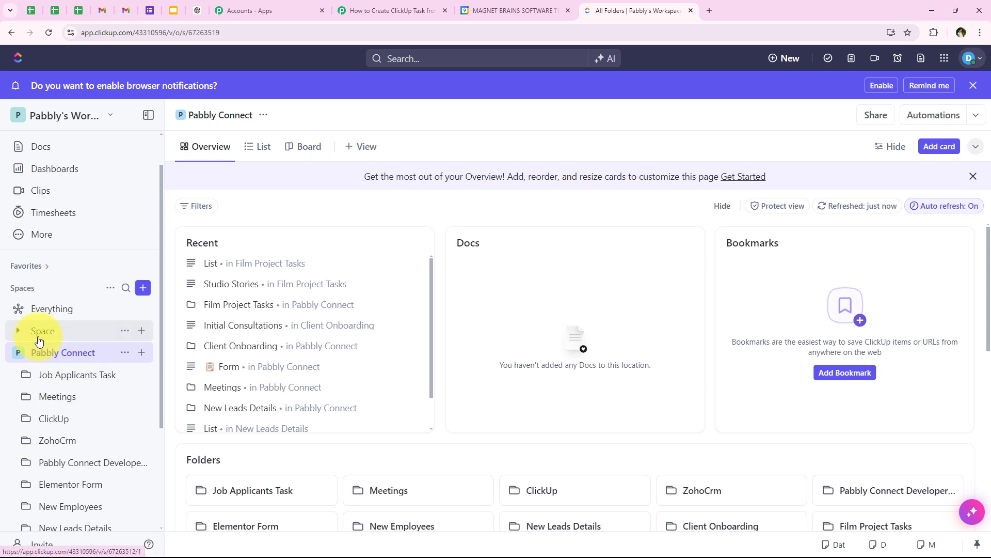
{"action": "scroll", "coordinate": [57, 337], "scroll_direction": "down", "scroll_amount": 1}
{"action": "scroll", "coordinate": [56, 337], "scroll_direction": "down", "scroll_amount": 3}
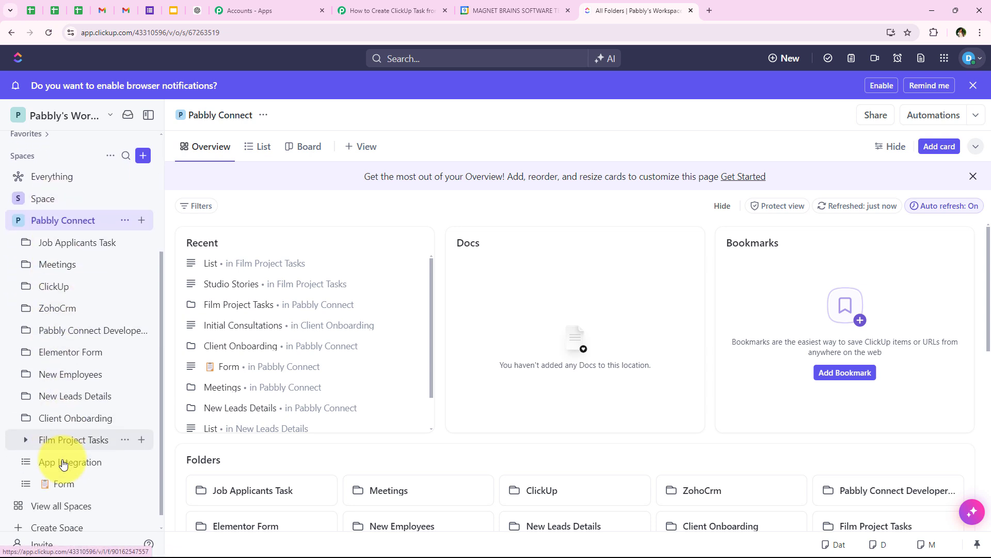
{"action": "left_click", "coordinate": [41, 423]}
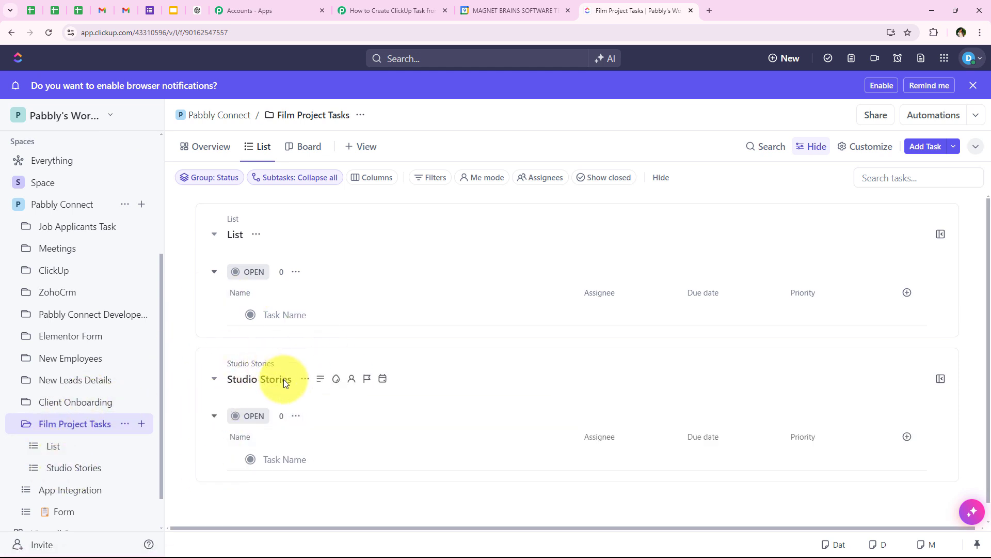
Return to the Pabbly Connect workflow and choose the Film Project Tasks folder with the Studio Stories list for the task.
{"action": "left_click", "coordinate": [402, 11]}
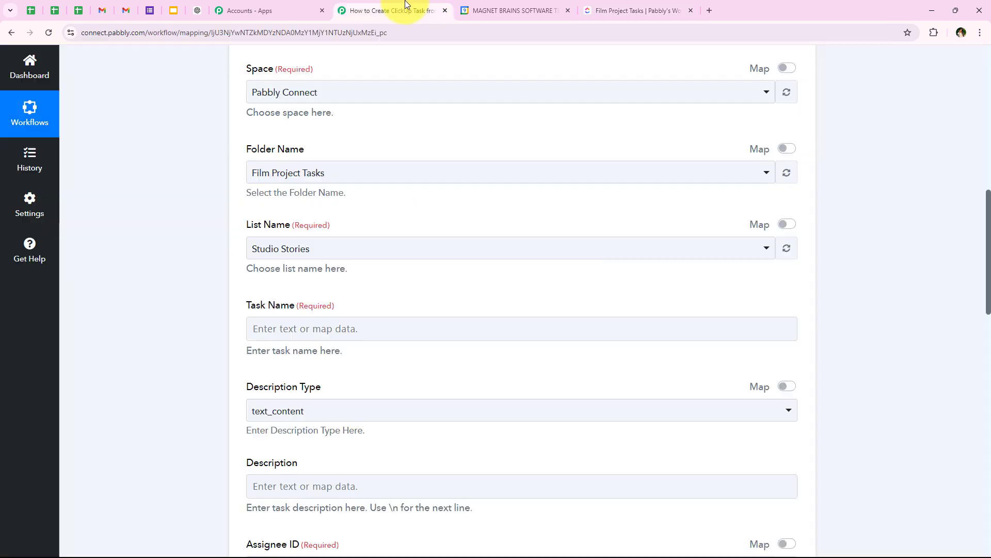
{"action": "left_click", "coordinate": [275, 175]}
{"action": "left_click", "coordinate": [272, 439]}
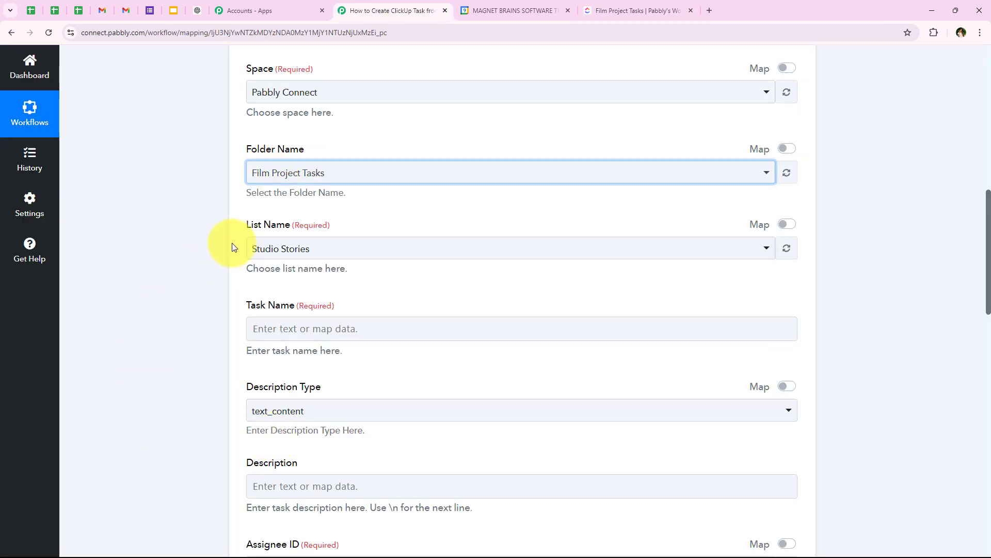
{"action": "left_click", "coordinate": [269, 249]}
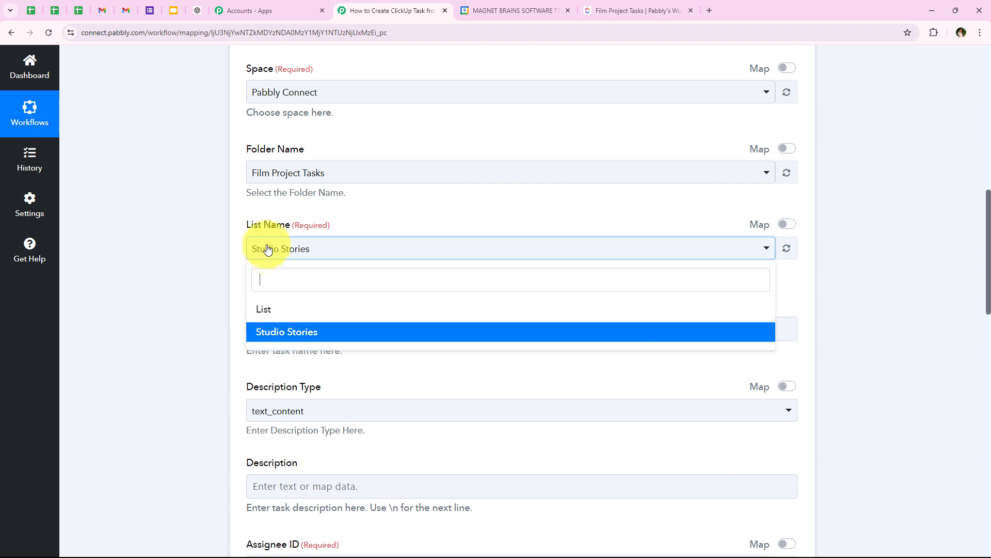
{"action": "left_click", "coordinate": [274, 332]}
{"action": "scroll", "coordinate": [198, 345], "scroll_direction": "down", "scroll_amount": 1}
{"action": "scroll", "coordinate": [197, 346], "scroll_direction": "down", "scroll_amount": 3}
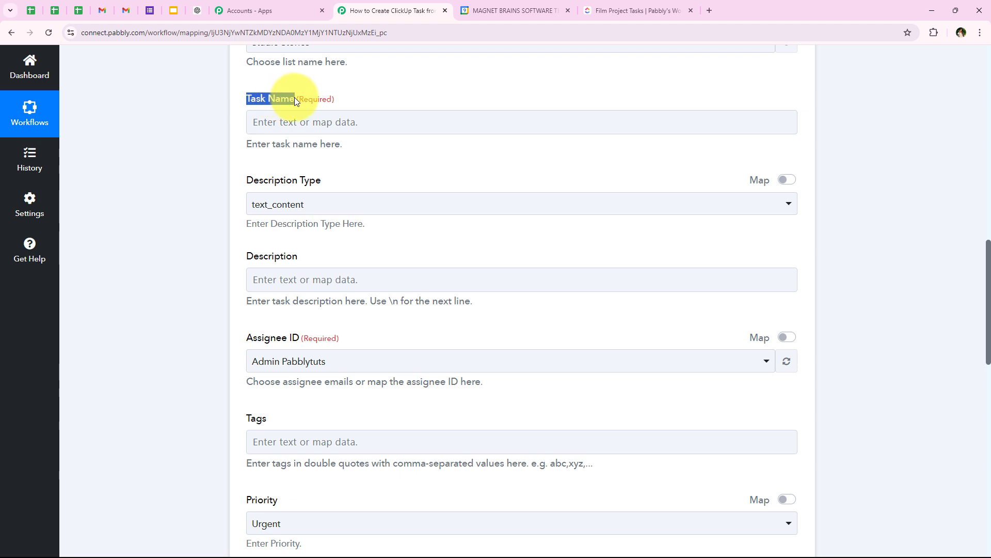
{"action": "left_click", "coordinate": [168, 179]}
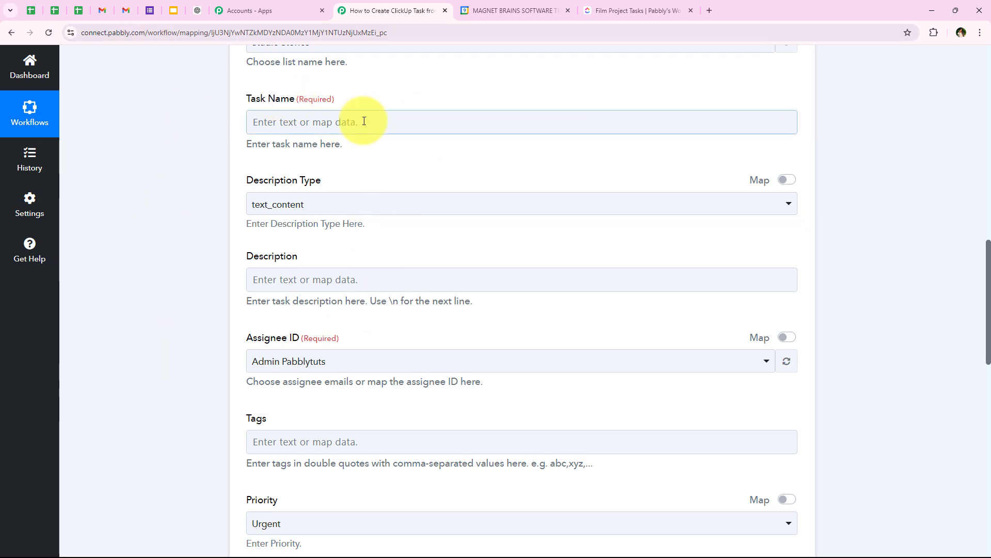
{"action": "left_click", "coordinate": [273, 130]}
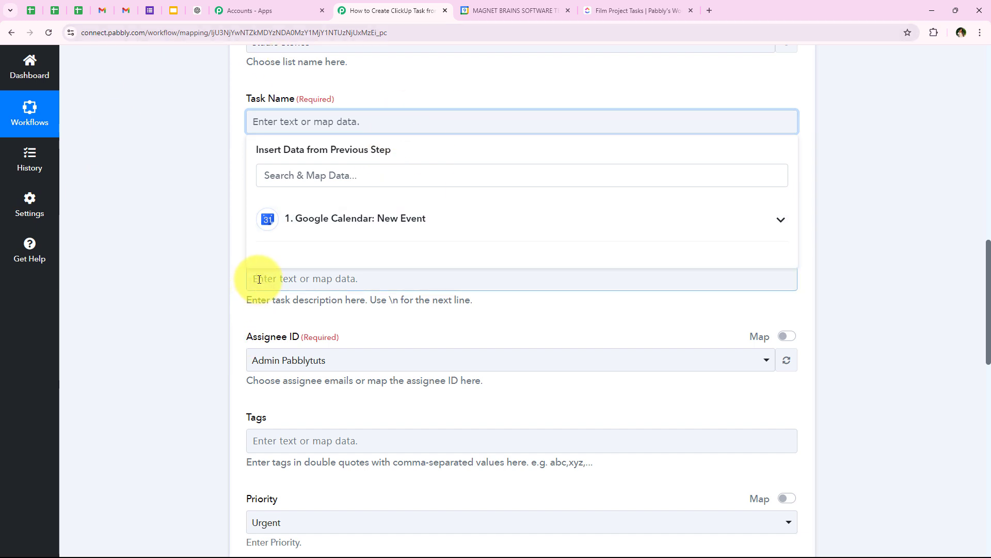
{"action": "left_click", "coordinate": [287, 203]}
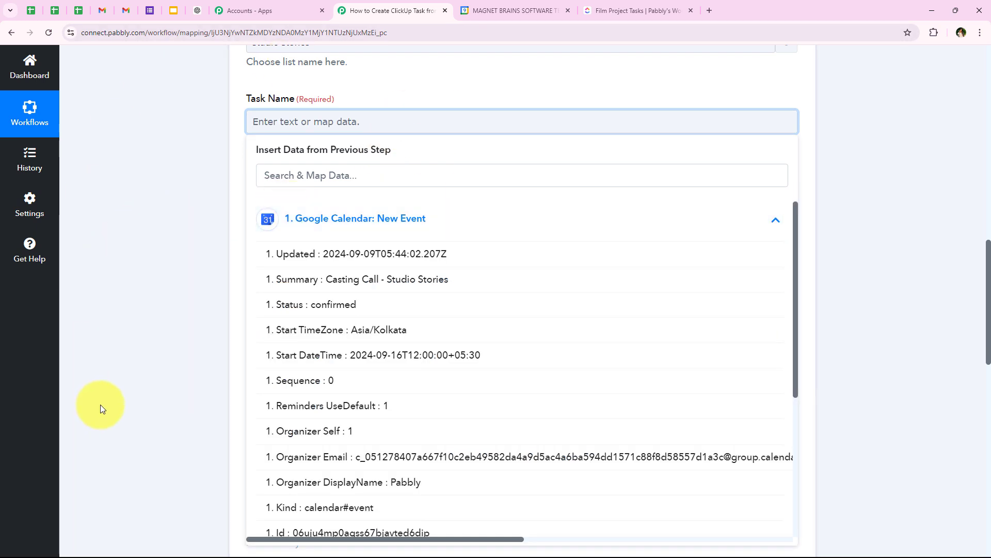
{"action": "left_click", "coordinate": [176, 246]}
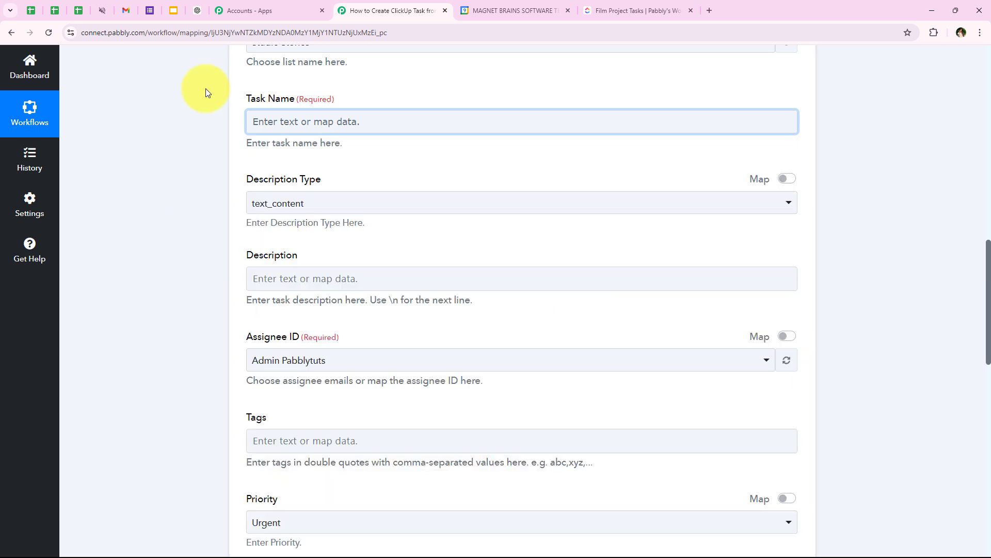
{"action": "scroll", "coordinate": [258, 221], "scroll_direction": "up", "scroll_amount": 1}
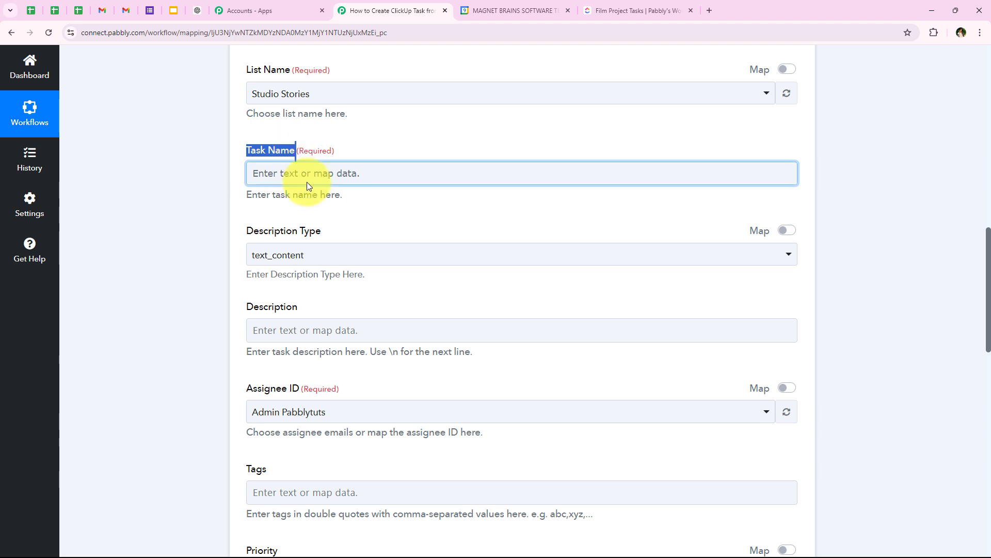
Map the Summary value from the Google Calendar New Event step into the task name.
{"action": "left_click", "coordinate": [305, 169]}
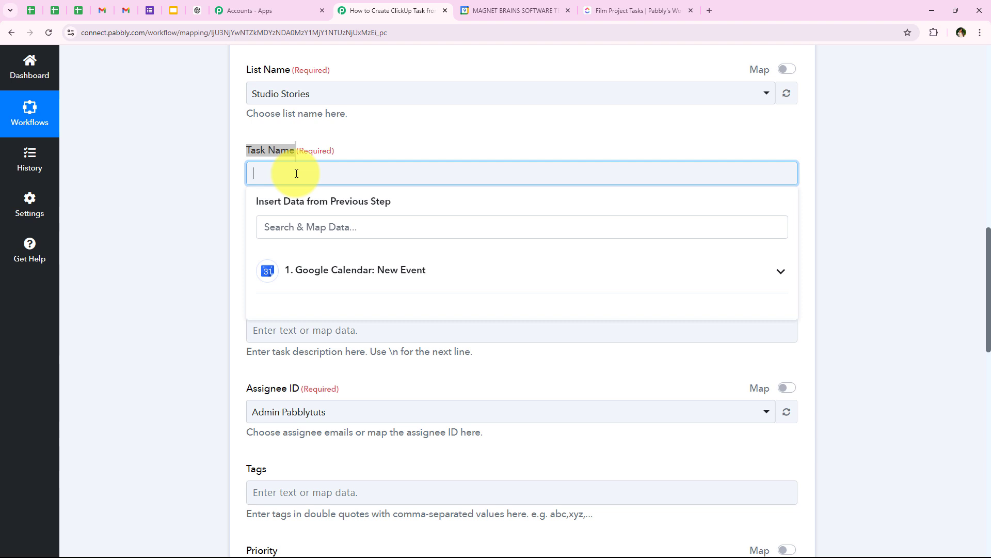
{"action": "left_click", "coordinate": [287, 225]}
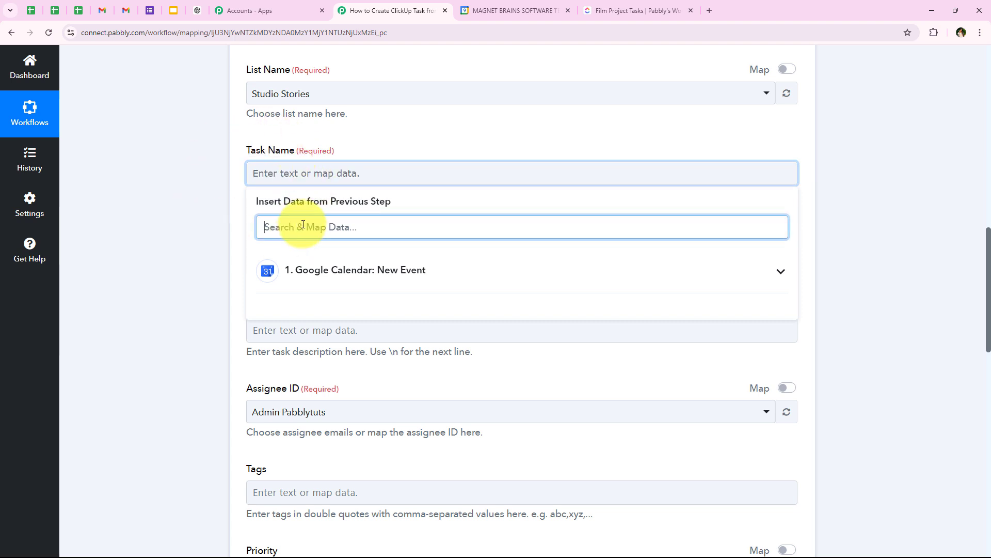
{"action": "left_click", "coordinate": [317, 264]}
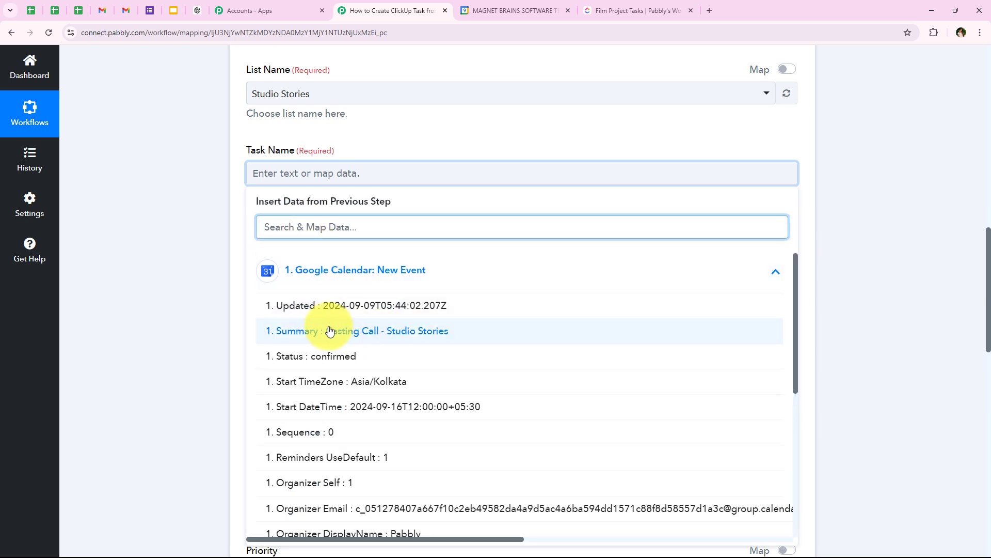
{"action": "left_click", "coordinate": [411, 330]}
{"action": "left_click", "coordinate": [172, 172]}
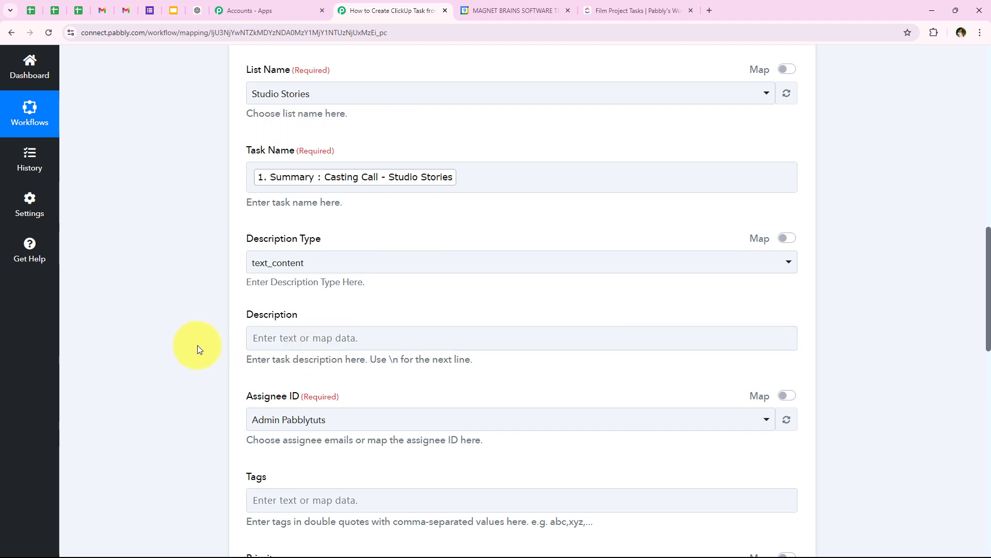
Set the task's description type to markdown_description.
{"action": "scroll", "coordinate": [207, 347], "scroll_direction": "down", "scroll_amount": 1}
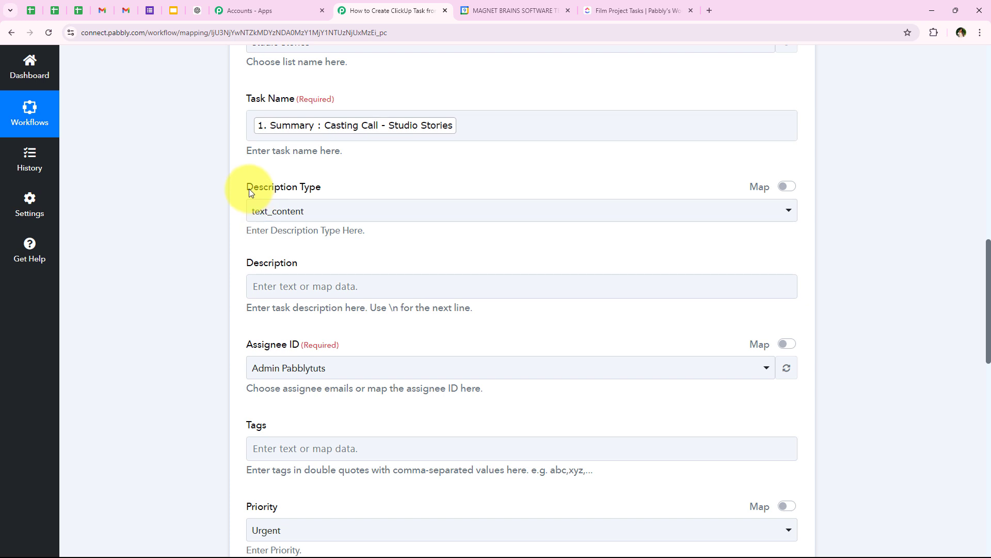
{"action": "left_click", "coordinate": [318, 209]}
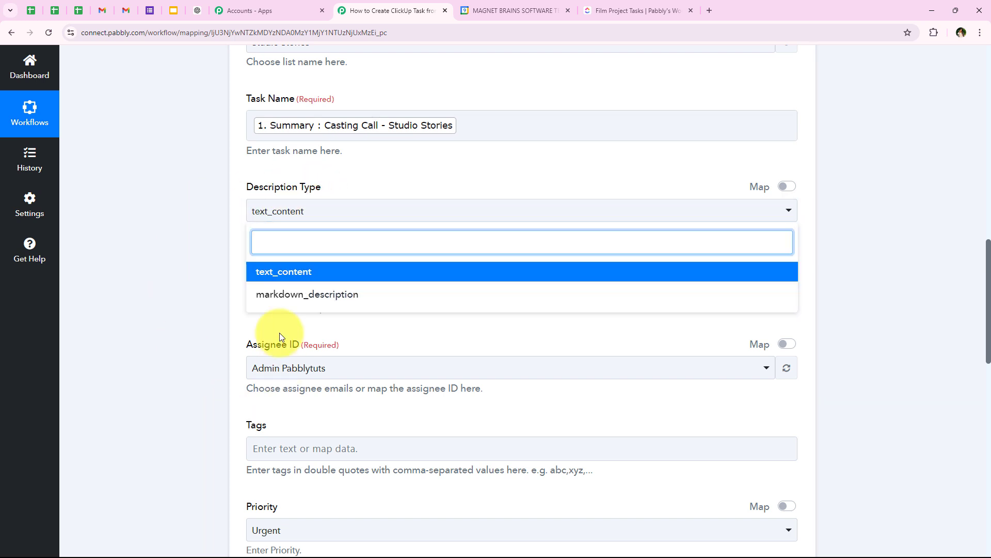
{"action": "left_click", "coordinate": [274, 297]}
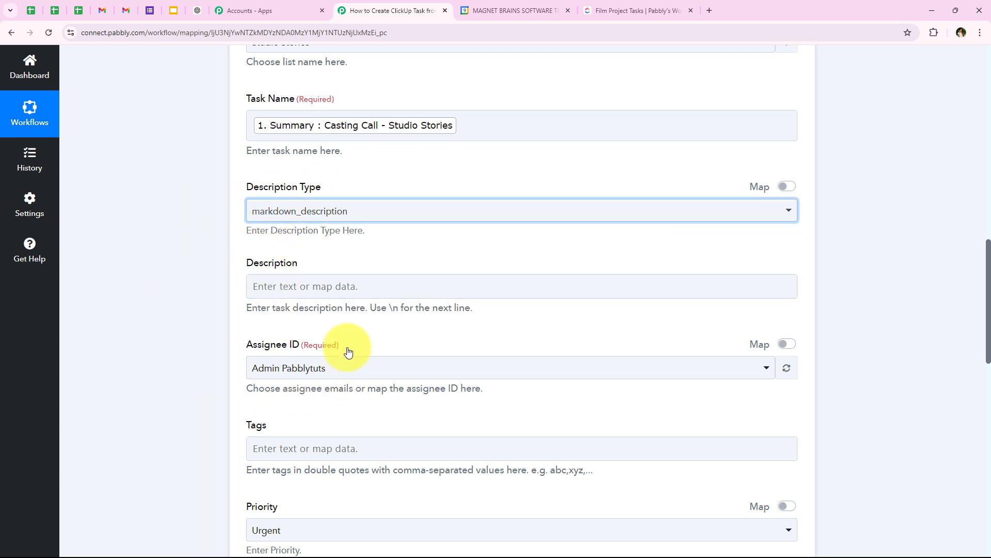
Search the Google Calendar event data for "des" and map its Description value into the task description.
{"action": "left_click_drag", "start_coordinate": [245, 263], "coordinate": [307, 264]}
{"action": "left_click", "coordinate": [289, 316]}
{"action": "scroll", "coordinate": [290, 317], "scroll_direction": "down", "scroll_amount": 1}
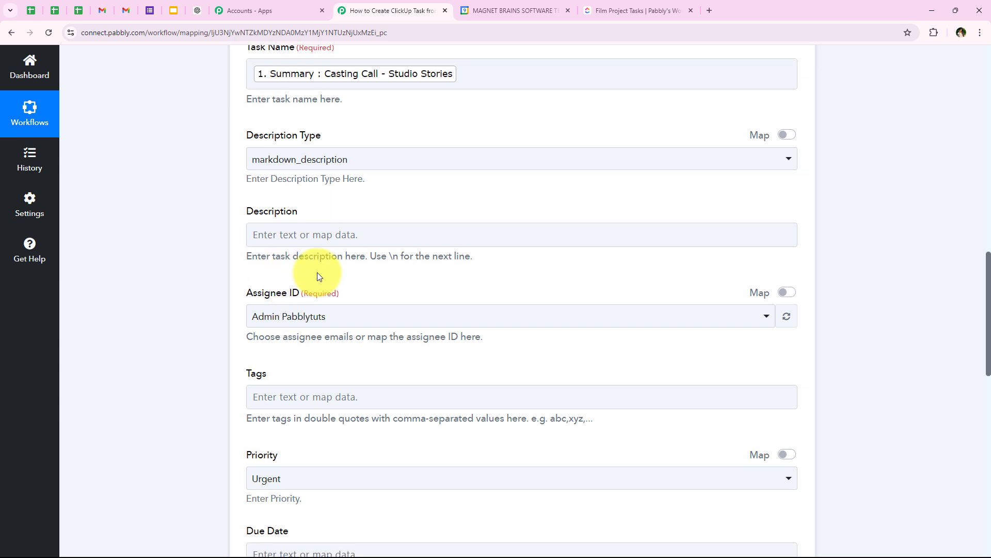
{"action": "left_click", "coordinate": [326, 235]}
{"action": "left_click", "coordinate": [321, 335]}
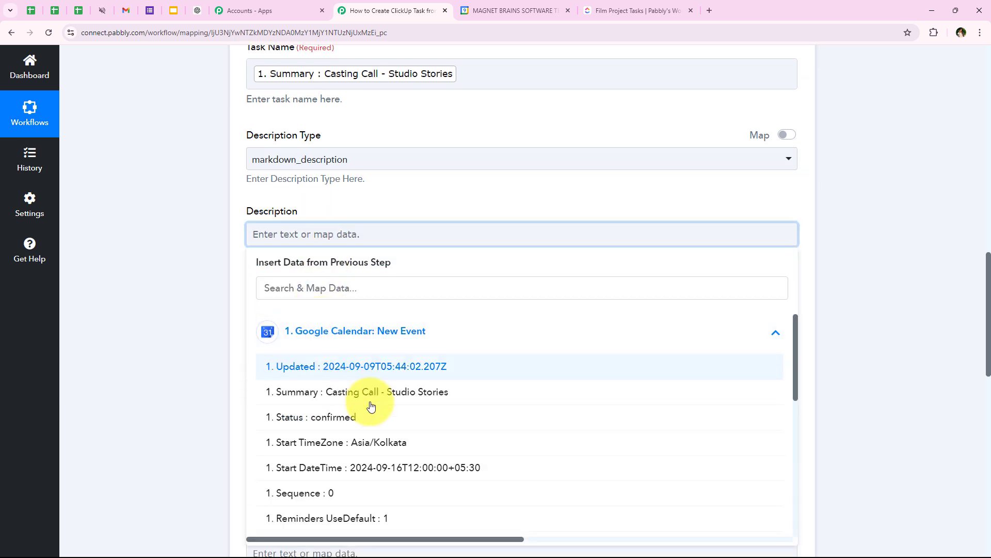
{"action": "left_click", "coordinate": [323, 290]}
{"action": "type", "text": "des"}
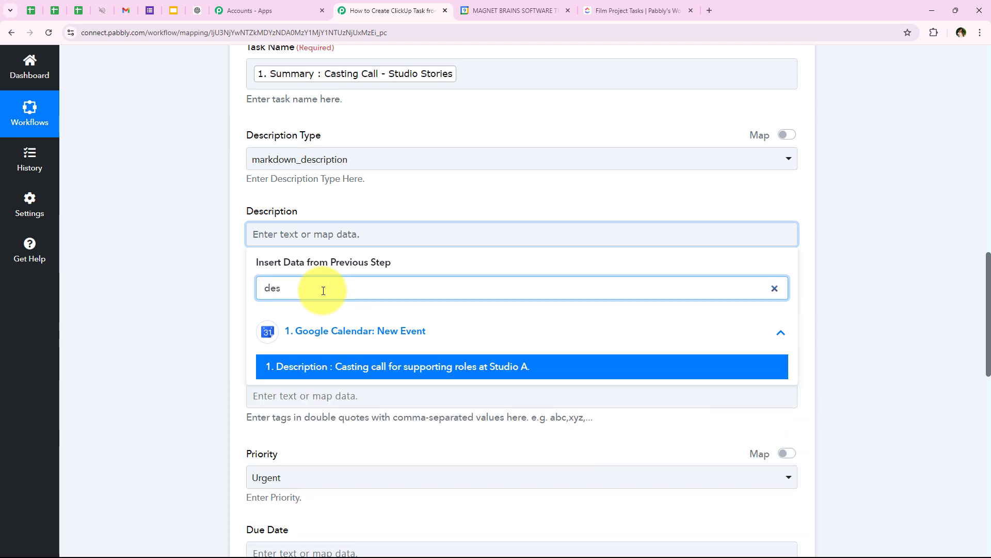
{"action": "key", "text": "Return"}
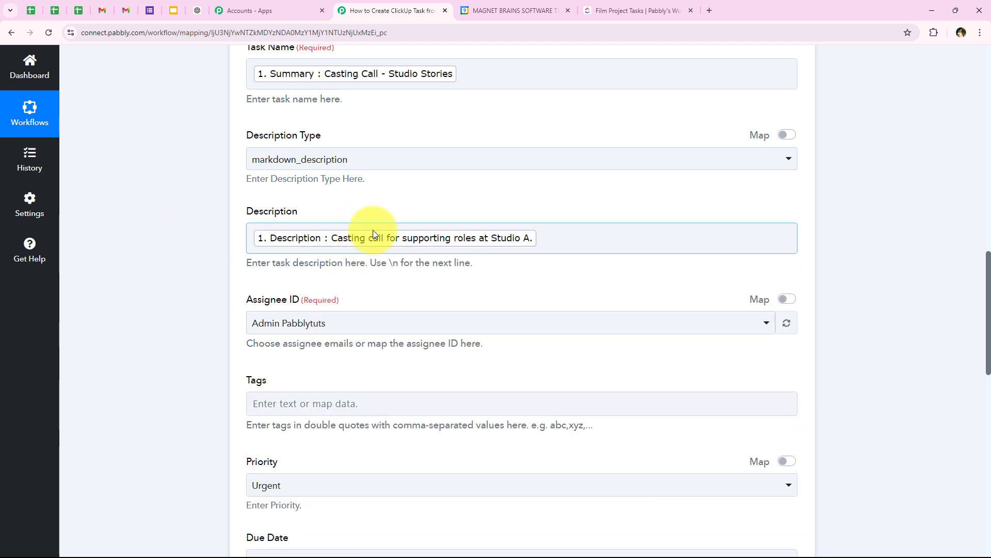
{"action": "left_click", "coordinate": [159, 255]}
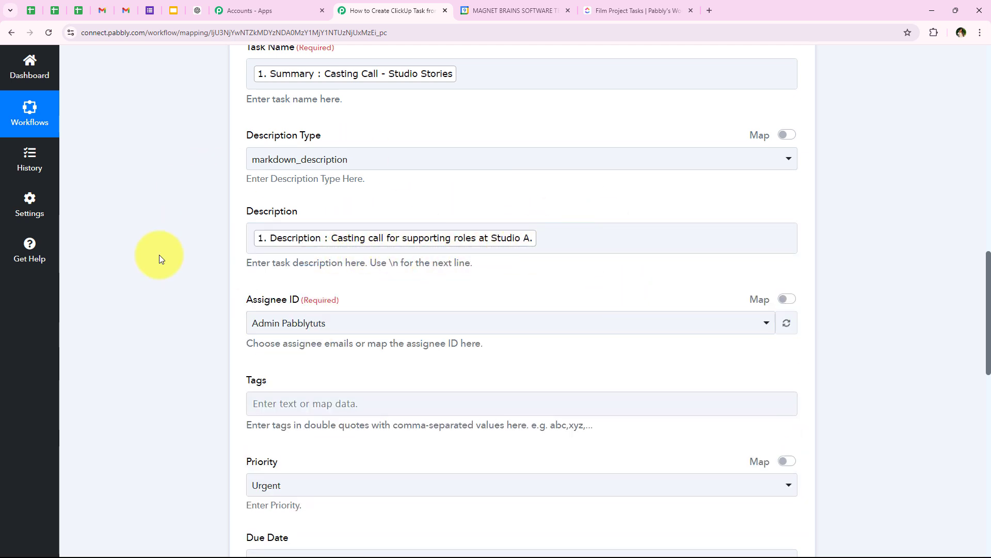
Set the task's assignee to Demo User.
{"action": "scroll", "coordinate": [253, 382], "scroll_direction": "down", "scroll_amount": 2}
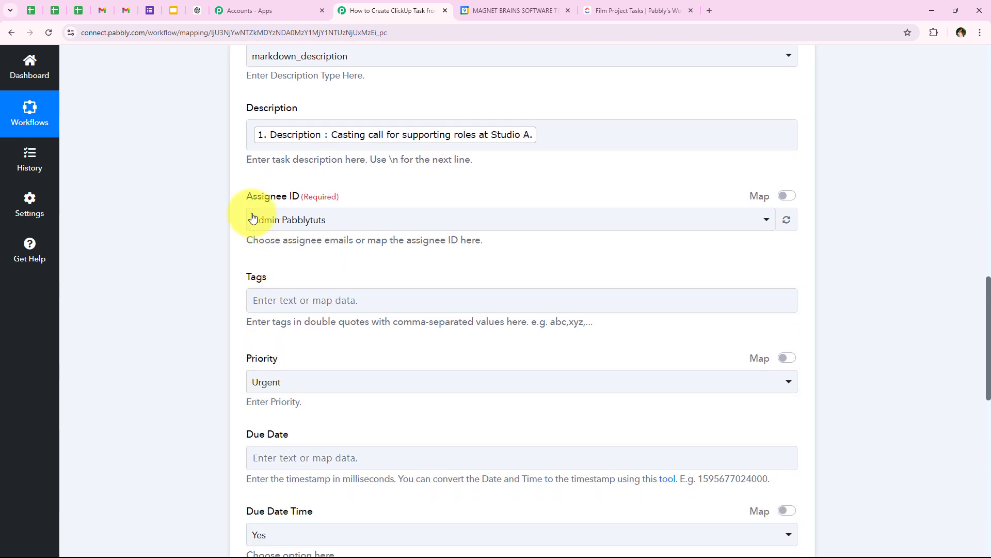
{"action": "left_click", "coordinate": [284, 221]}
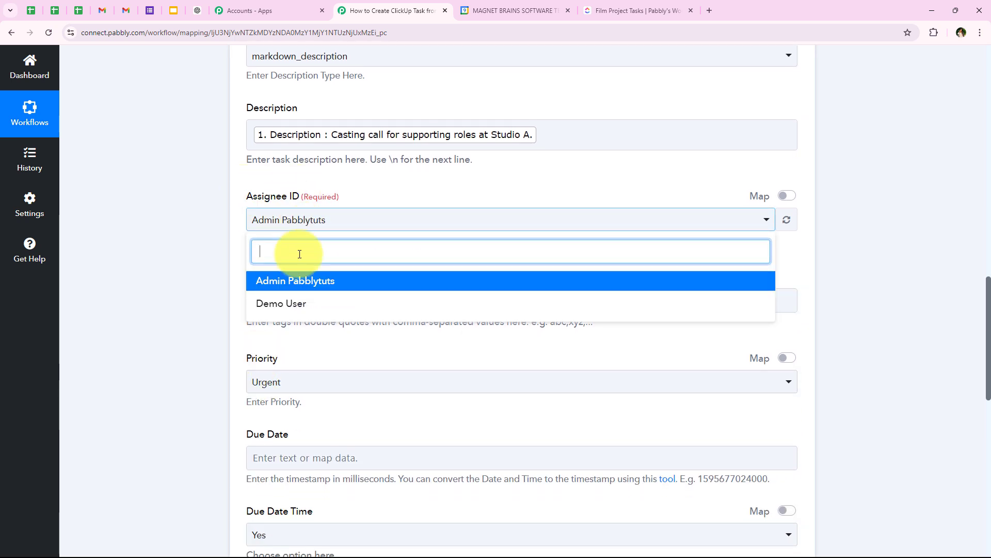
{"action": "left_click", "coordinate": [259, 302]}
{"action": "scroll", "coordinate": [120, 352], "scroll_direction": "down", "scroll_amount": 2}
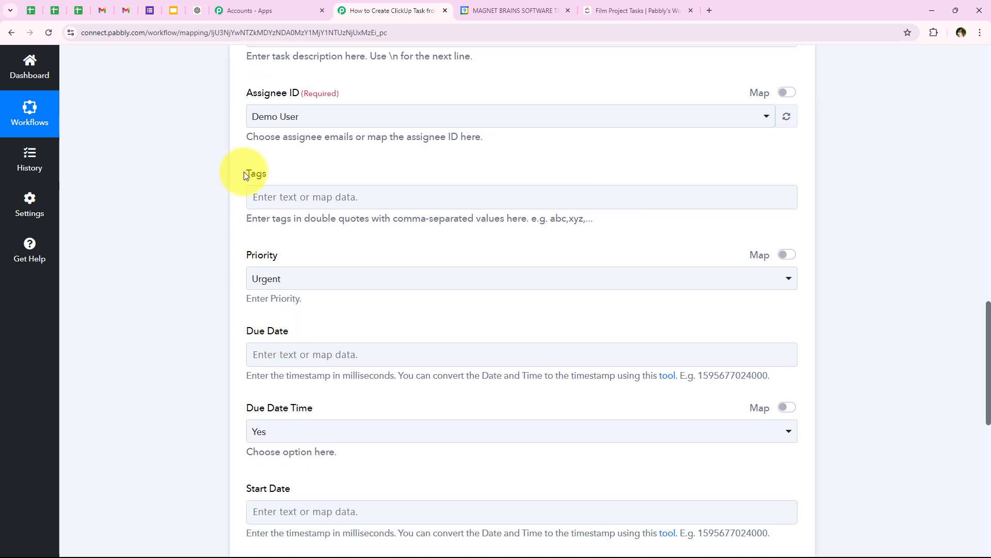
{"action": "left_click", "coordinate": [286, 171]}
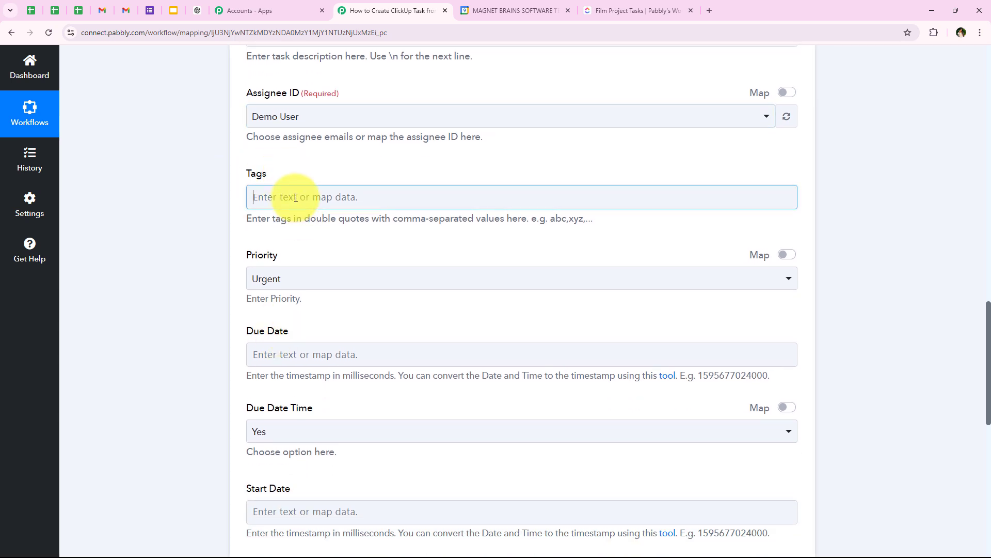
{"action": "left_click", "coordinate": [287, 196]}
{"action": "left_click", "coordinate": [221, 210]}
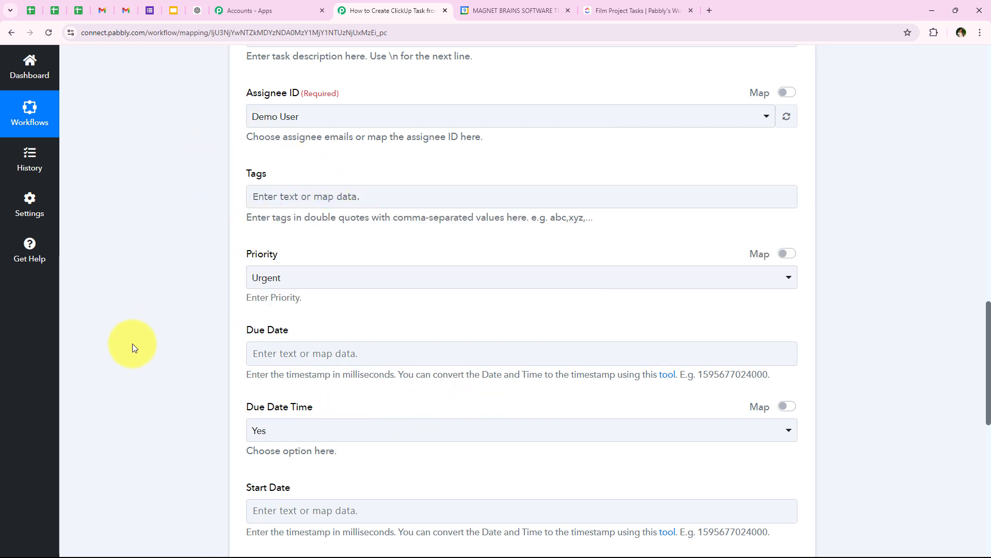
Set the ClickUp task's priority to High.
{"action": "scroll", "coordinate": [132, 346], "scroll_direction": "up", "scroll_amount": 1}
{"action": "scroll", "coordinate": [133, 346], "scroll_direction": "down", "scroll_amount": 3}
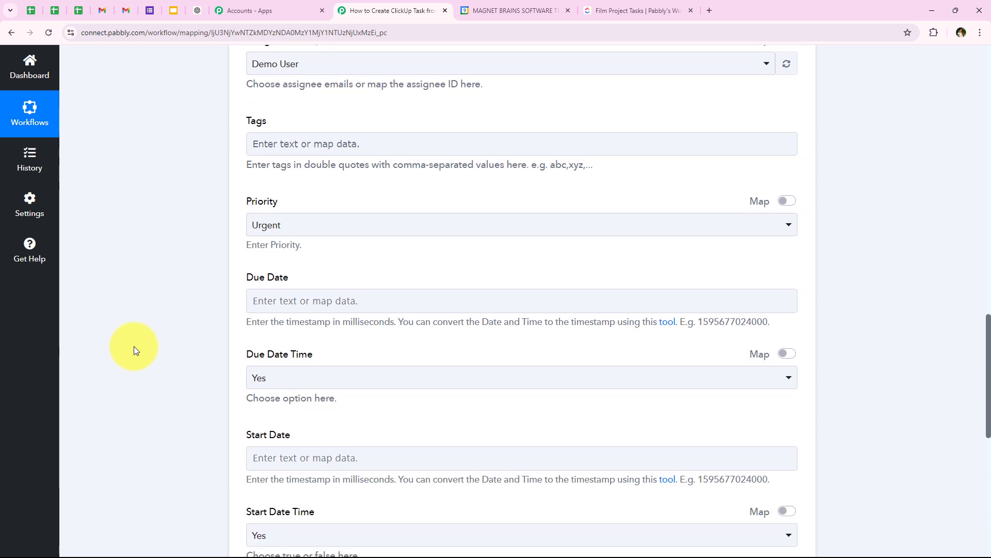
{"action": "left_click", "coordinate": [313, 174]}
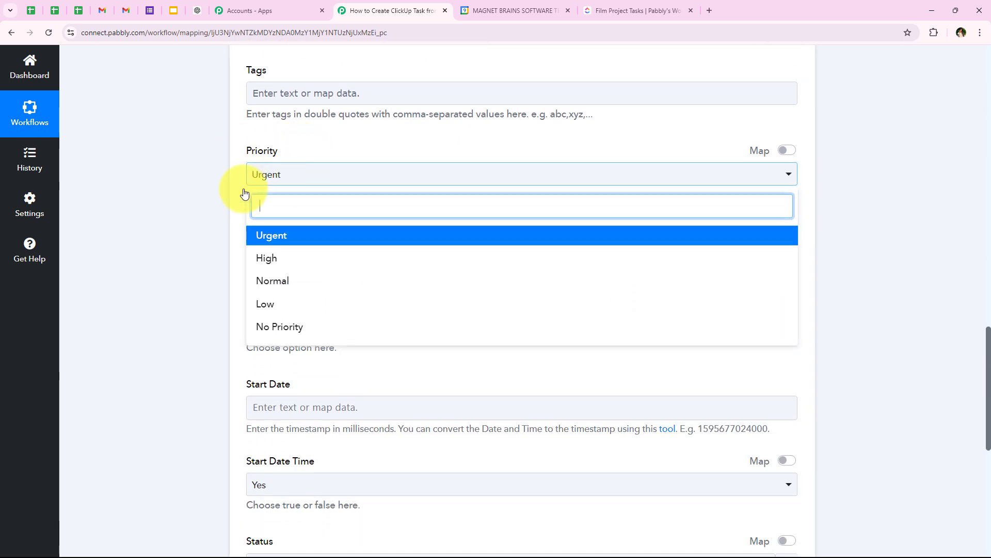
{"action": "left_click", "coordinate": [319, 257]}
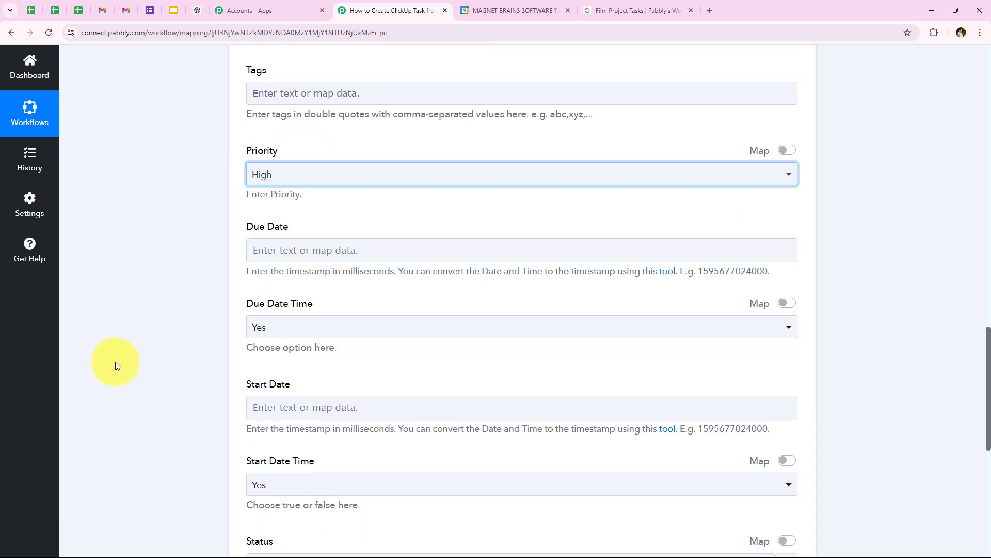
Search the event data for "time" as a Due Date source and examine the date format that field requires.
{"action": "left_click_drag", "start_coordinate": [250, 227], "coordinate": [305, 226]}
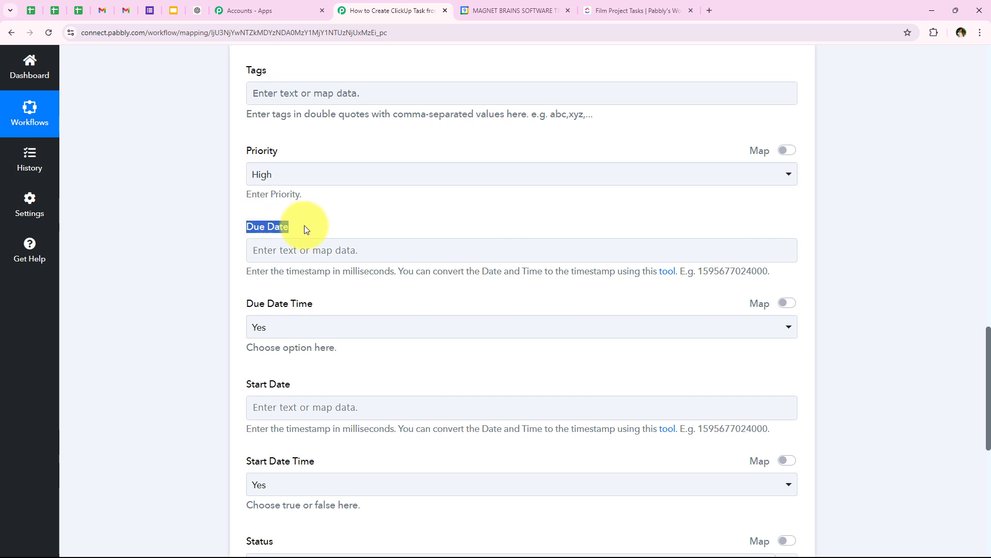
{"action": "left_click", "coordinate": [290, 253]}
{"action": "type", "text": "time"}
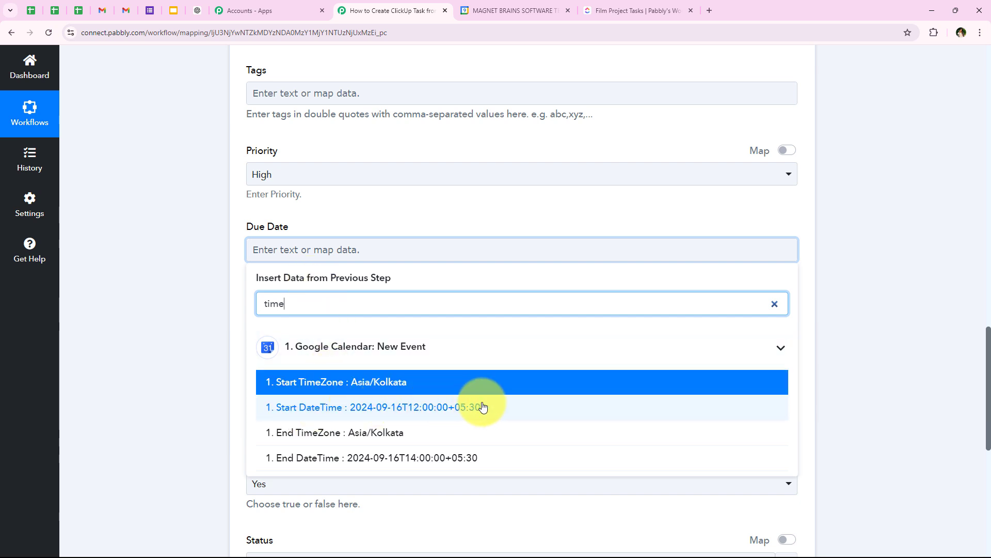
{"action": "left_click", "coordinate": [159, 261]}
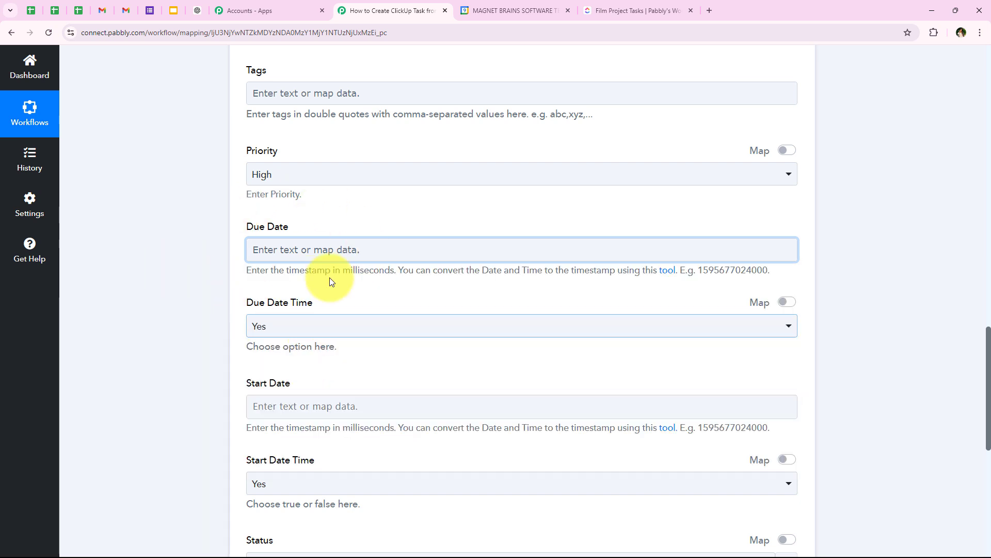
{"action": "left_click_drag", "start_coordinate": [245, 269], "coordinate": [345, 273]}
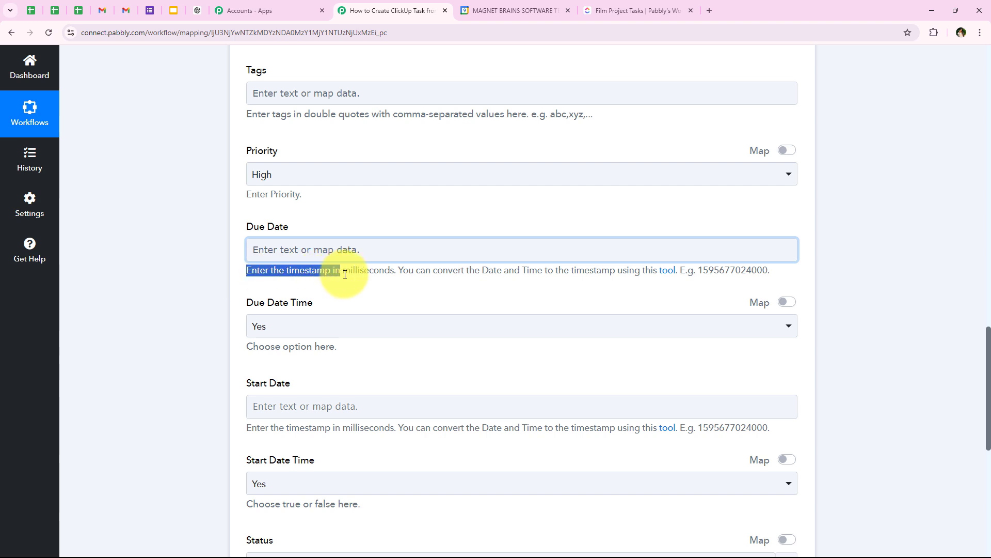
{"action": "left_click", "coordinate": [343, 250]}
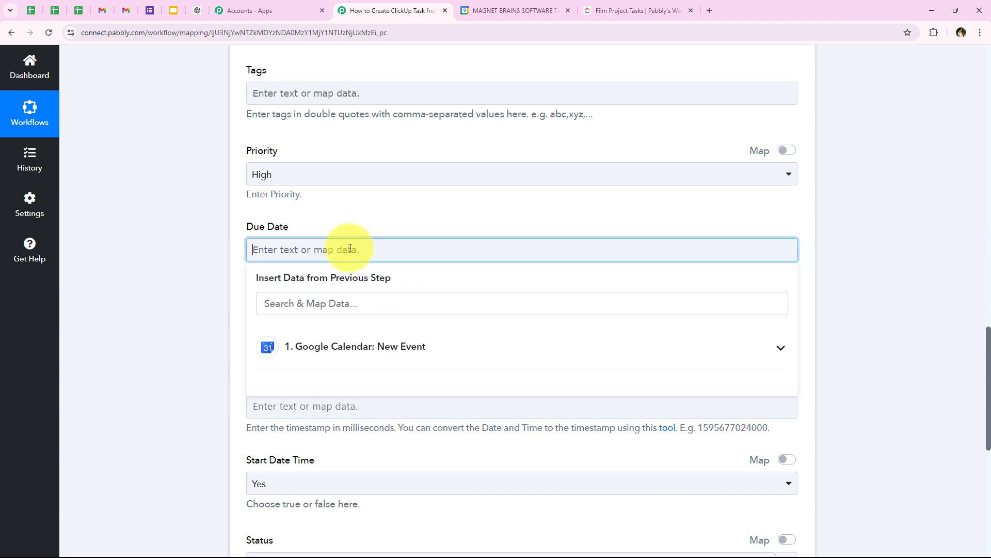
{"action": "left_click", "coordinate": [272, 217]}
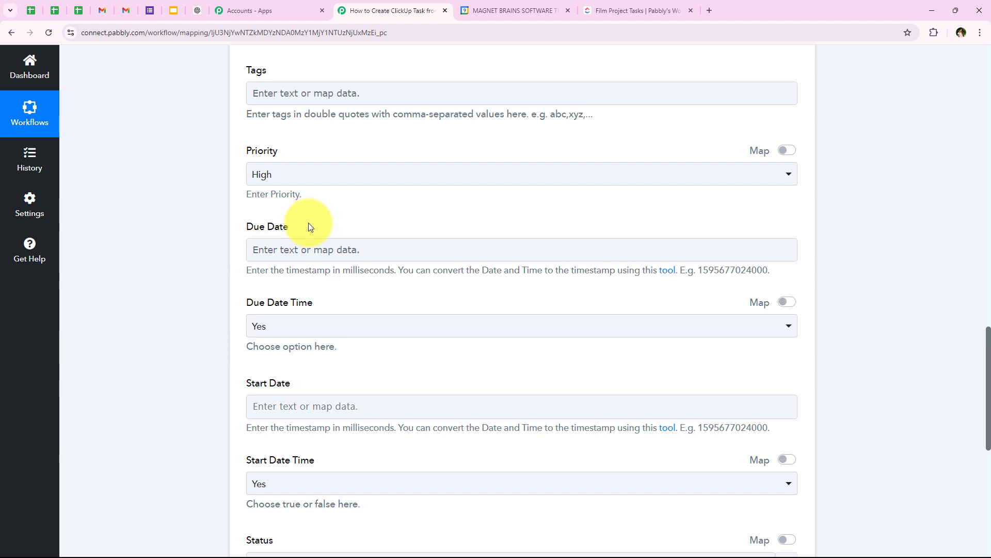
{"action": "left_click_drag", "start_coordinate": [342, 270], "coordinate": [392, 270]}
{"action": "left_click", "coordinate": [376, 250]}
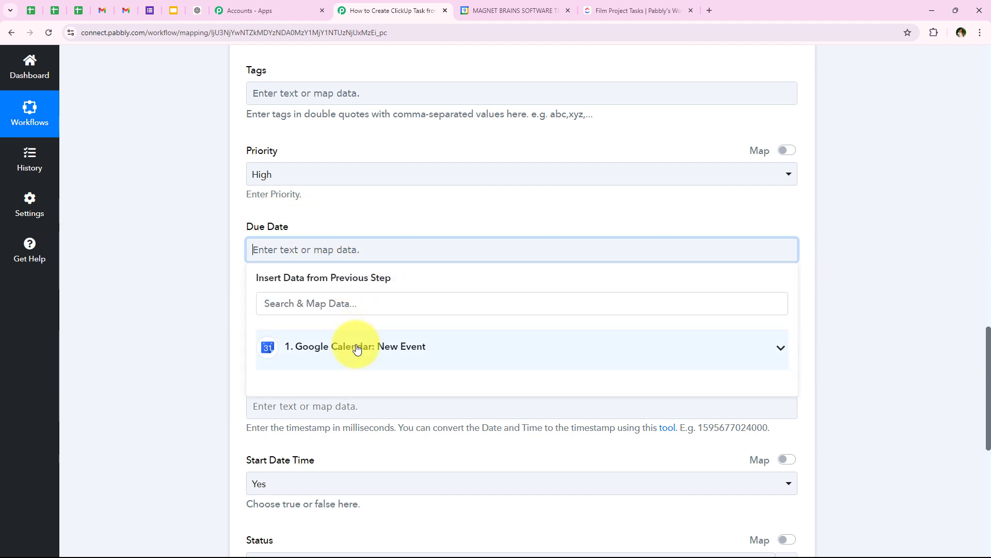
{"action": "left_click", "coordinate": [183, 343]}
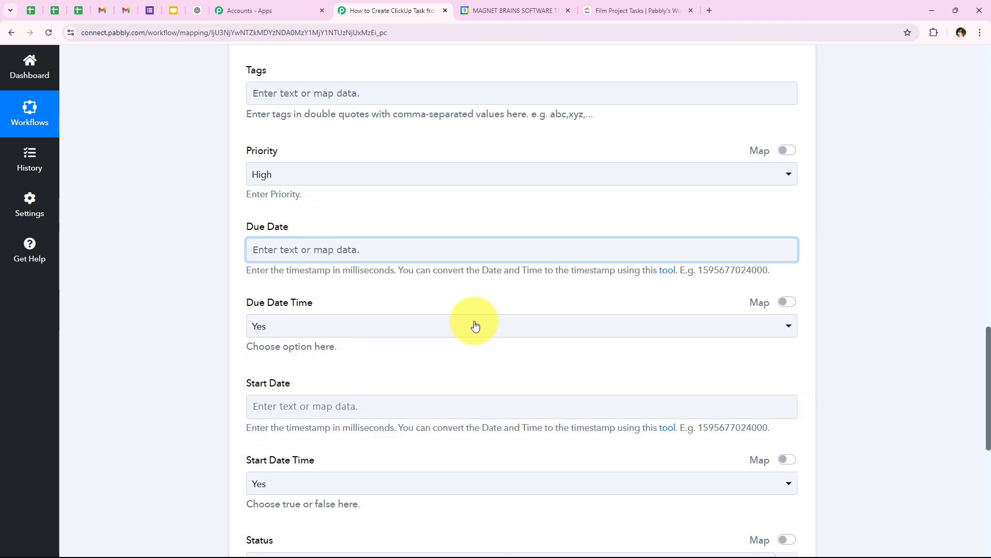
{"action": "left_click_drag", "start_coordinate": [483, 273], "coordinate": [552, 273]}
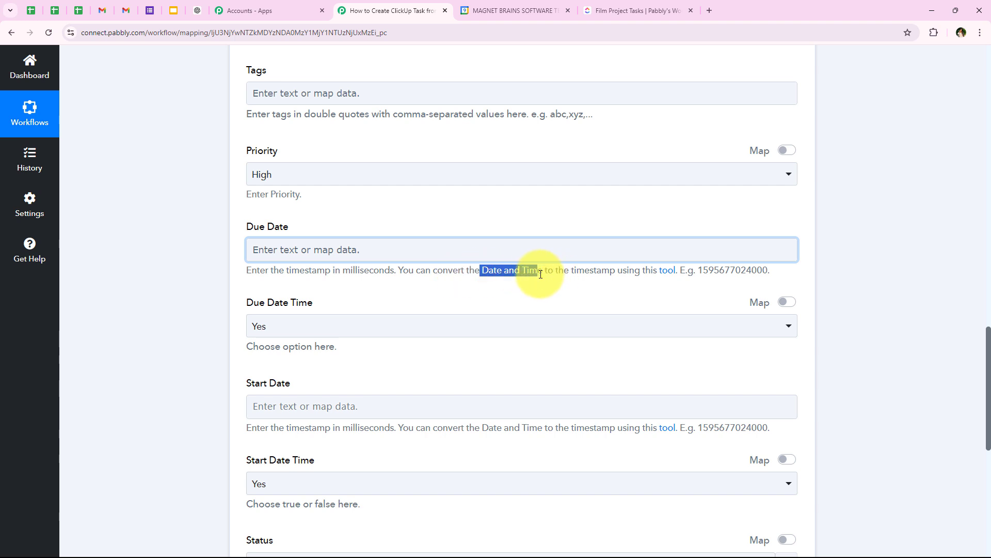
{"action": "left_click", "coordinate": [199, 246]}
Insert a Date/Time Formatter (Pabbly) action between the Google Calendar trigger and the ClickUp Create Task action.
{"action": "scroll", "coordinate": [196, 223], "scroll_direction": "up", "scroll_amount": 10}
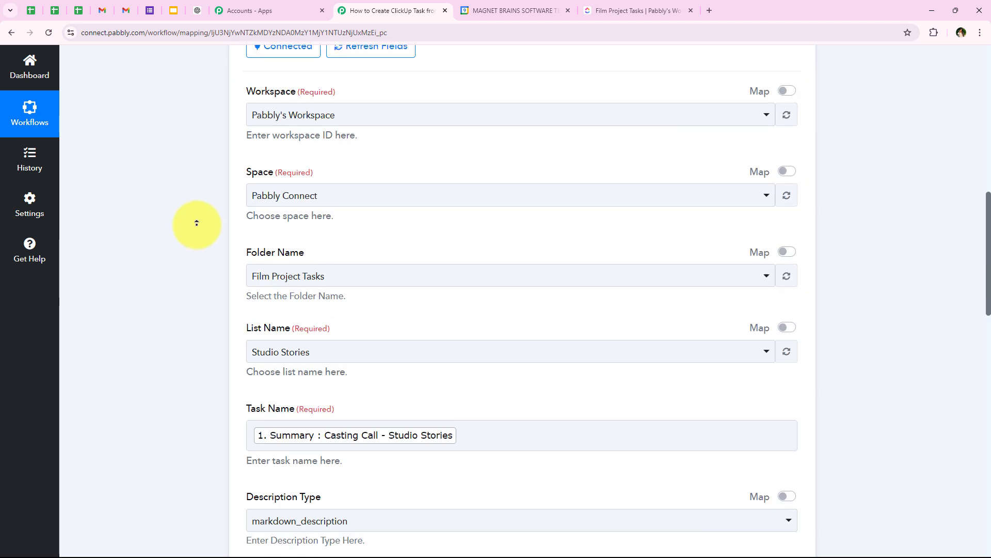
{"action": "scroll", "coordinate": [197, 223], "scroll_direction": "up", "scroll_amount": 8}
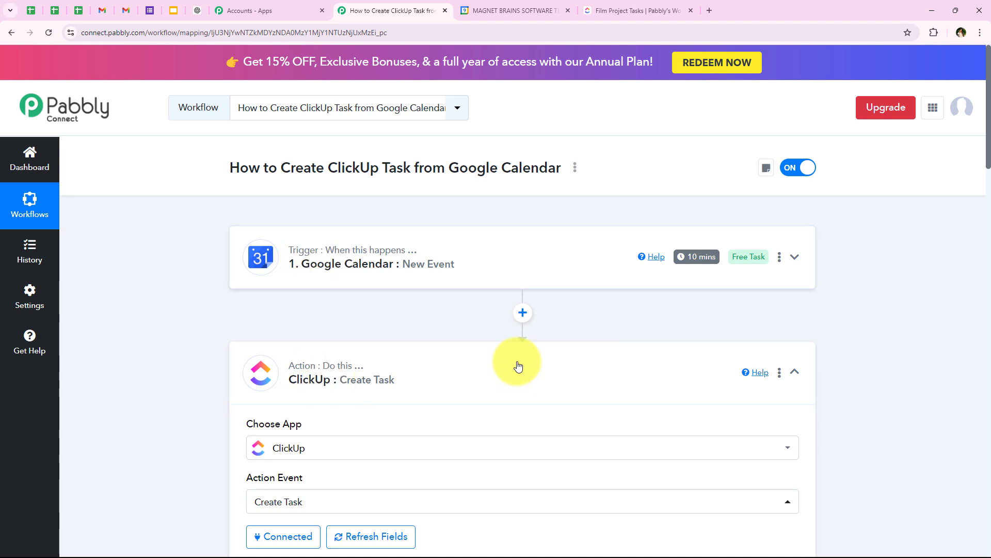
{"action": "left_click", "coordinate": [523, 313]}
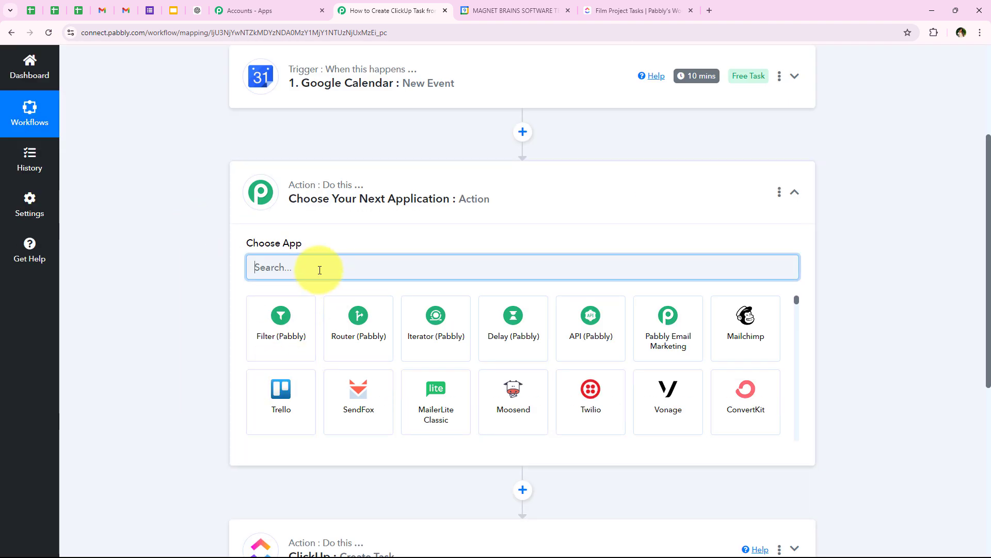
{"action": "type", "text": "Date"}
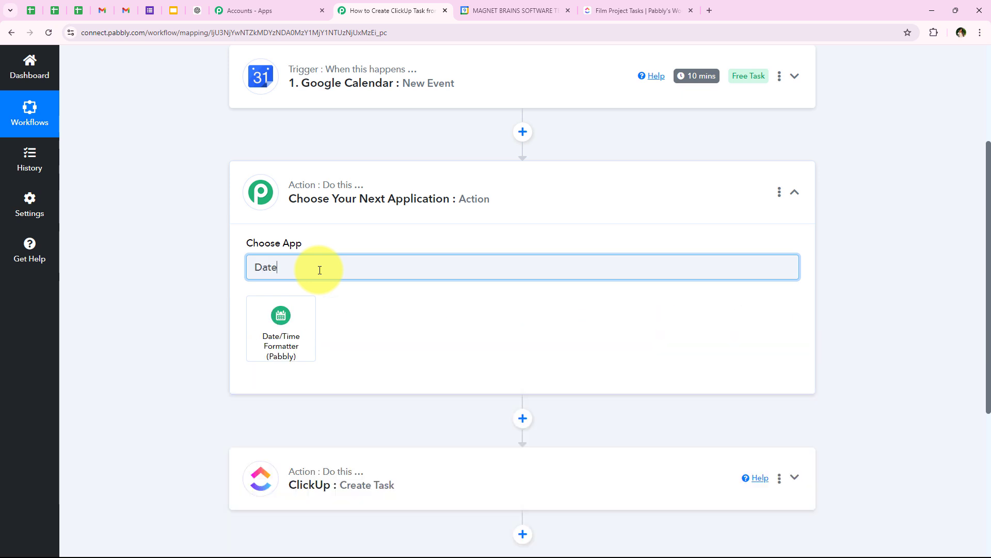
{"action": "key", "text": "BackSpace"}
{"action": "left_click", "coordinate": [281, 328]}
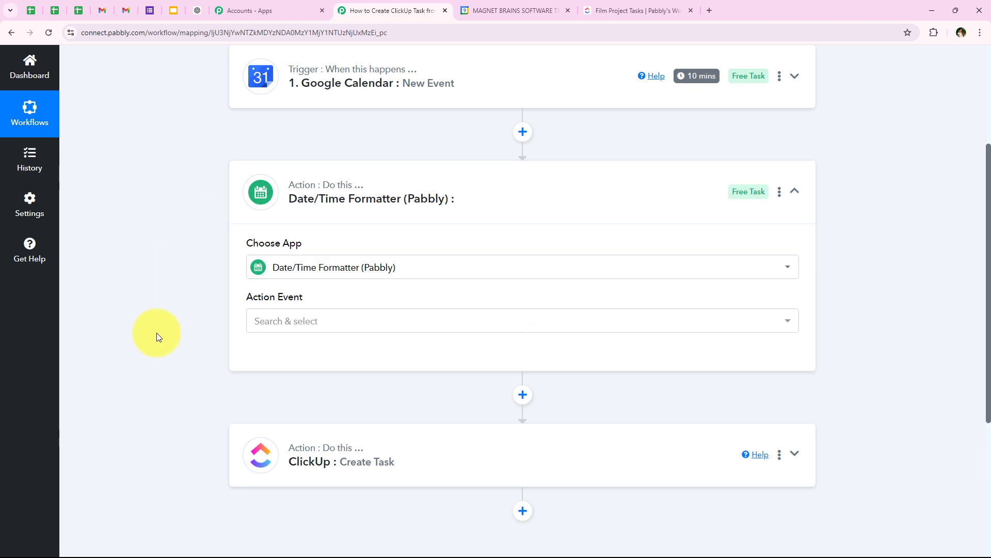
Set the Date/Time Formatter's action event to Format Date Only and connect it.
{"action": "left_click_drag", "start_coordinate": [245, 298], "coordinate": [305, 297]}
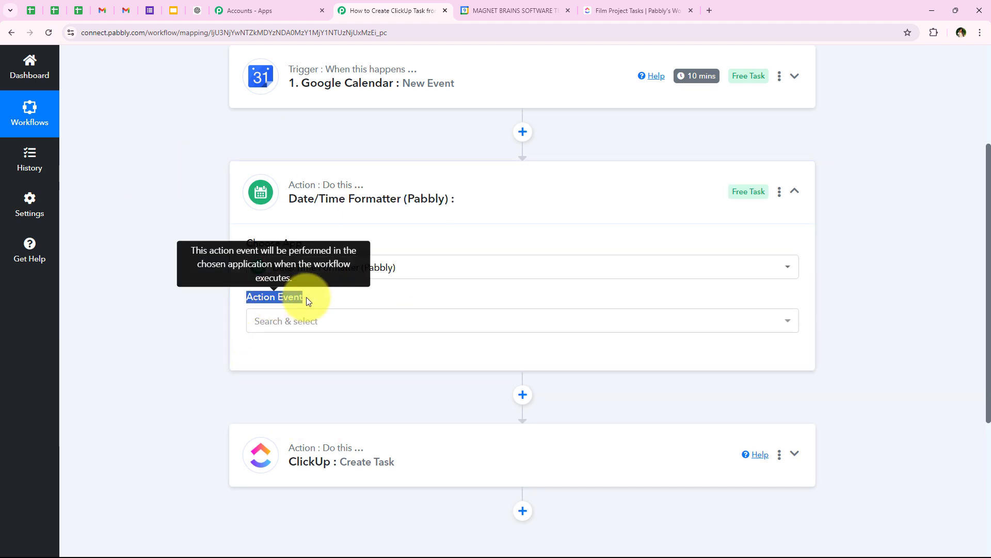
{"action": "left_click", "coordinate": [290, 320]}
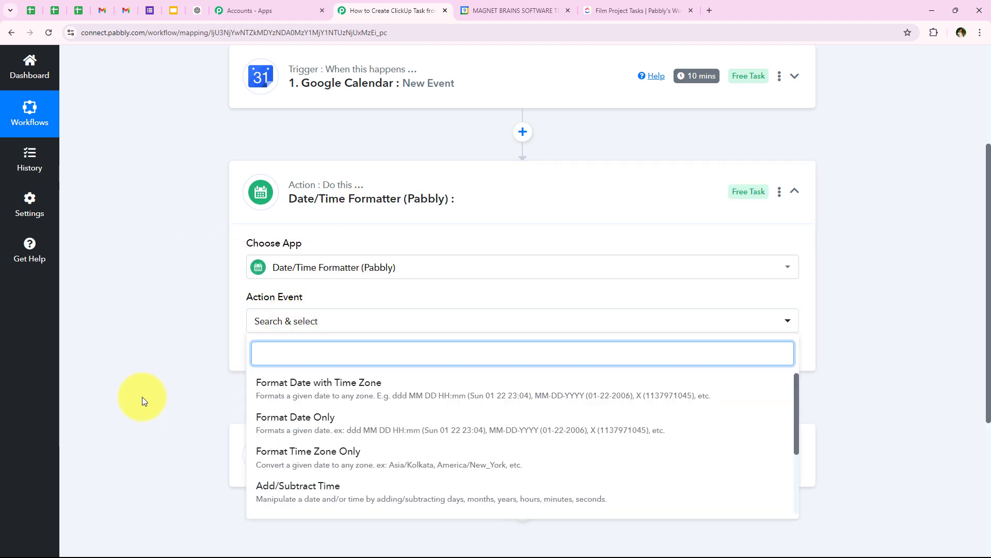
{"action": "scroll", "coordinate": [143, 397], "scroll_direction": "down", "scroll_amount": 1}
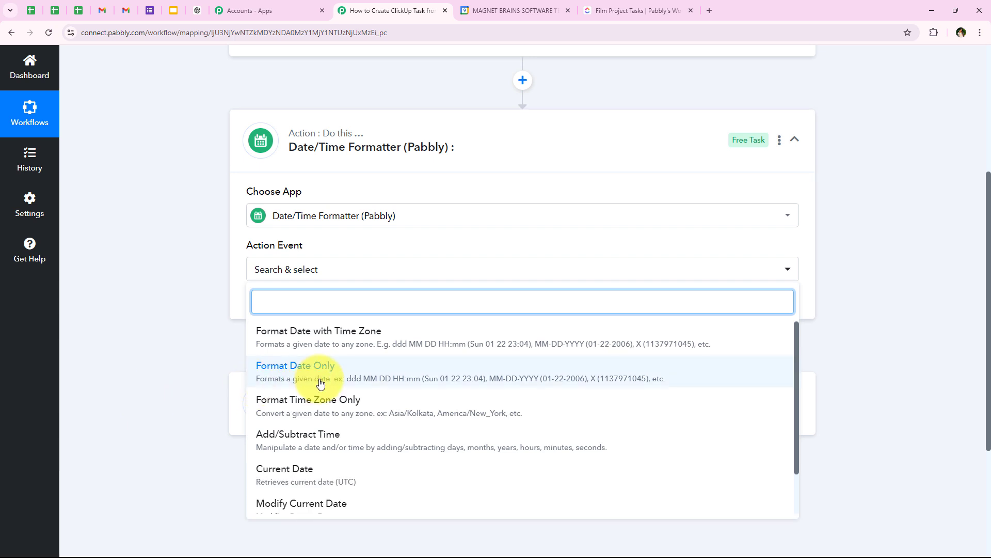
{"action": "left_click", "coordinate": [320, 383]}
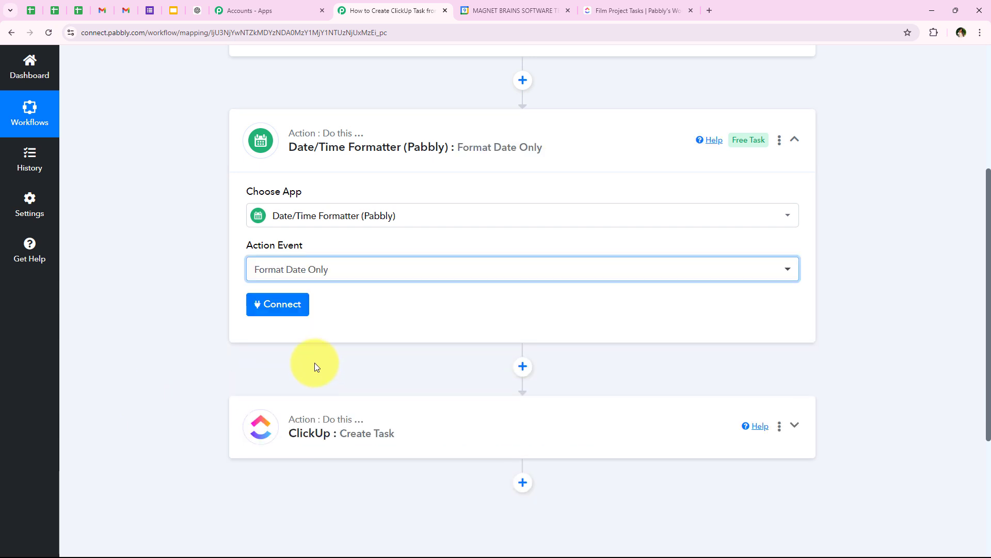
{"action": "left_click", "coordinate": [278, 303]}
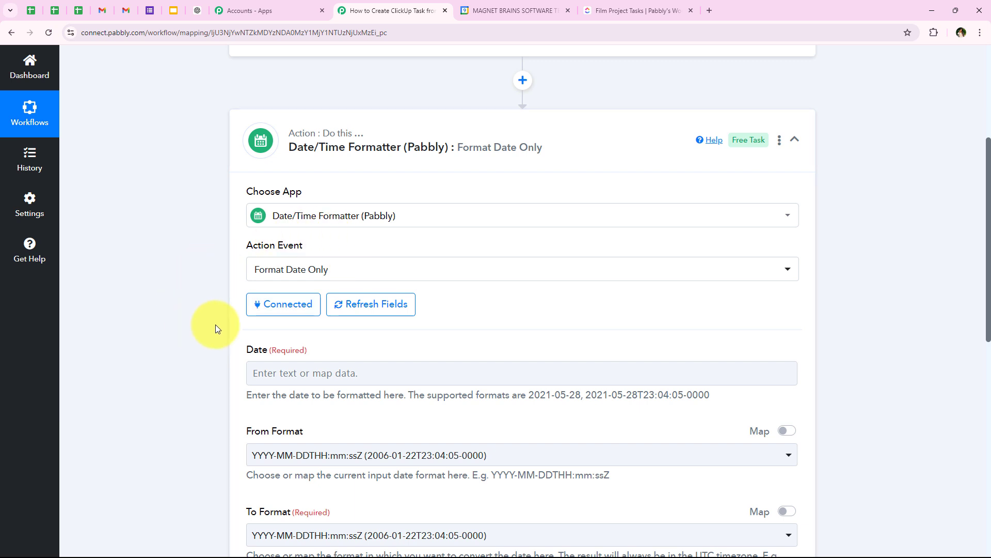
Map the Google Calendar event's Start DateTime into the formatter's date and set From Format to YYYY-MM-DDTHH:mm:ssZ.
{"action": "scroll", "coordinate": [83, 304], "scroll_direction": "down", "scroll_amount": 3}
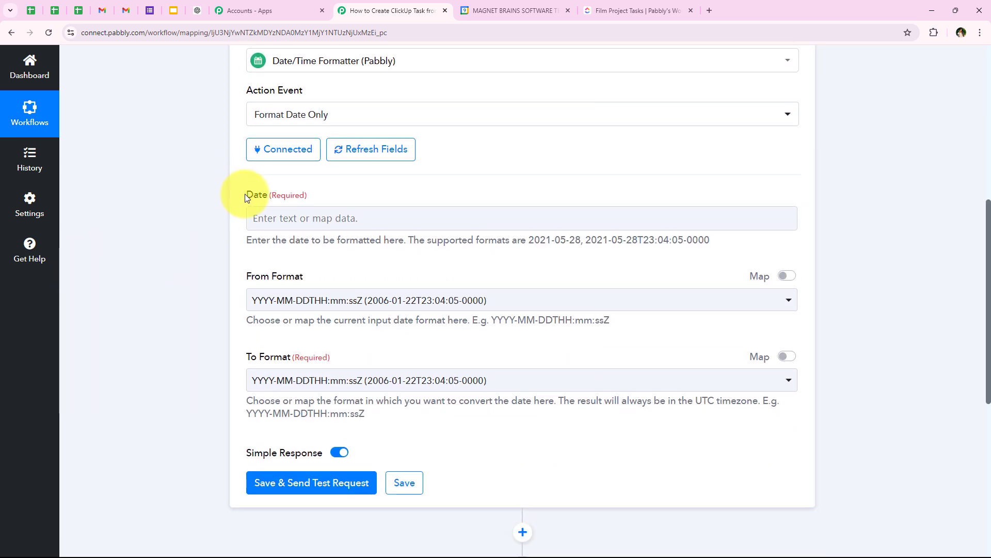
{"action": "left_click", "coordinate": [248, 221]}
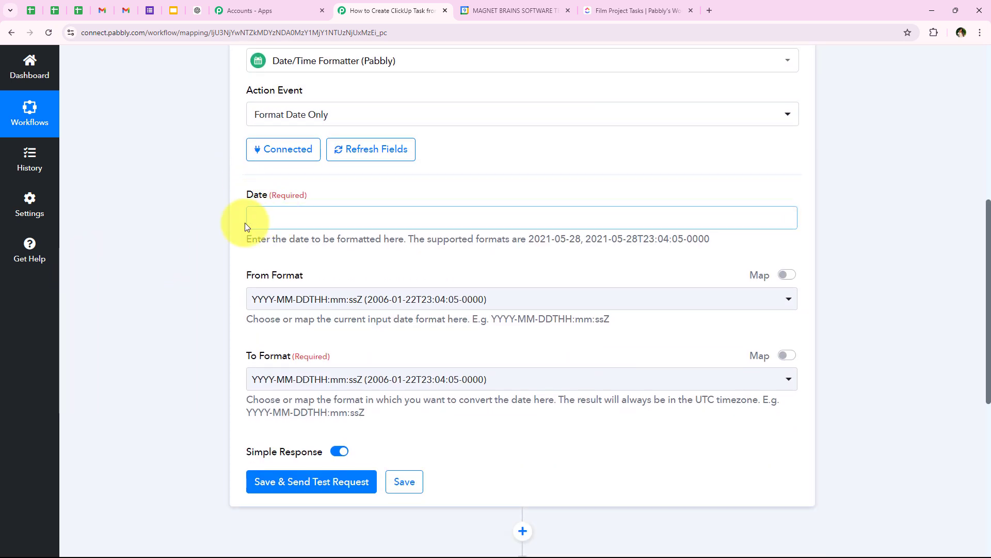
{"action": "left_click", "coordinate": [283, 268]}
{"action": "type", "text": "time"}
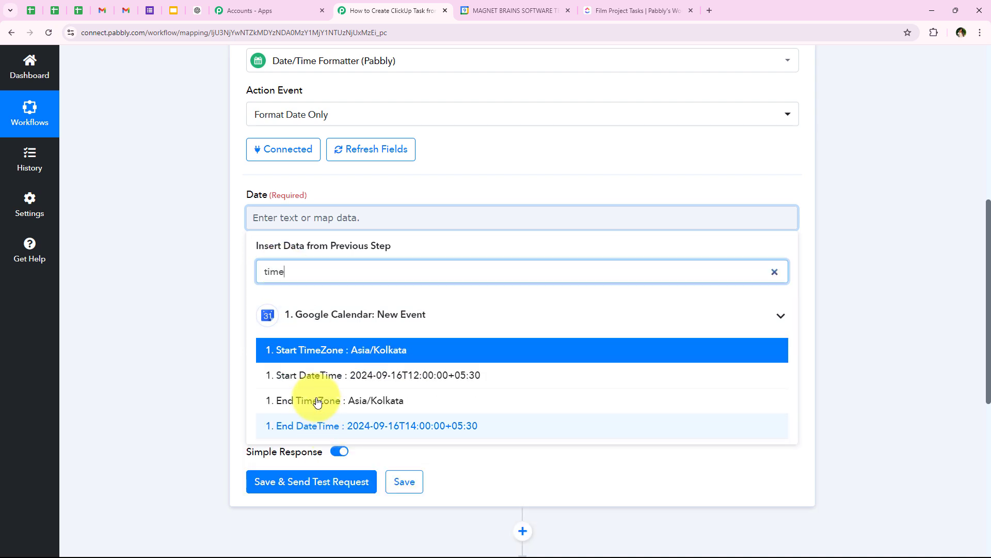
{"action": "left_click", "coordinate": [318, 376]}
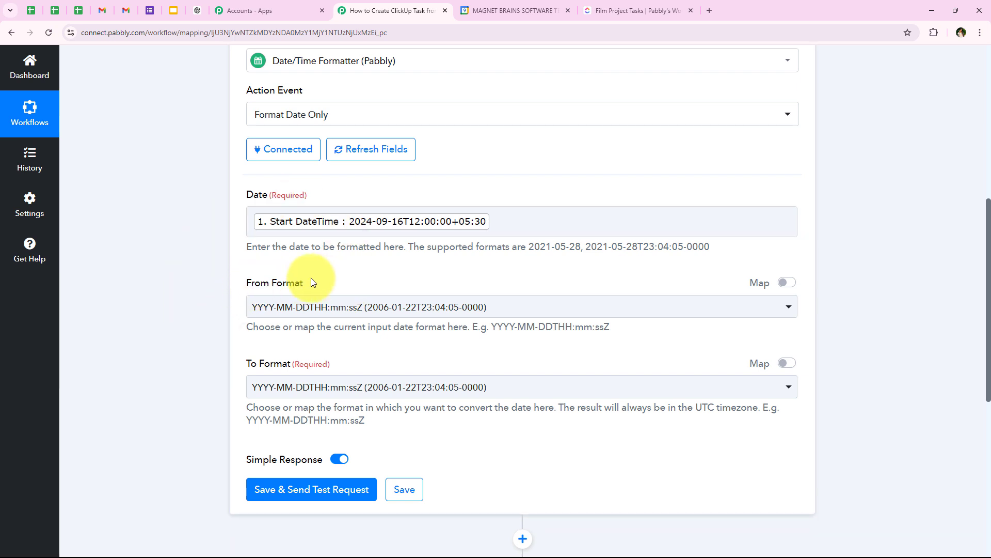
{"action": "left_click", "coordinate": [361, 308]}
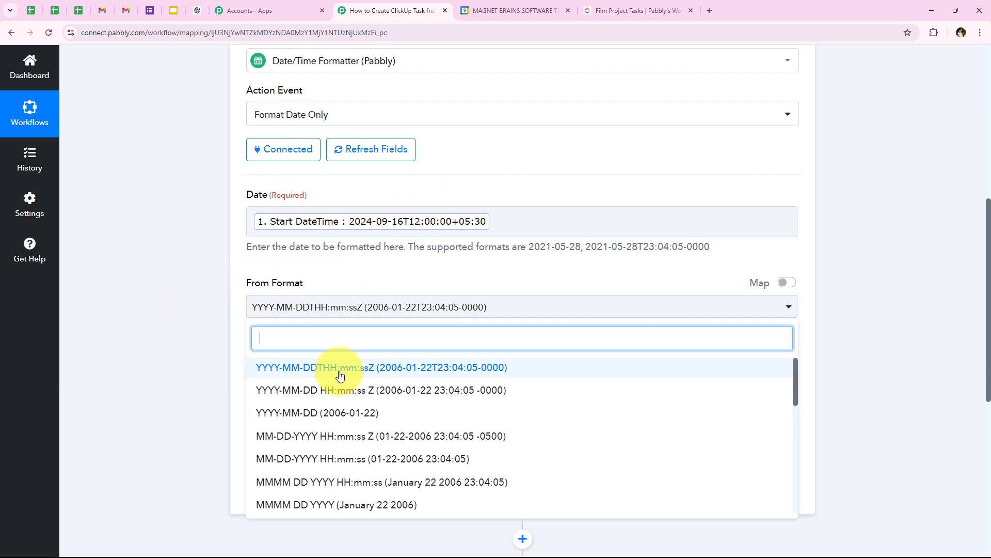
{"action": "left_click", "coordinate": [395, 370]}
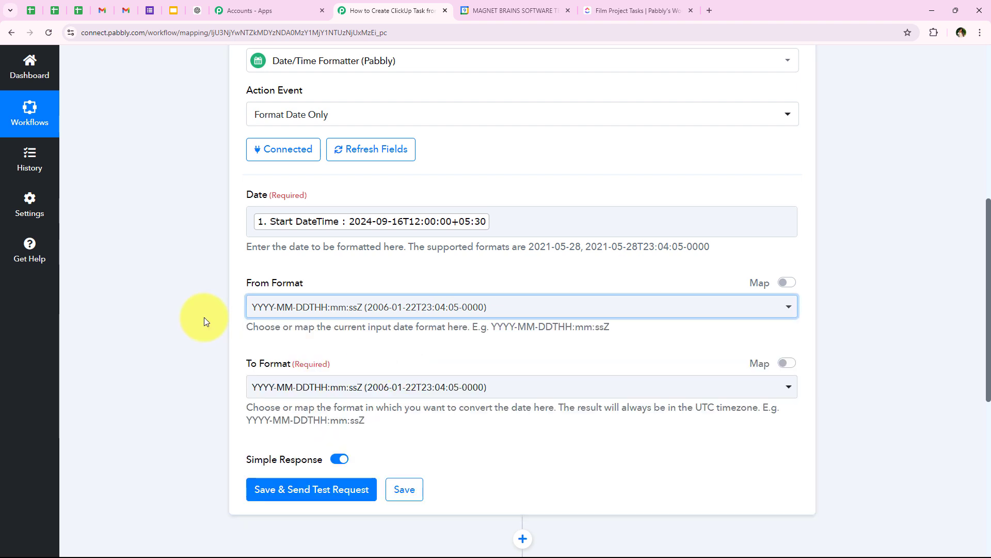
Set the formatter's To Format to Timestamp in Millisecond, then save the action and send a test request.
{"action": "scroll", "coordinate": [203, 317], "scroll_direction": "down", "scroll_amount": 2}
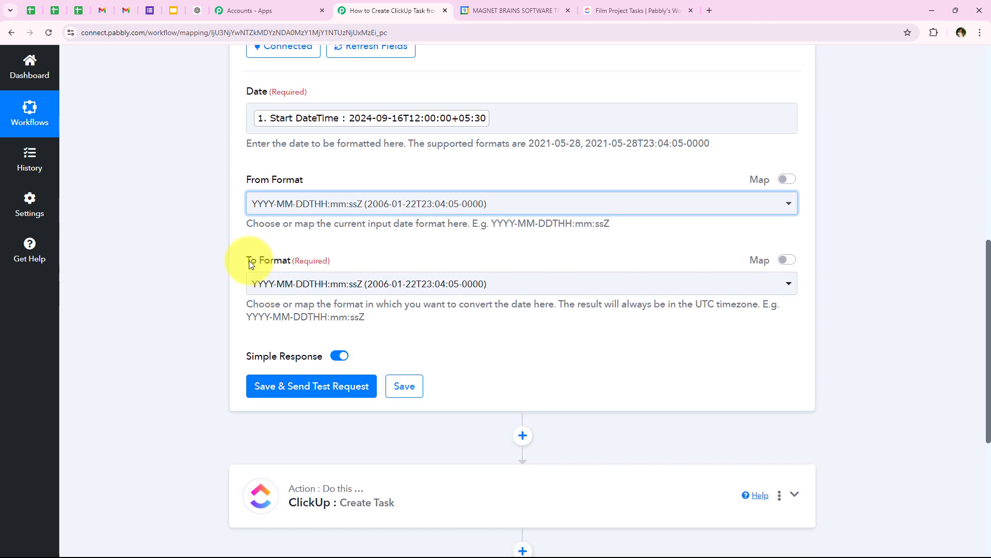
{"action": "left_click_drag", "start_coordinate": [249, 263], "coordinate": [288, 262]}
{"action": "left_click", "coordinate": [269, 284]}
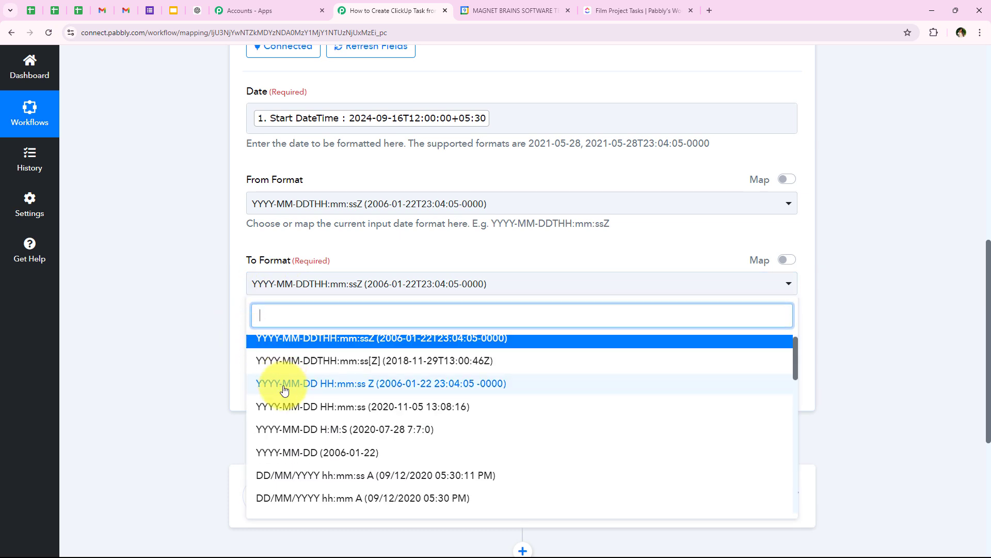
{"action": "scroll", "coordinate": [284, 389], "scroll_direction": "down", "scroll_amount": 10}
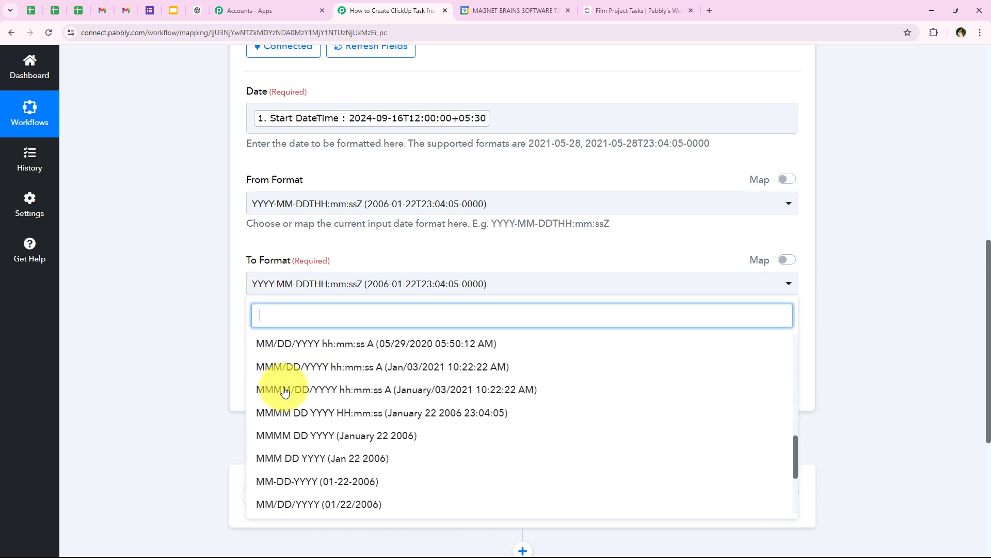
{"action": "scroll", "coordinate": [285, 391], "scroll_direction": "down", "scroll_amount": 3}
{"action": "scroll", "coordinate": [416, 221], "scroll_direction": "down", "scroll_amount": 1}
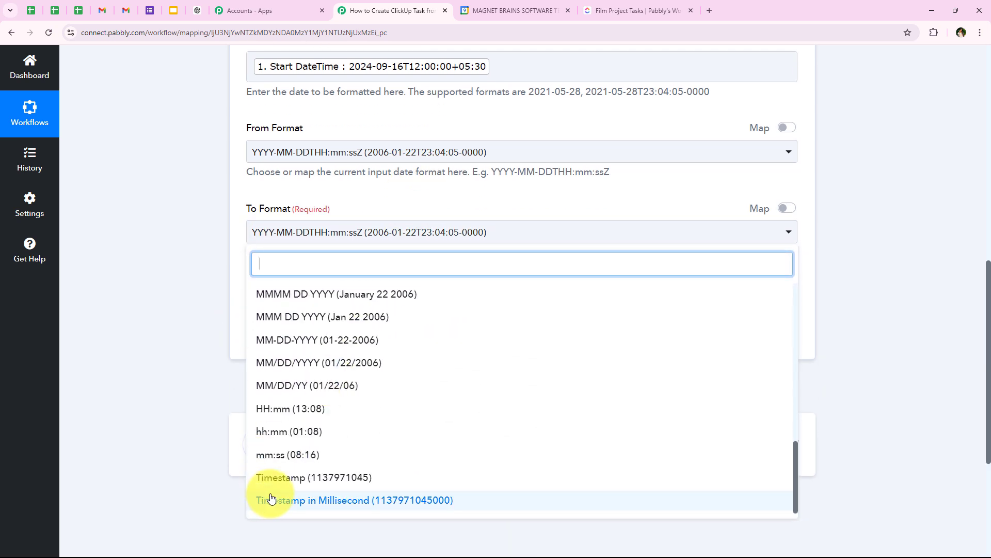
{"action": "left_click", "coordinate": [369, 509]}
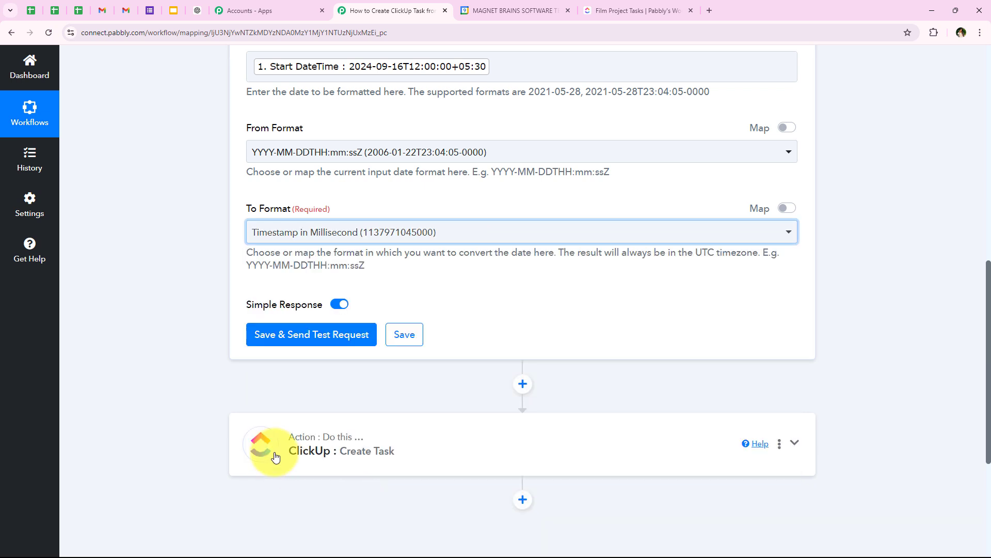
{"action": "left_click", "coordinate": [256, 341]}
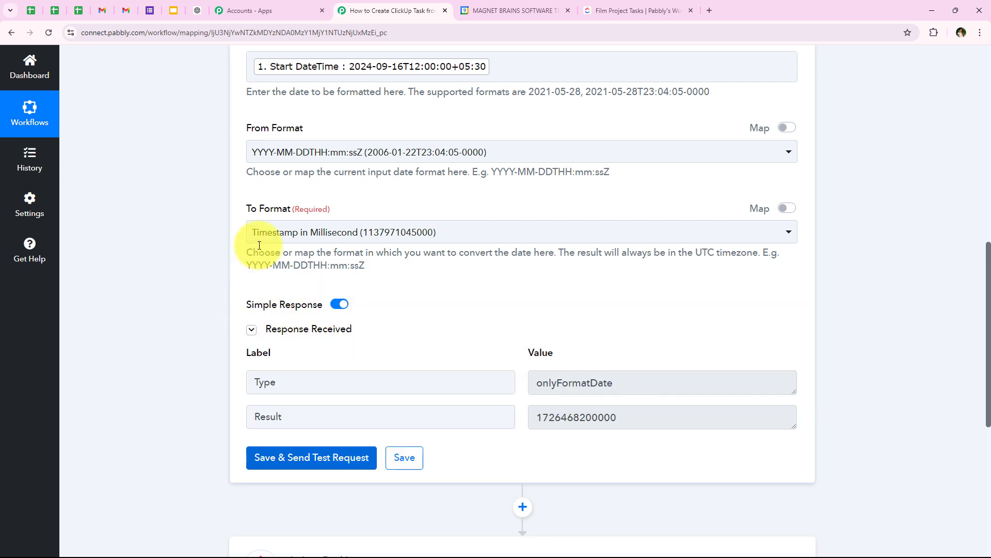
{"action": "left_click_drag", "start_coordinate": [653, 415], "coordinate": [532, 416]}
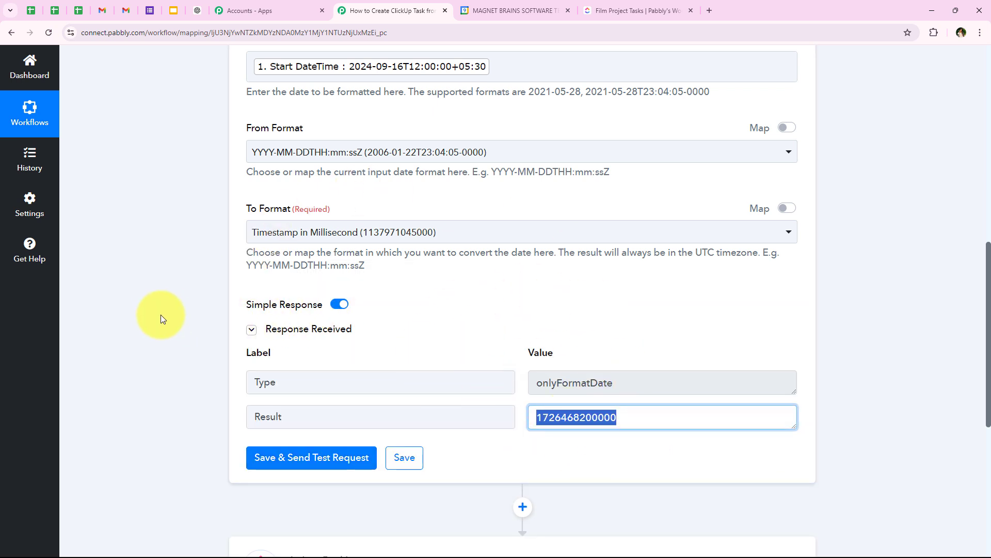
Map the Date/Time Formatter's Result into the Due Date of the ClickUp Create Task action.
{"action": "scroll", "coordinate": [187, 321], "scroll_direction": "down", "scroll_amount": 3}
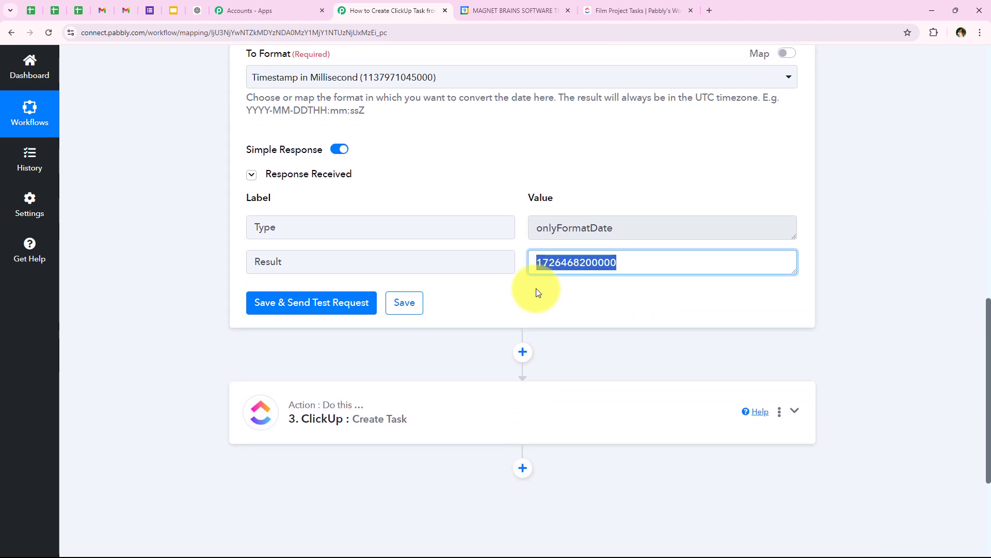
{"action": "left_click", "coordinate": [430, 414]}
{"action": "scroll", "coordinate": [212, 290], "scroll_direction": "up", "scroll_amount": 2}
{"action": "scroll", "coordinate": [211, 291], "scroll_direction": "down", "scroll_amount": 7}
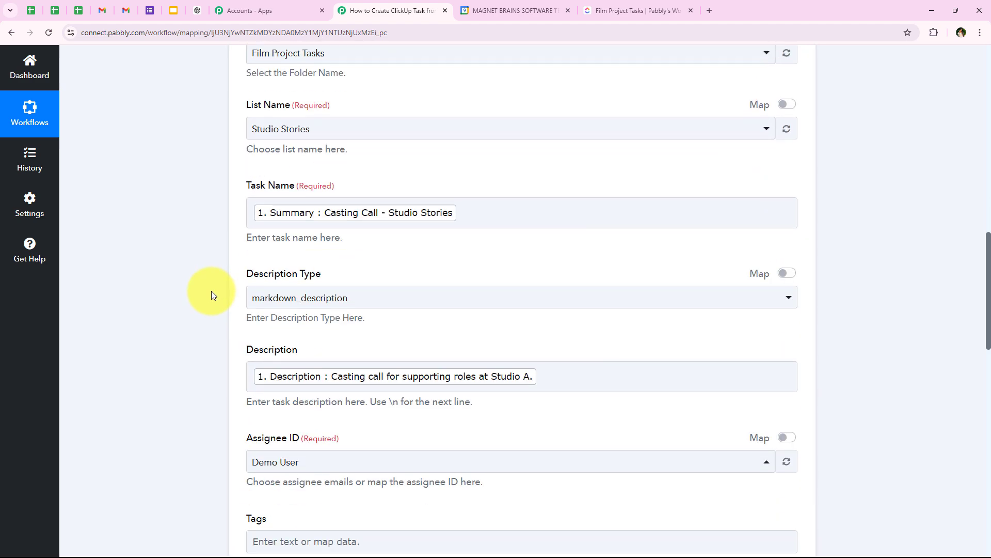
{"action": "scroll", "coordinate": [211, 290], "scroll_direction": "down", "scroll_amount": 6}
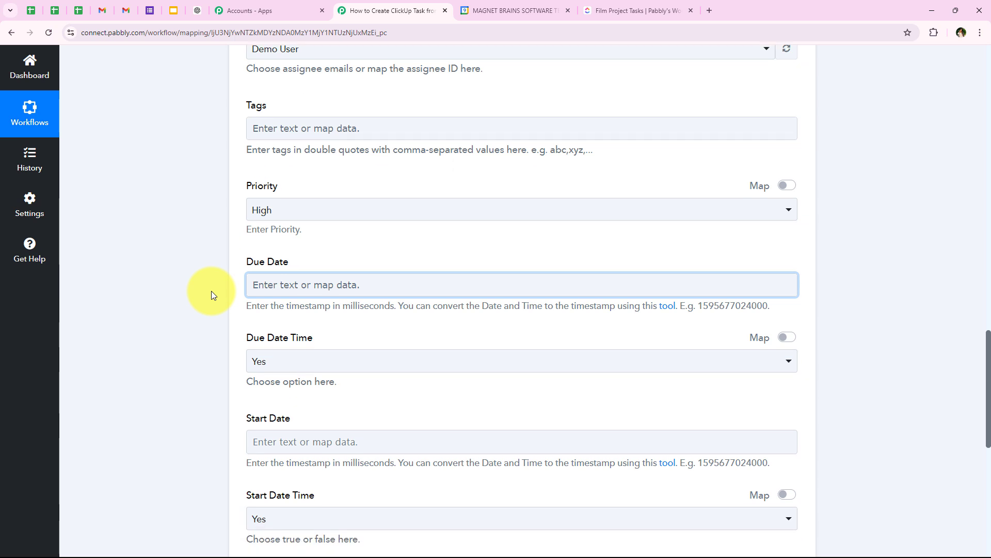
{"action": "left_click_drag", "start_coordinate": [248, 265], "coordinate": [328, 288]}
{"action": "left_click", "coordinate": [328, 287]}
{"action": "scroll", "coordinate": [203, 314], "scroll_direction": "down", "scroll_amount": 2}
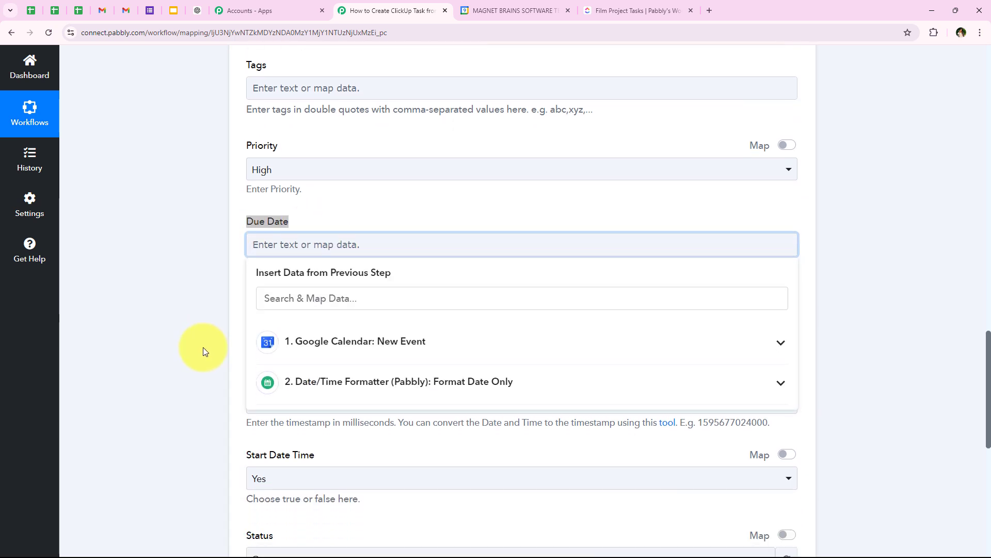
{"action": "left_click", "coordinate": [285, 329]}
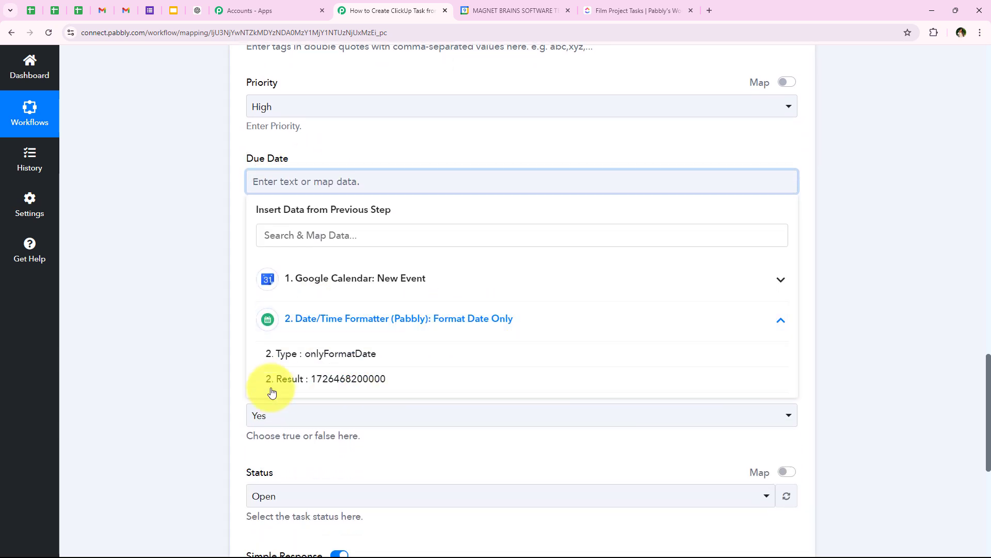
{"action": "left_click", "coordinate": [418, 382]}
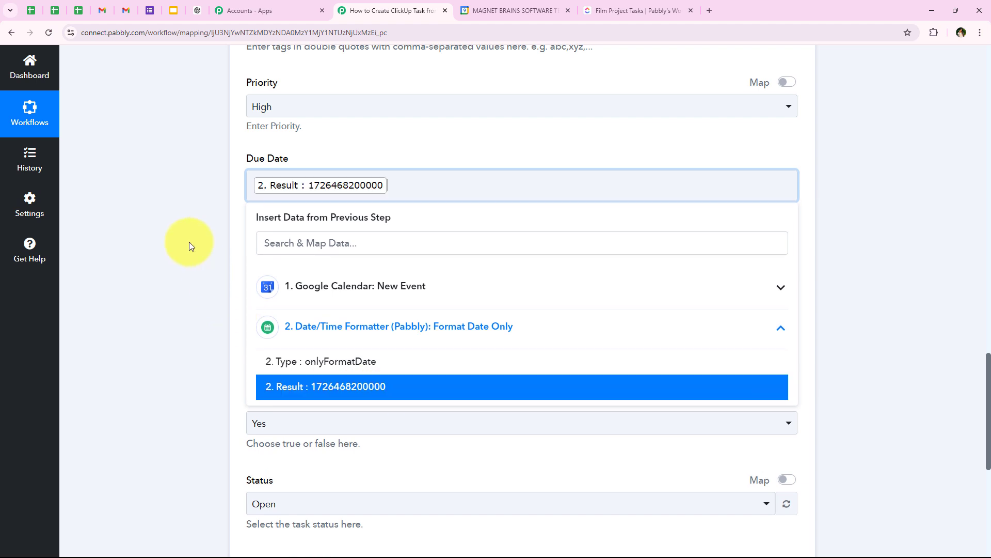
{"action": "left_click", "coordinate": [188, 243]}
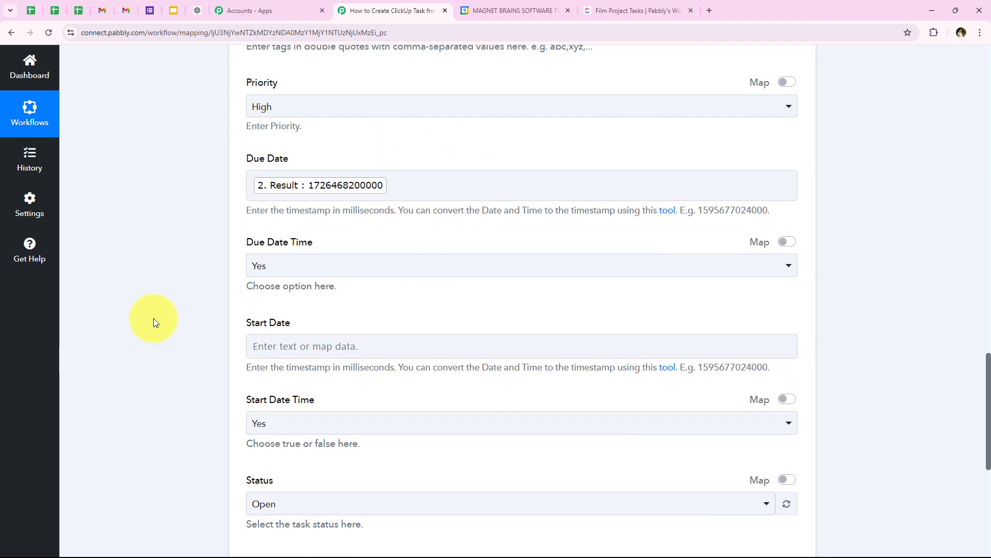
Review the ClickUp task's Due Date Time, Start Date, Start Date Time and Status settings.
{"action": "scroll", "coordinate": [153, 321], "scroll_direction": "down", "scroll_amount": 2}
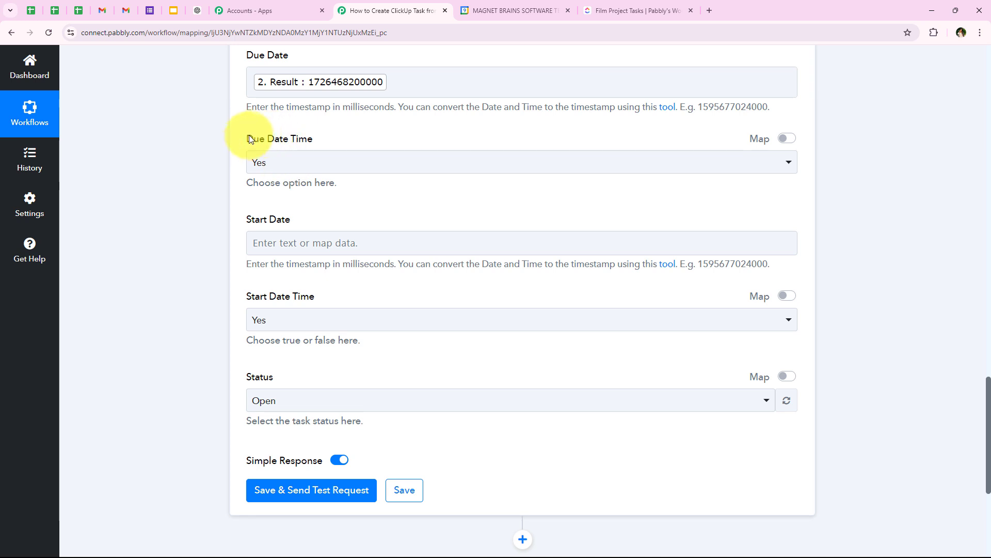
{"action": "left_click_drag", "start_coordinate": [244, 138], "coordinate": [357, 141]}
{"action": "left_click", "coordinate": [285, 162]}
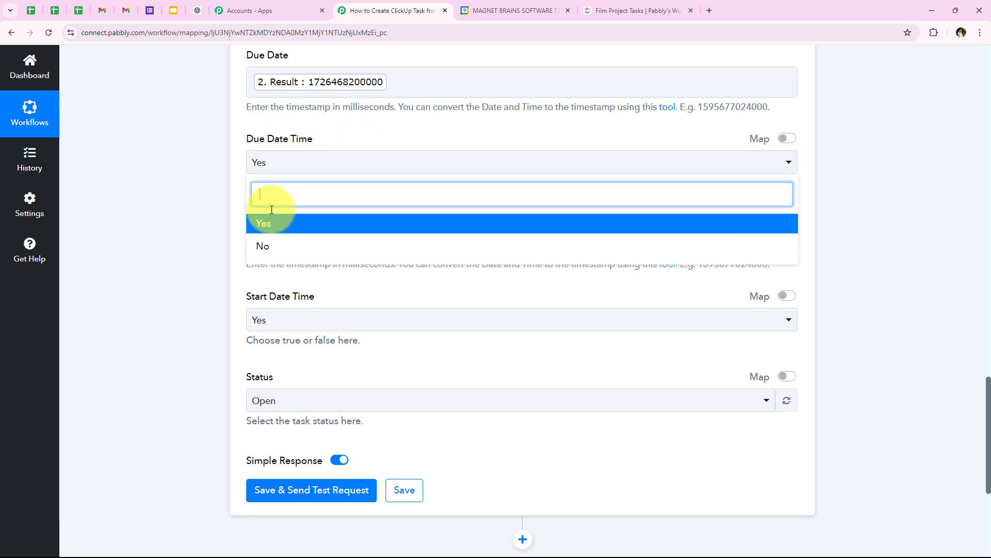
{"action": "left_click", "coordinate": [203, 211]}
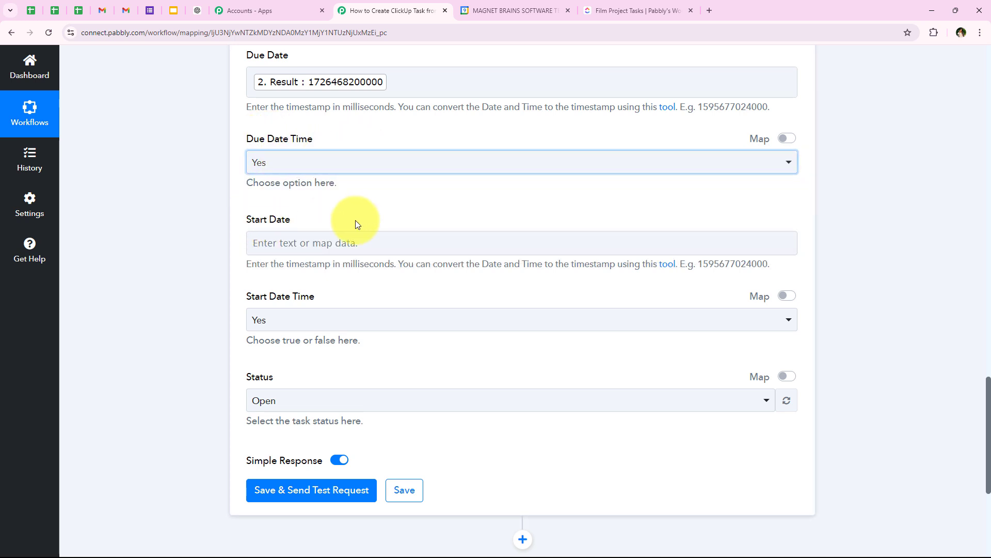
{"action": "left_click_drag", "start_coordinate": [355, 220], "coordinate": [243, 221]}
{"action": "left_click_drag", "start_coordinate": [236, 296], "coordinate": [550, 304]}
{"action": "left_click", "coordinate": [330, 296]}
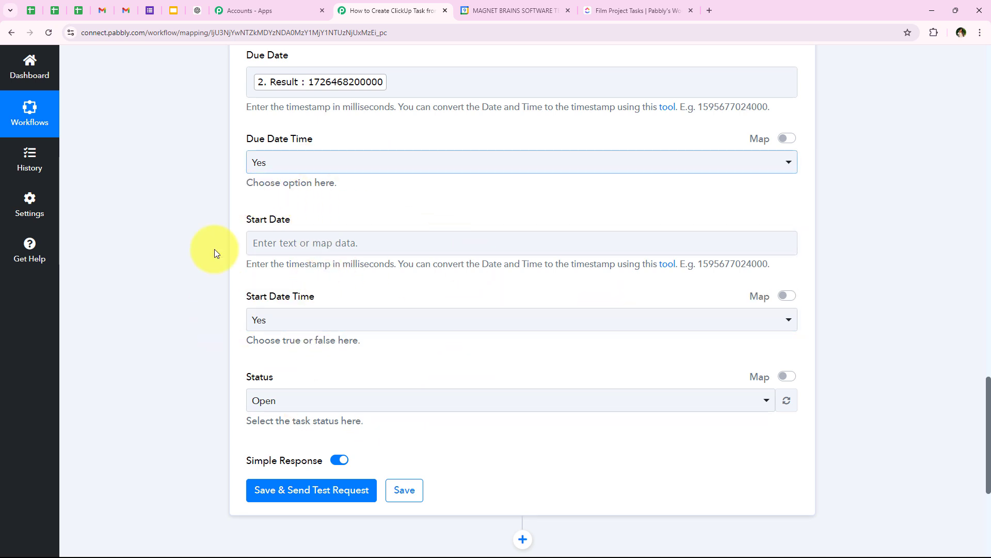
{"action": "scroll", "coordinate": [203, 345], "scroll_direction": "down", "scroll_amount": 1}
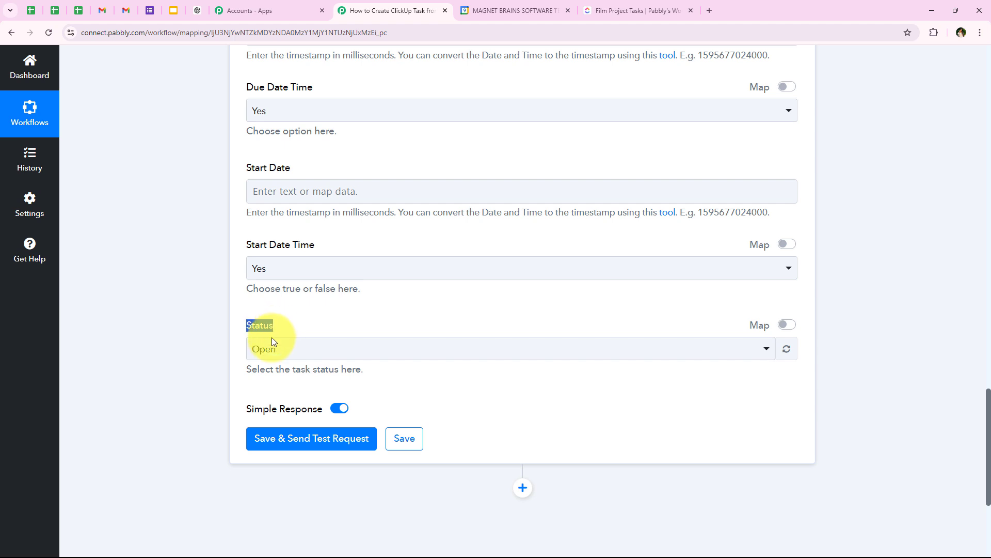
{"action": "left_click", "coordinate": [304, 356]}
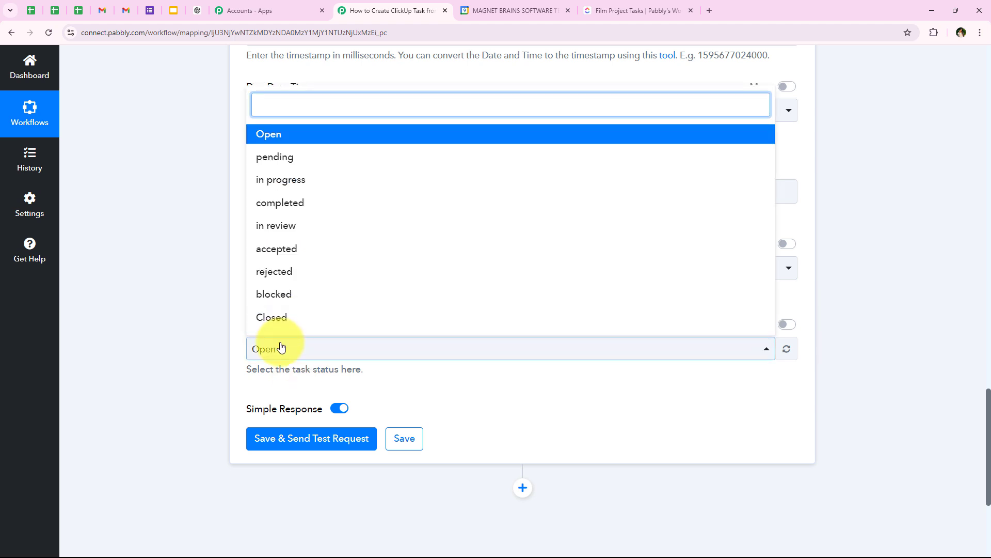
{"action": "left_click", "coordinate": [281, 347]}
Save the ClickUp Create Task action with a test request, and collapse the action after its response arrives.
{"action": "scroll", "coordinate": [193, 408], "scroll_direction": "down", "scroll_amount": 1}
{"action": "left_click", "coordinate": [267, 392]}
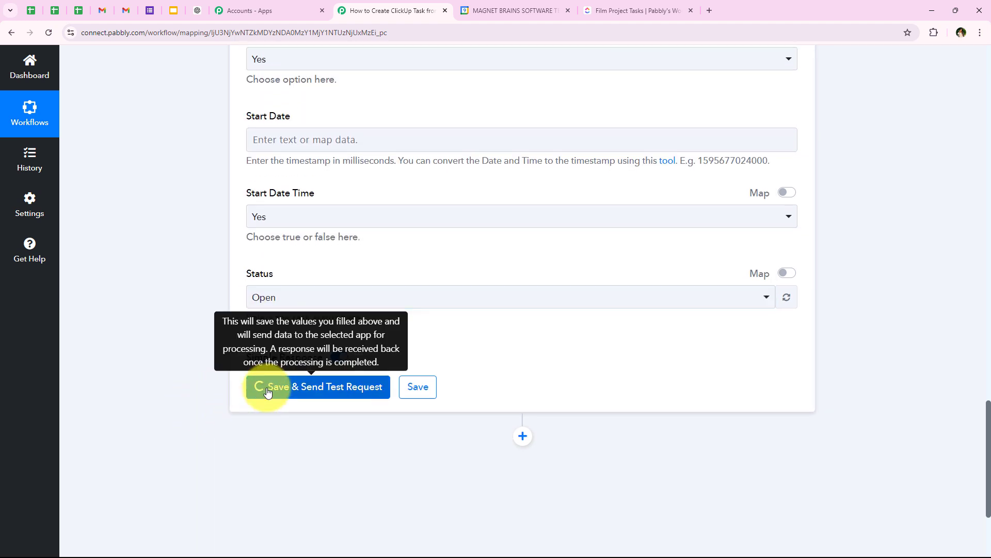
{"action": "scroll", "coordinate": [206, 373], "scroll_direction": "down", "scroll_amount": 2}
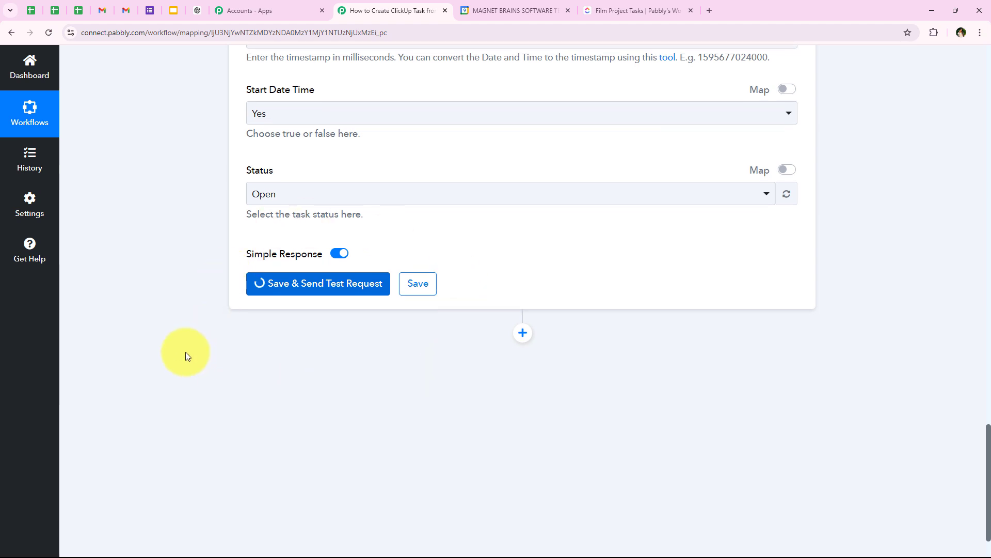
{"action": "scroll", "coordinate": [185, 349], "scroll_direction": "down", "scroll_amount": 1}
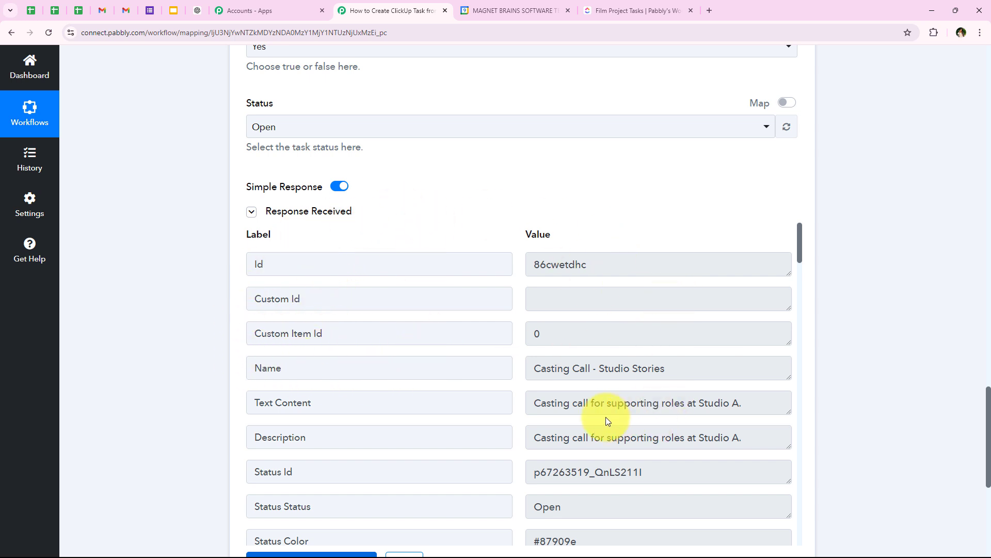
{"action": "scroll", "coordinate": [150, 161], "scroll_direction": "up", "scroll_amount": 15}
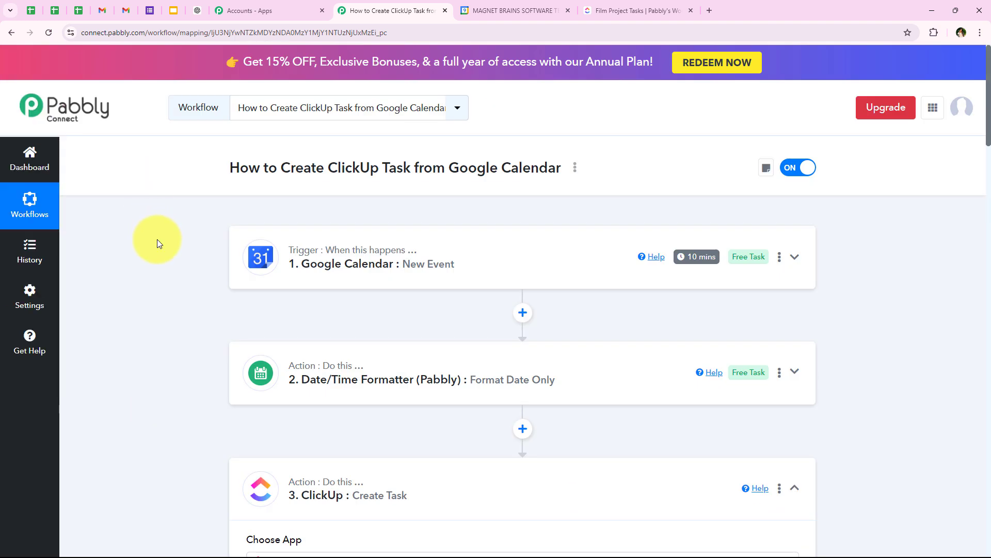
{"action": "left_click", "coordinate": [365, 488]}
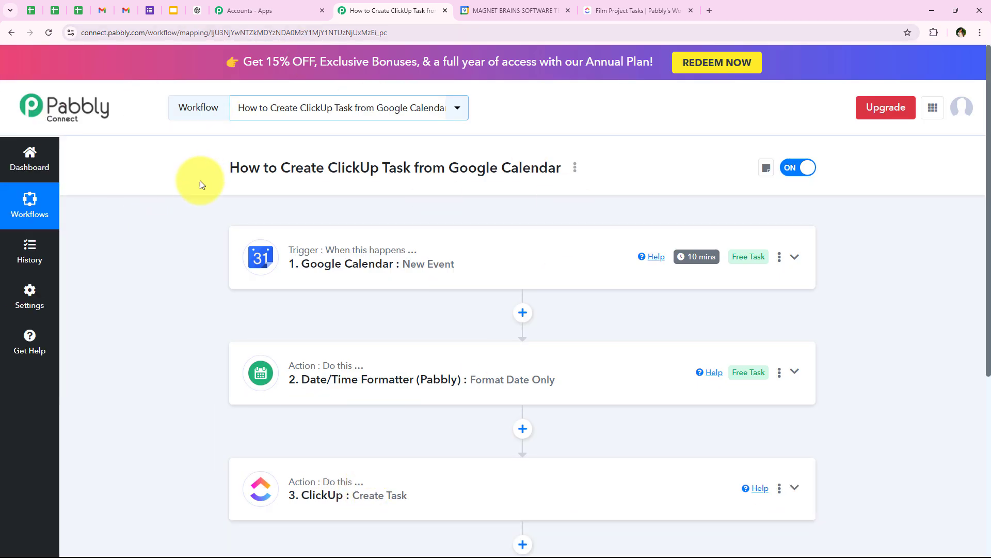
Switch to ClickUp and open the Casting Call - Studio Stories task in the Studio Stories list to check its details.
{"action": "left_click", "coordinate": [622, 6]}
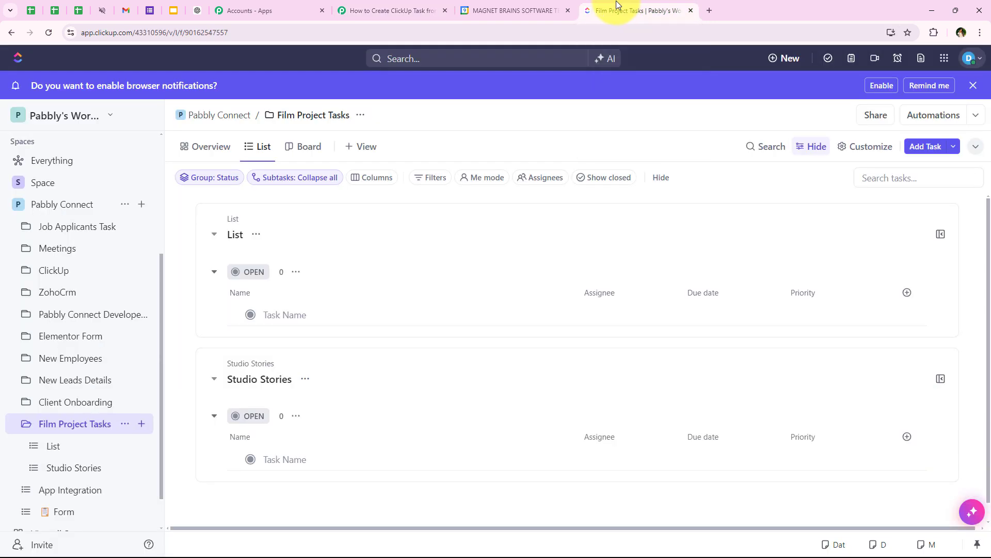
{"action": "left_click", "coordinate": [67, 469]}
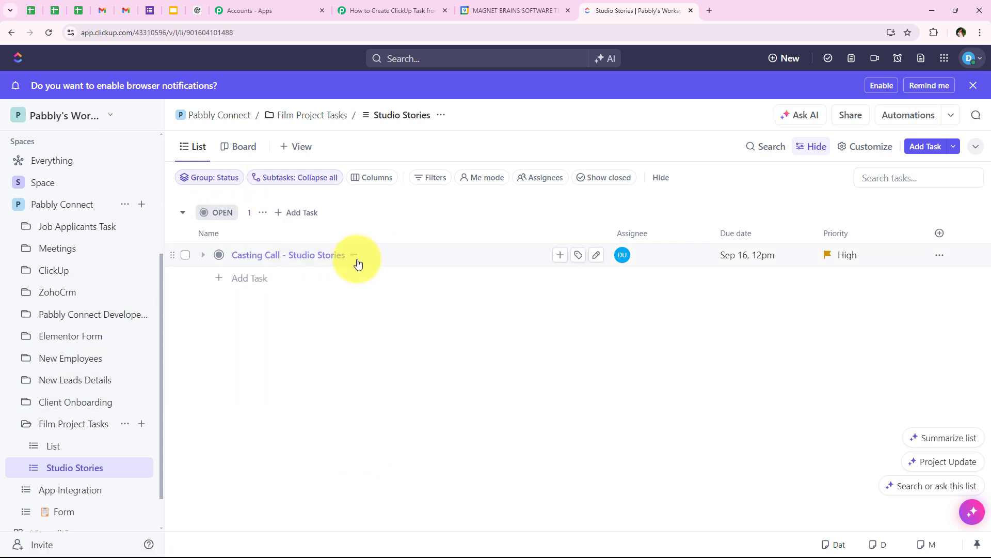
{"action": "left_click", "coordinate": [323, 255]}
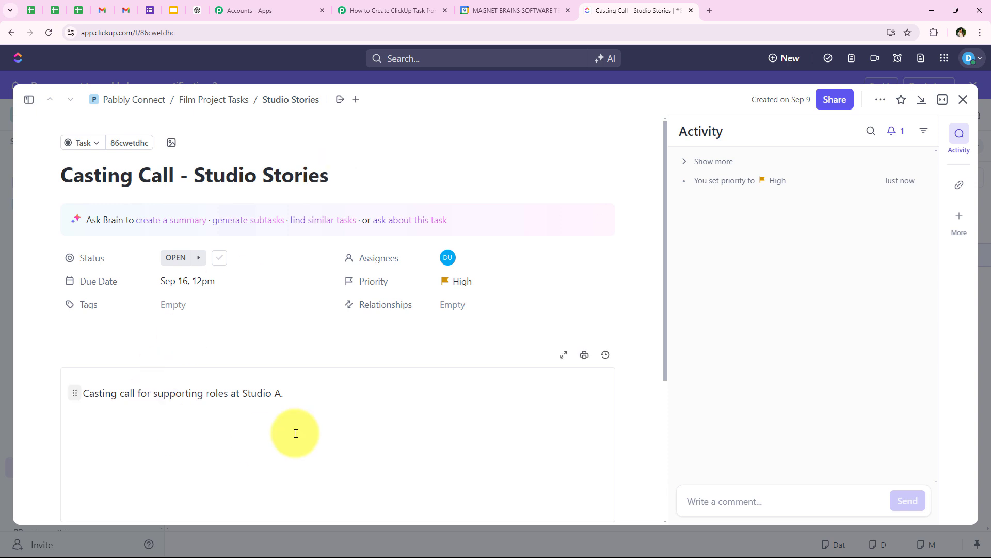
{"action": "left_click_drag", "start_coordinate": [325, 394], "coordinate": [31, 394]}
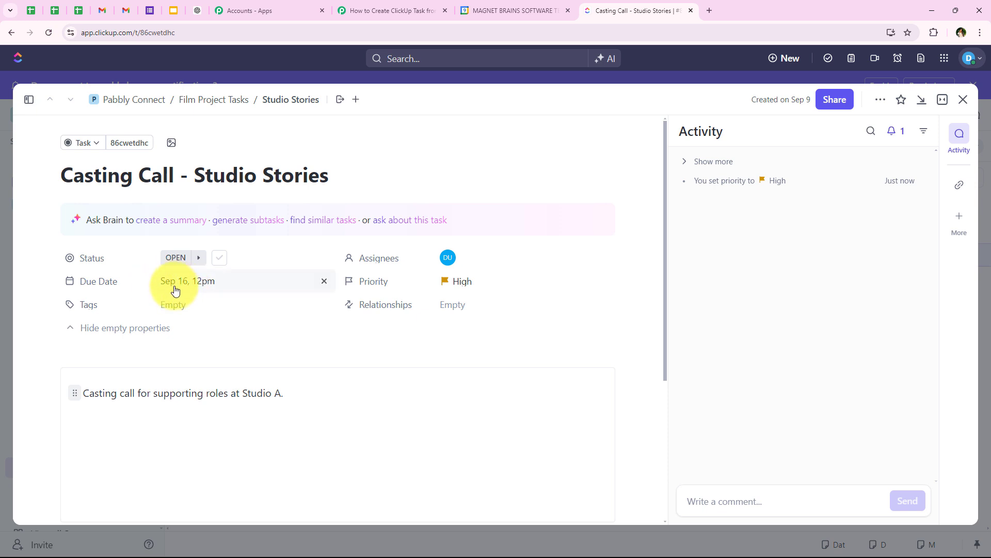
Check the Casting Call event's date, time and description in Google Calendar, and return to the Pabbly Connect workflow.
{"action": "left_click", "coordinate": [513, 11]}
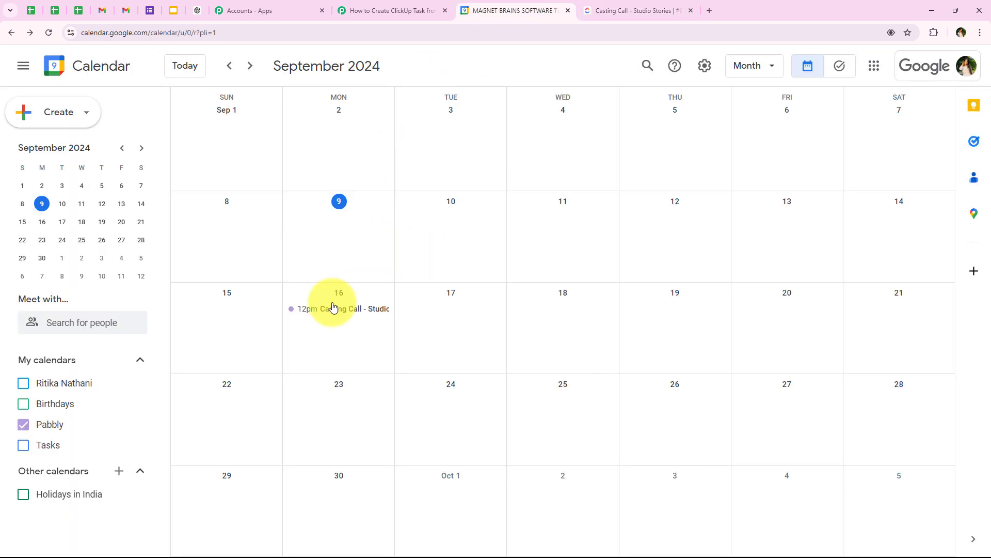
{"action": "left_click", "coordinate": [310, 309]}
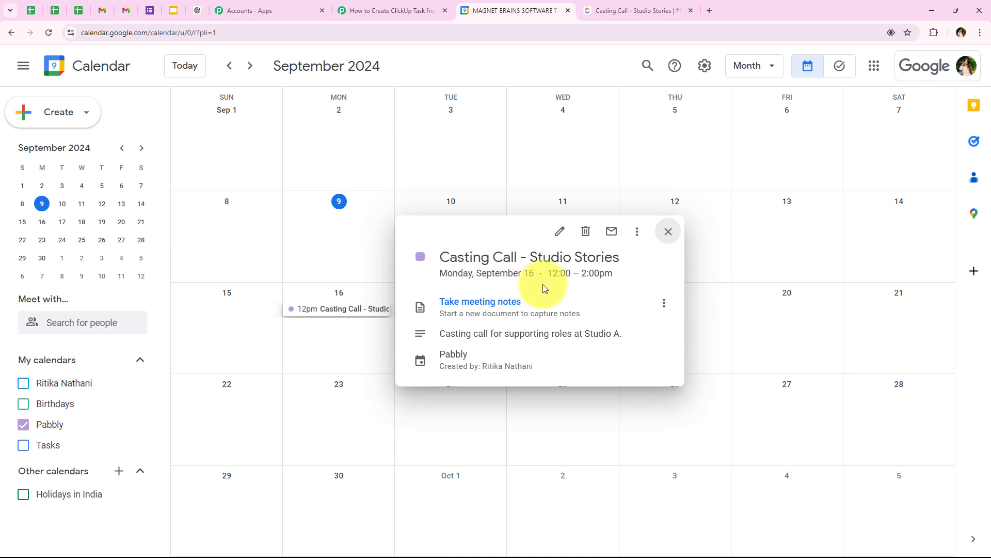
{"action": "left_click", "coordinate": [669, 233]}
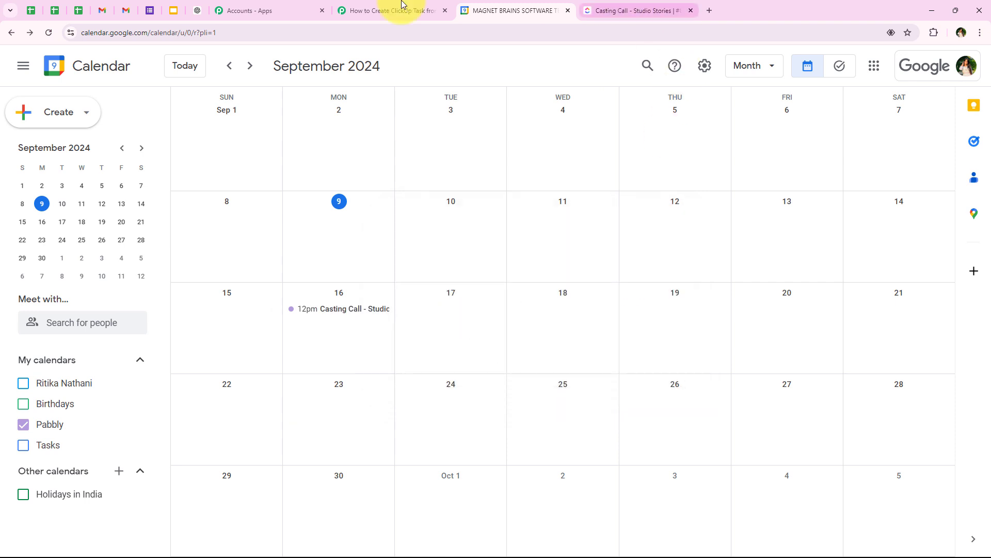
{"action": "left_click", "coordinate": [398, 11]}
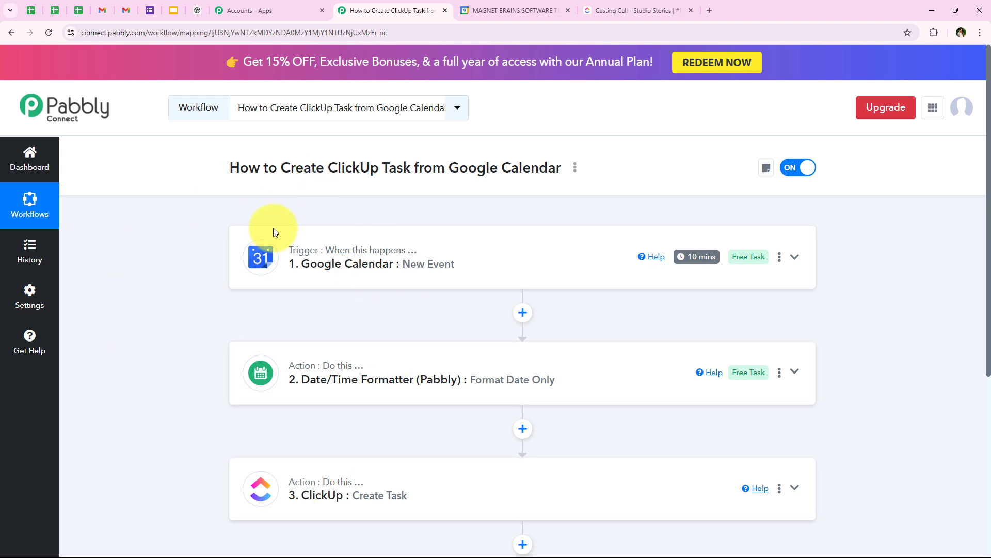
Close the open task in ClickUp and start a new Google Calendar event titled "Shoot Day - Studio Stories".
{"action": "left_click", "coordinate": [519, 7]}
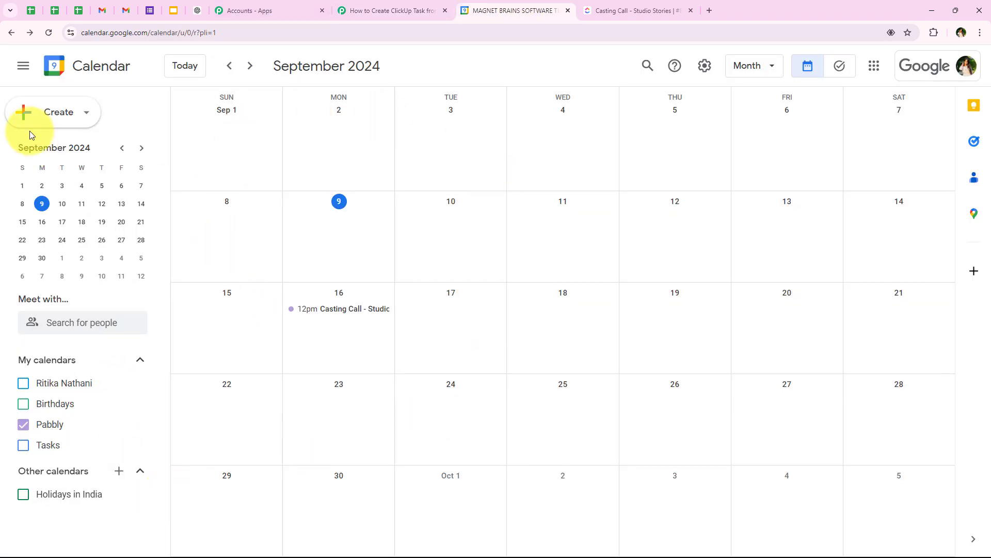
{"action": "left_click", "coordinate": [33, 112]}
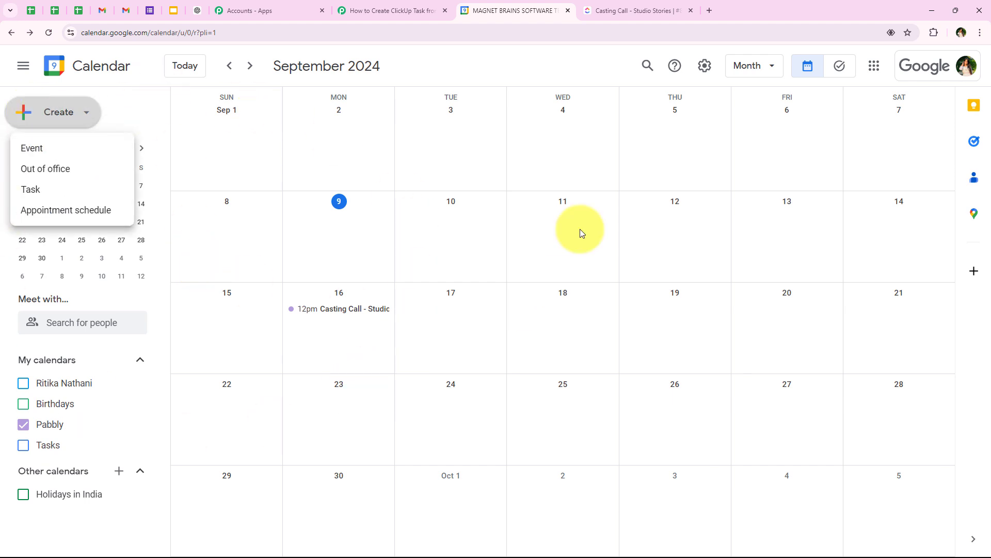
{"action": "left_click", "coordinate": [621, 13]}
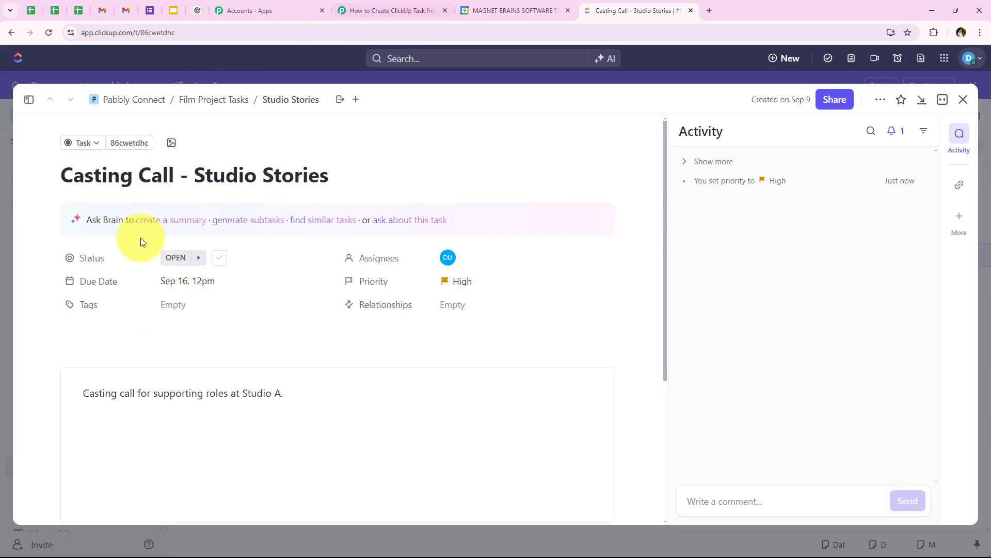
{"action": "left_click", "coordinate": [962, 100]}
{"action": "left_click", "coordinate": [531, 10]}
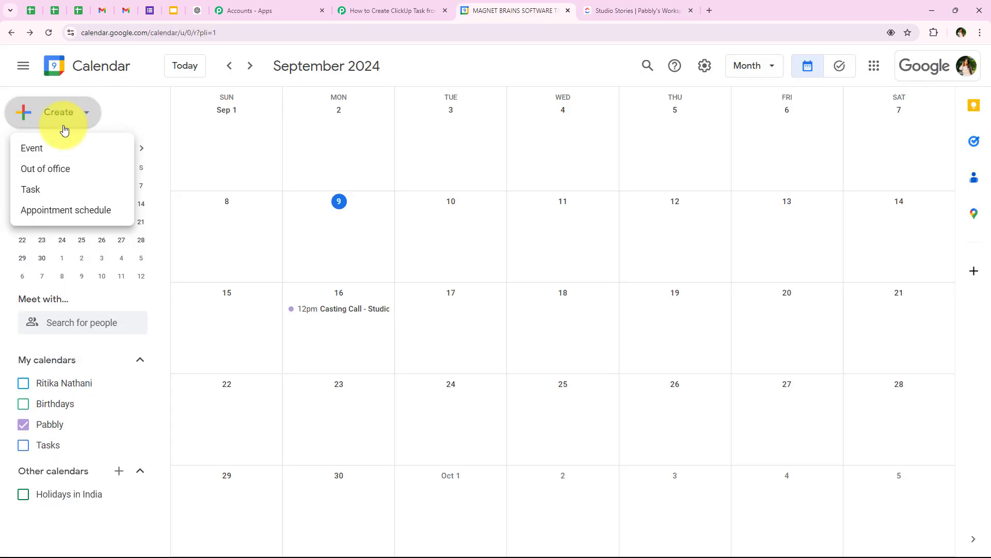
{"action": "left_click", "coordinate": [40, 147]}
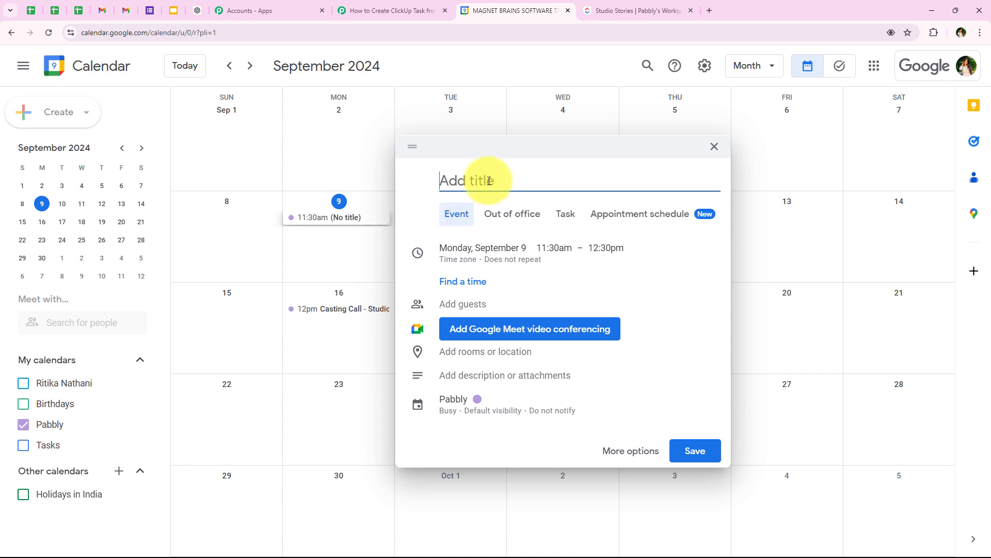
{"action": "type", "text": "Shoot Day - Studio Stories"}
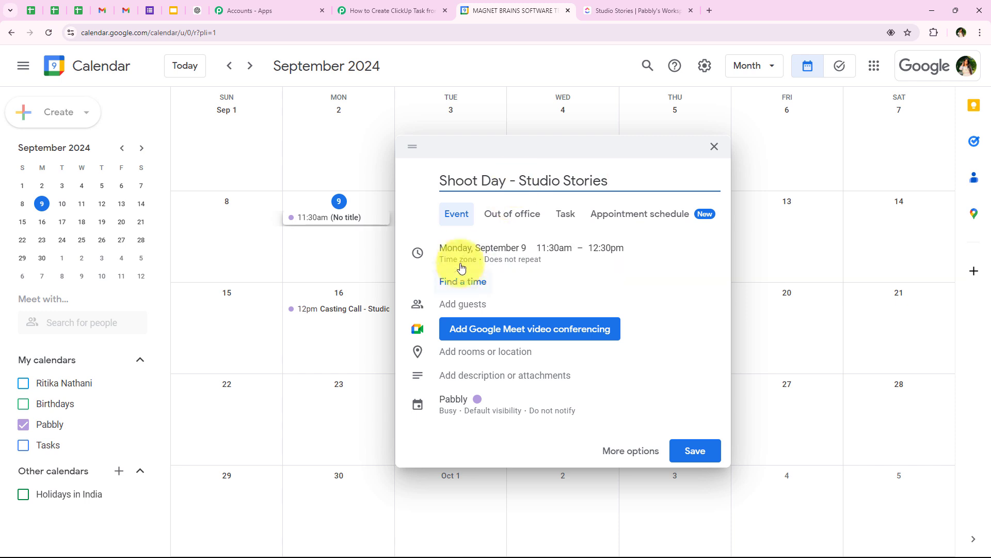
Schedule the Shoot Day - Studio Stories event for Monday, September 23, from 1:00pm to 3:00pm.
{"action": "left_click", "coordinate": [444, 249]}
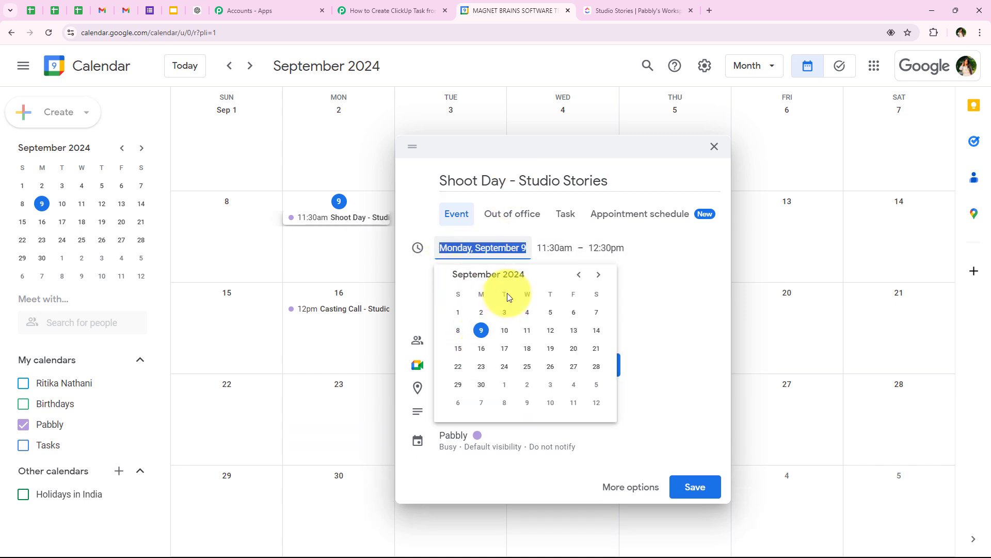
{"action": "left_click", "coordinate": [481, 368]}
{"action": "left_click", "coordinate": [570, 247]}
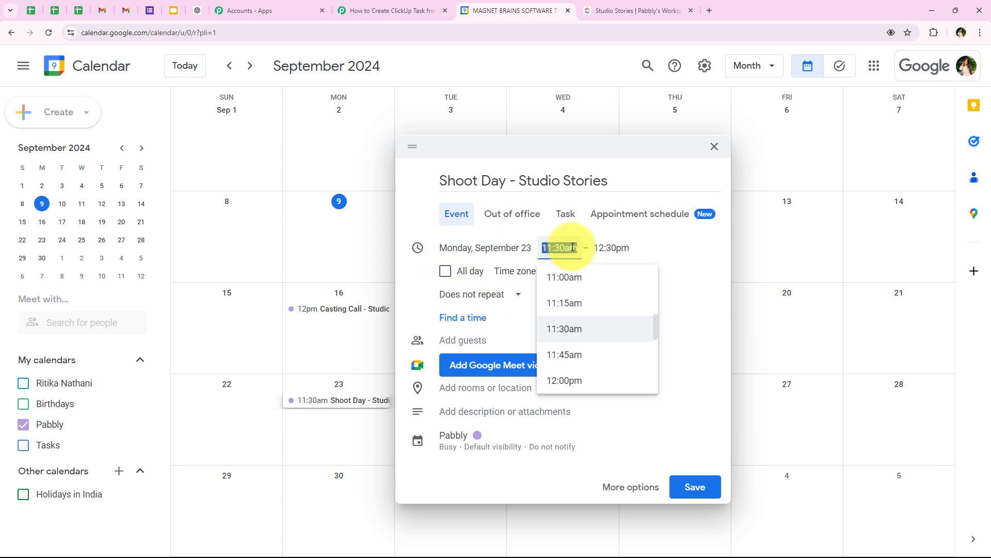
{"action": "scroll", "coordinate": [597, 335], "scroll_direction": "down", "scroll_amount": 2}
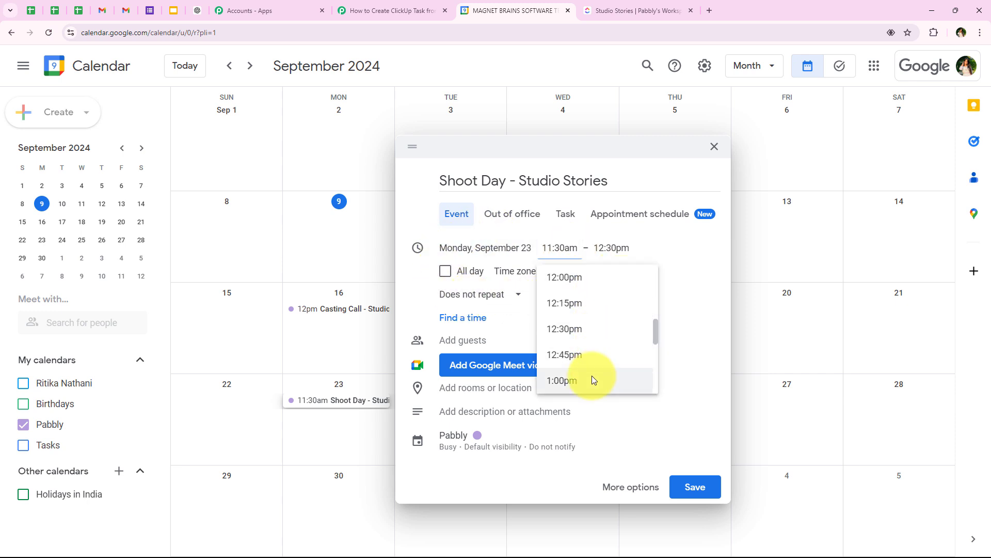
{"action": "left_click", "coordinate": [592, 380]}
{"action": "left_click", "coordinate": [604, 248]}
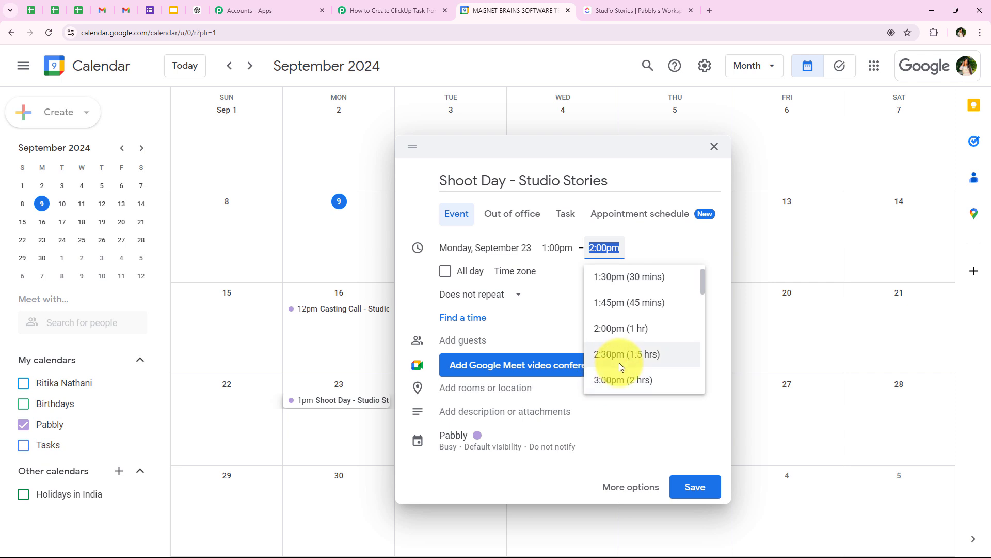
{"action": "scroll", "coordinate": [621, 367], "scroll_direction": "down", "scroll_amount": 1}
{"action": "left_click", "coordinate": [625, 327]}
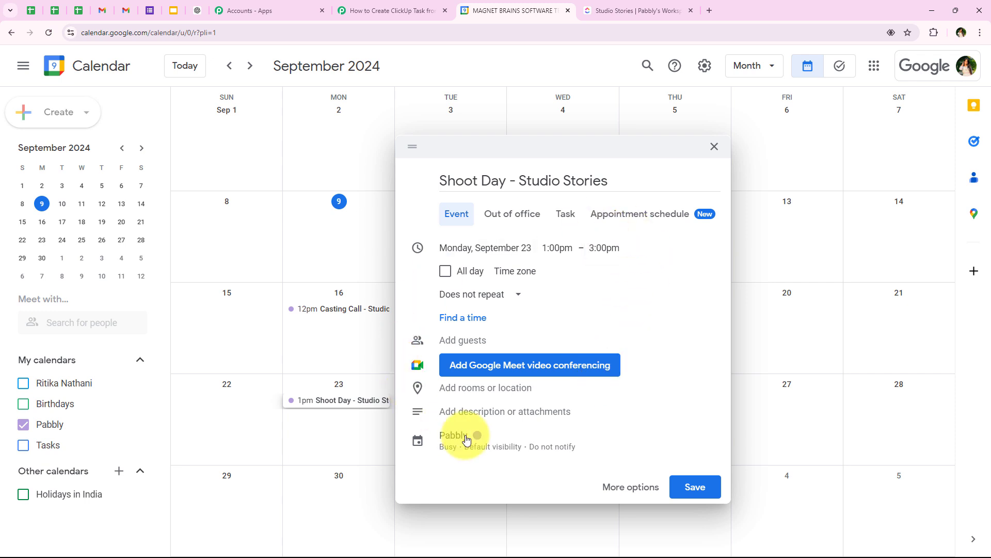
Add the description "Finalize scene 5 shoot with crew at Downtown Studio." to the event and save it.
{"action": "left_click", "coordinate": [451, 413]}
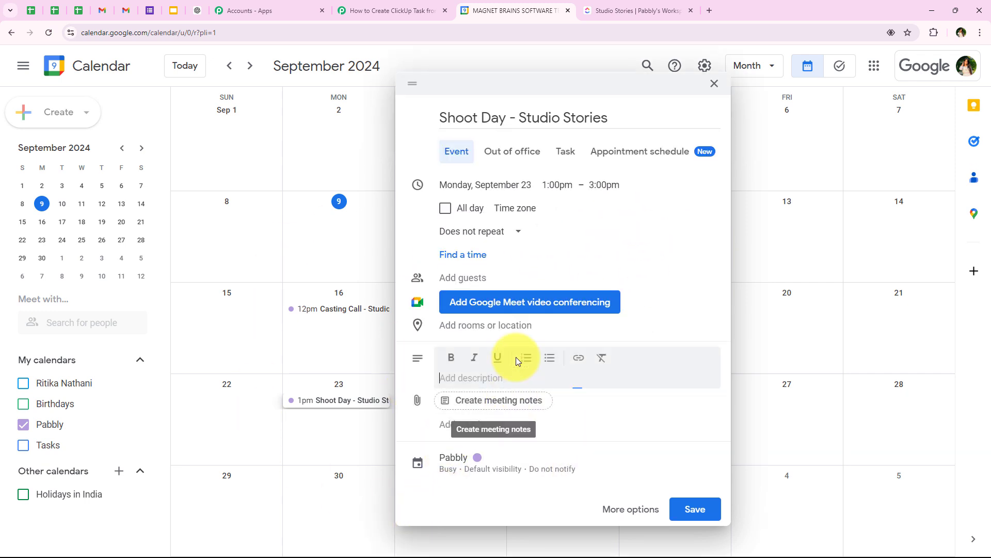
{"action": "type", "text": "Finalize scene 5 shoot with crew at Downtown Studio."}
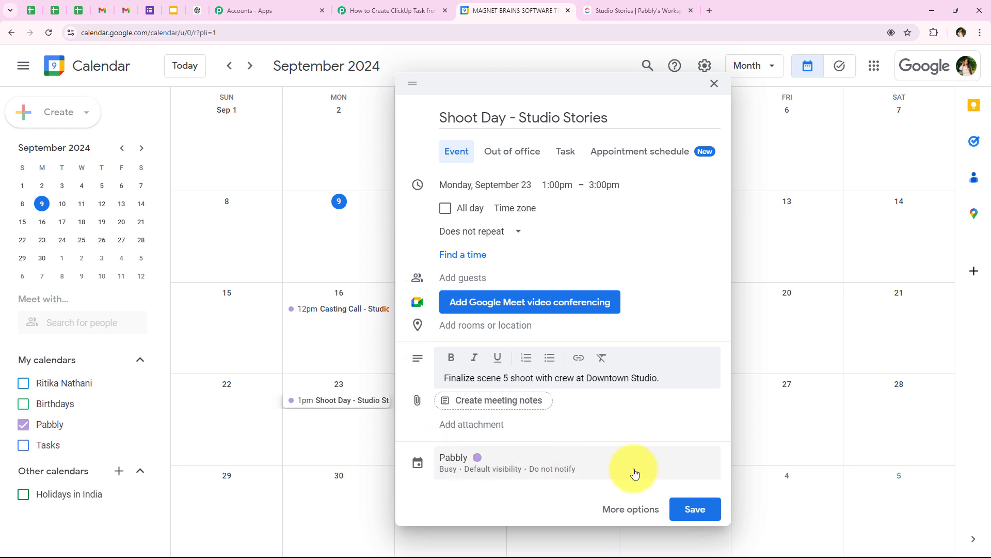
{"action": "left_click", "coordinate": [695, 518]}
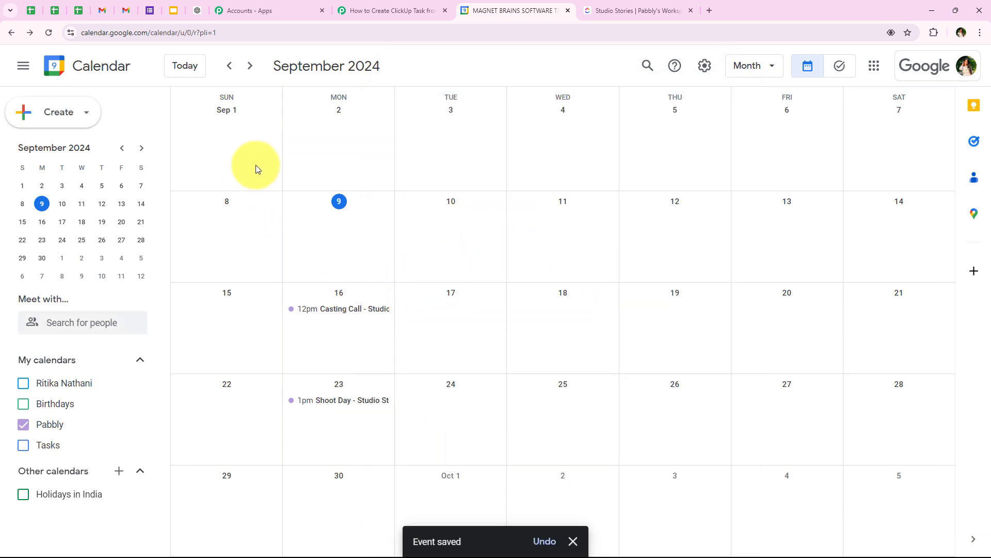
Review the saved Shoot Day event's details, close them, and switch to the Pabbly Connect workflow to check its trigger interval.
{"action": "left_click", "coordinate": [351, 402]}
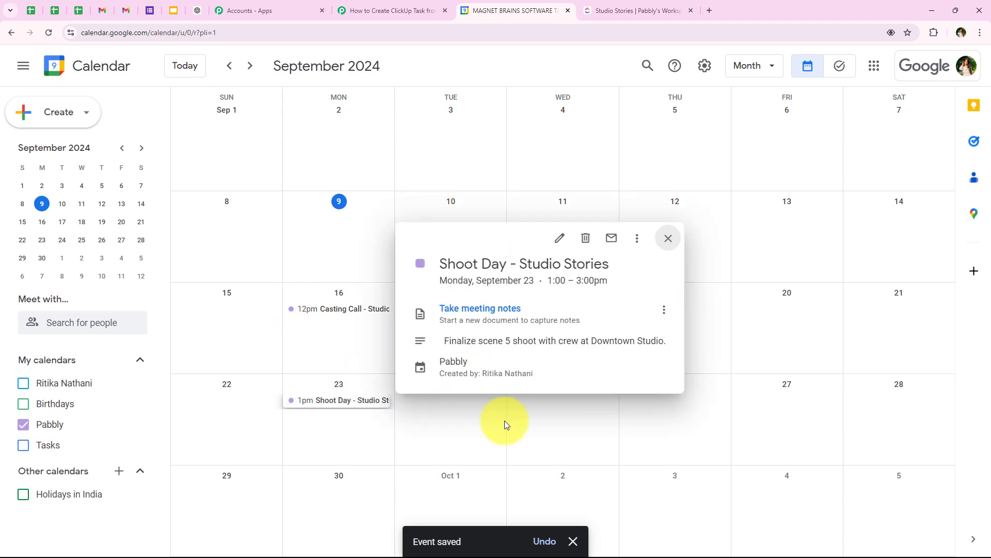
{"action": "left_click", "coordinate": [215, 343]}
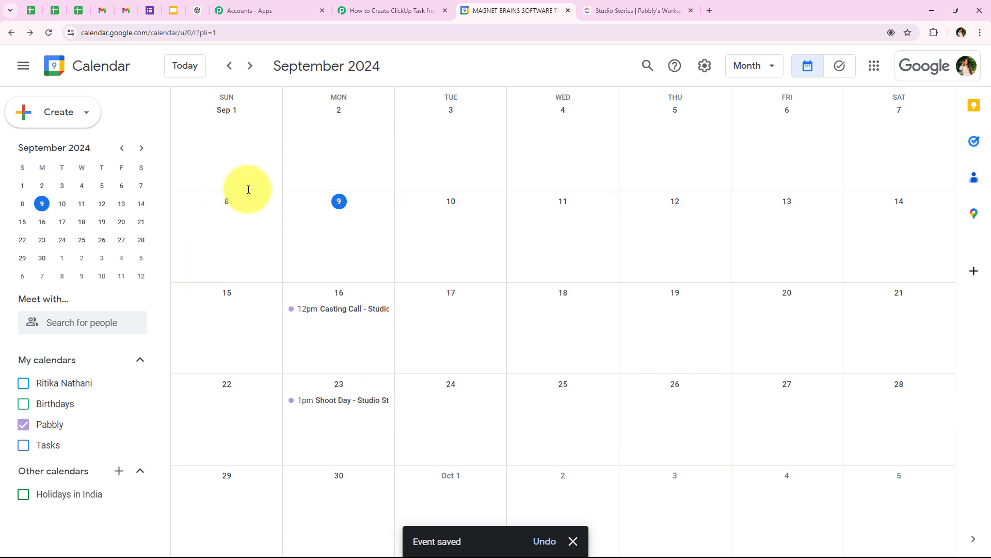
{"action": "left_click", "coordinate": [356, 8]}
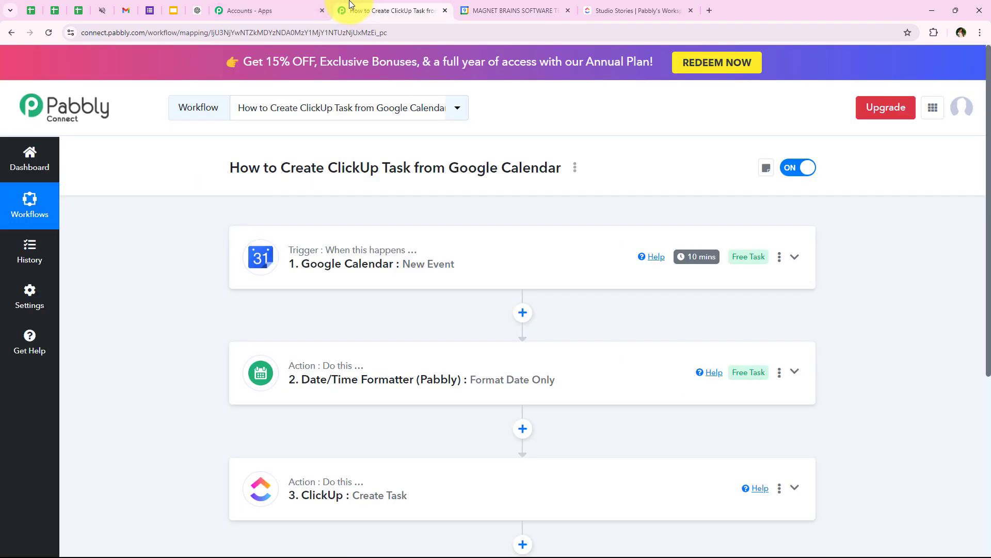
{"action": "mouse_move", "coordinate": [701, 265]}
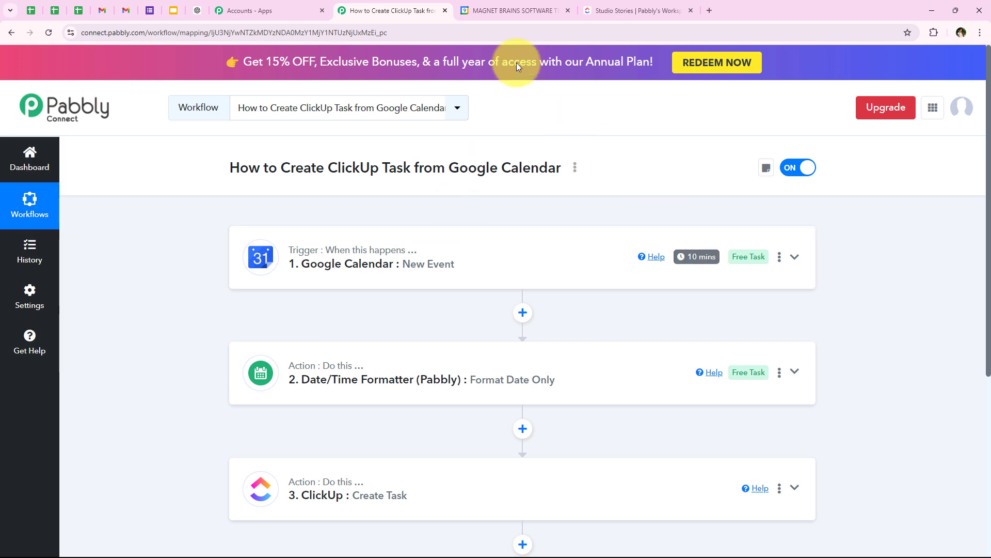
Recheck the Shoot Day event in Google Calendar, and look over the Pabbly Connect workflow's trigger and actions.
{"action": "left_click", "coordinate": [506, 10]}
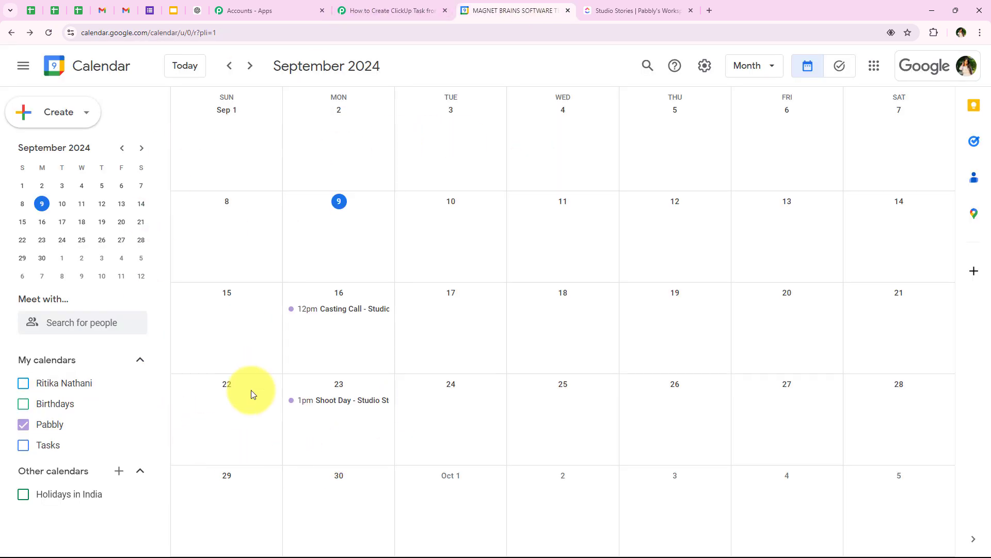
{"action": "left_click", "coordinate": [297, 407]}
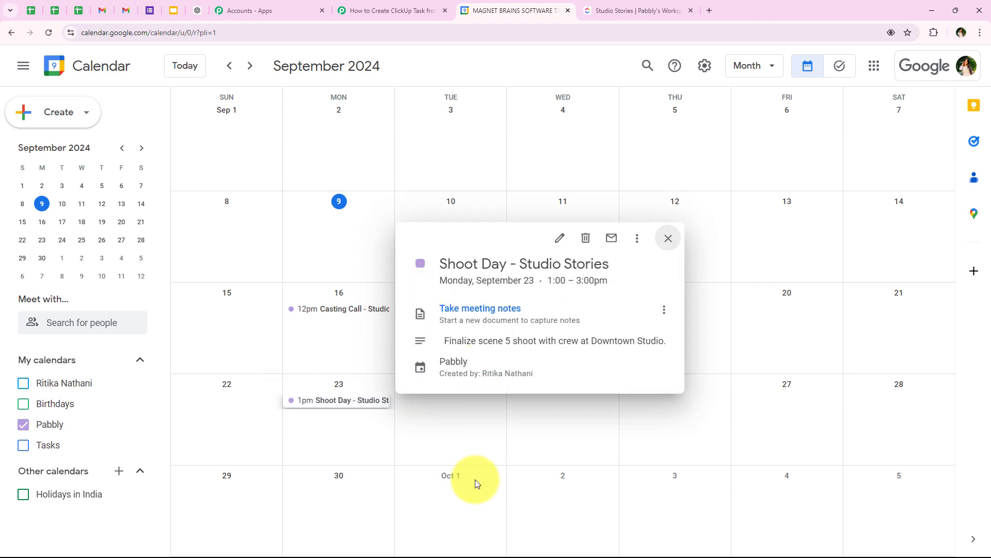
{"action": "left_click", "coordinate": [341, 451]}
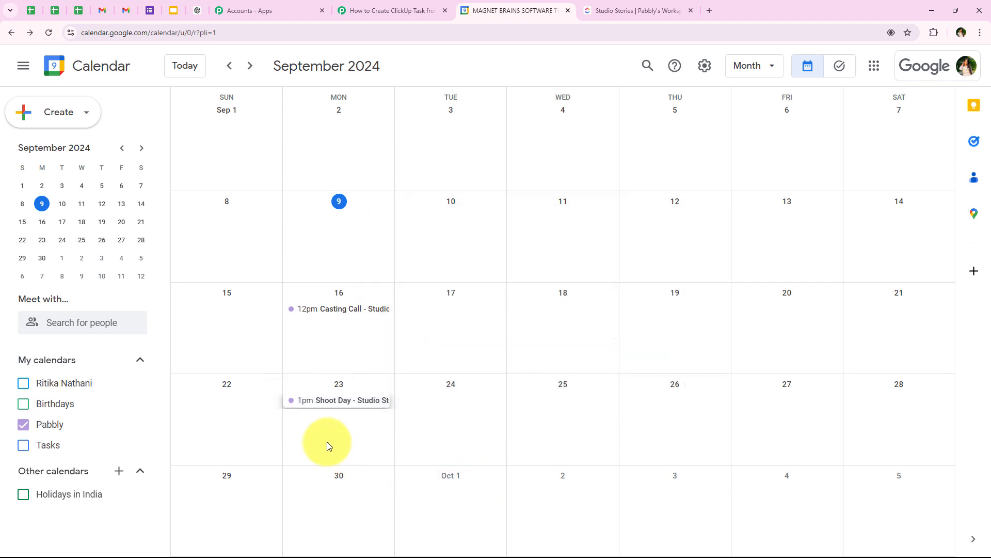
{"action": "left_click", "coordinate": [401, 11]}
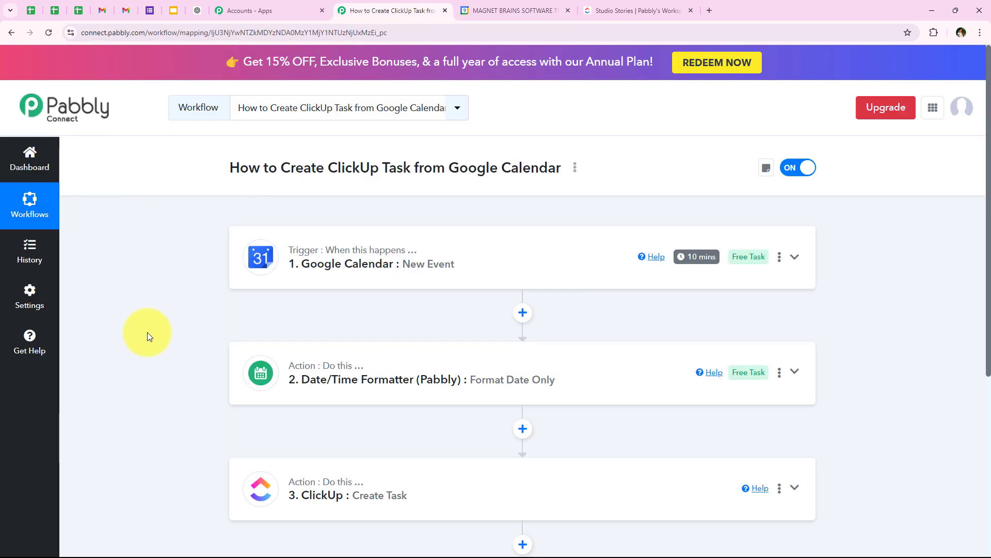
{"action": "scroll", "coordinate": [148, 336], "scroll_direction": "down", "scroll_amount": 2}
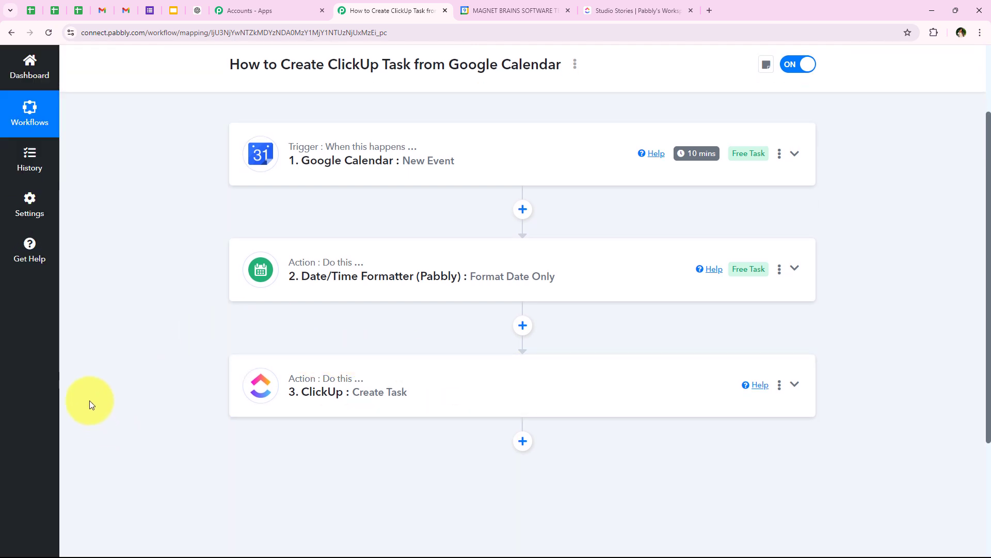
{"action": "scroll", "coordinate": [89, 401], "scroll_direction": "up", "scroll_amount": 2}
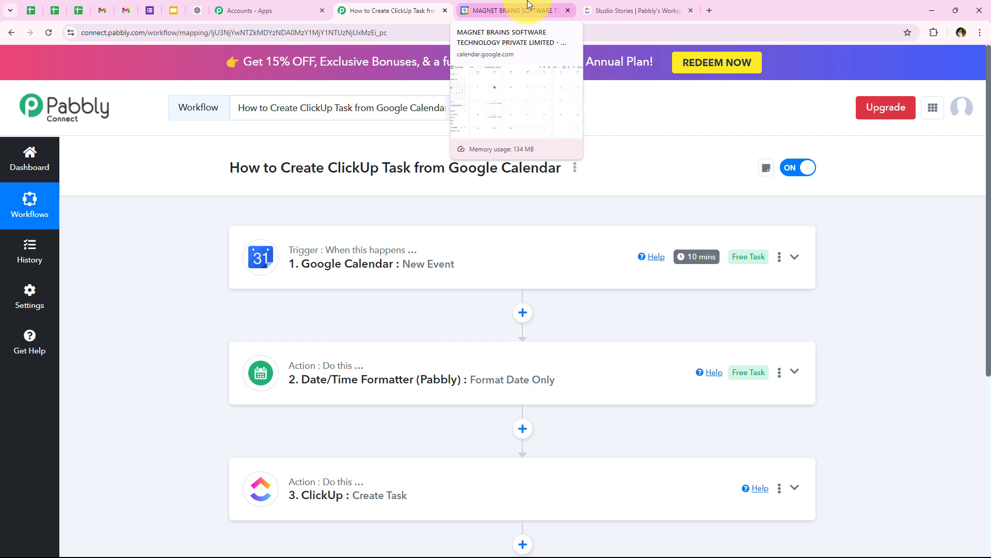
Revisit the calendar and the workflow, and open the Shoot Day - Studio Stories task in ClickUp's Studio Stories list.
{"action": "left_click", "coordinate": [528, 8]}
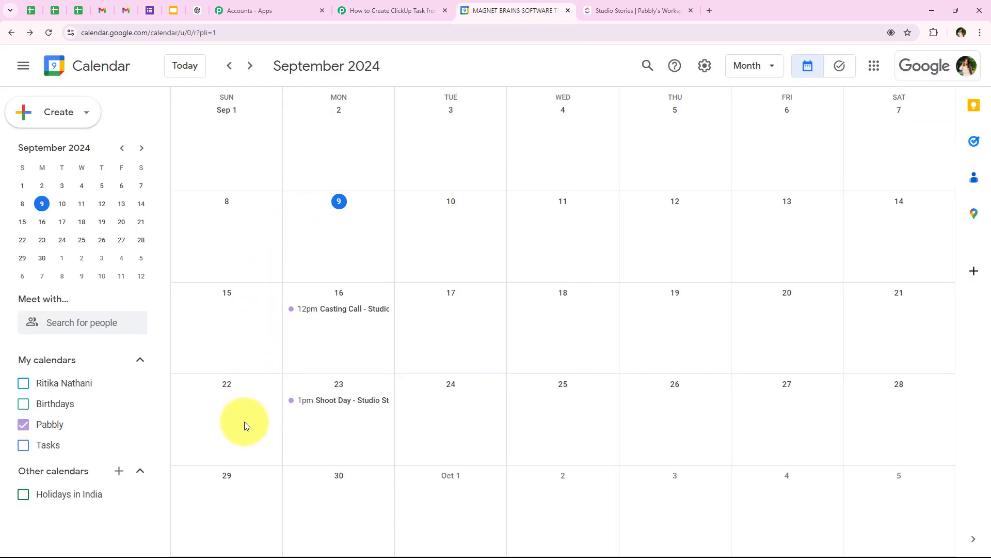
{"action": "left_click", "coordinate": [390, 8]}
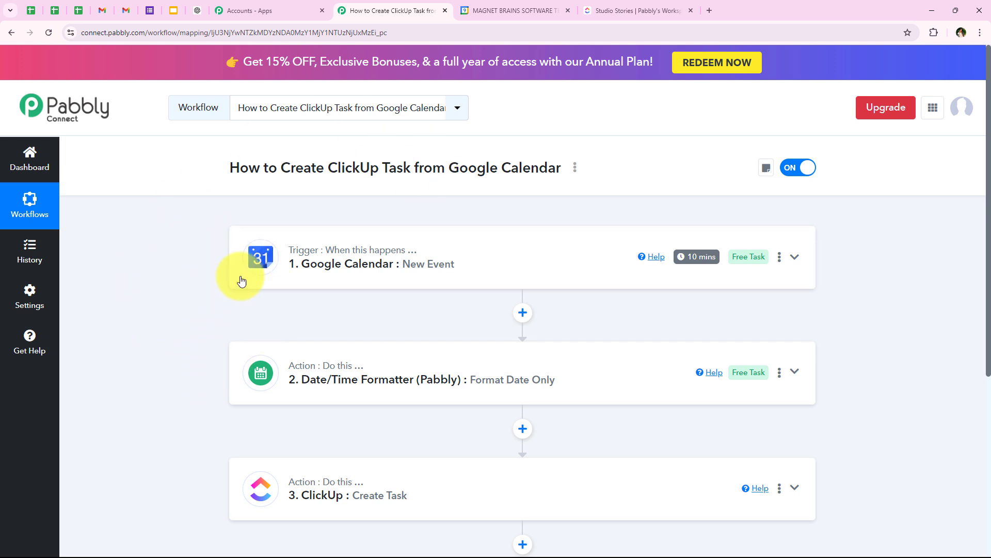
{"action": "left_click", "coordinate": [632, 10]}
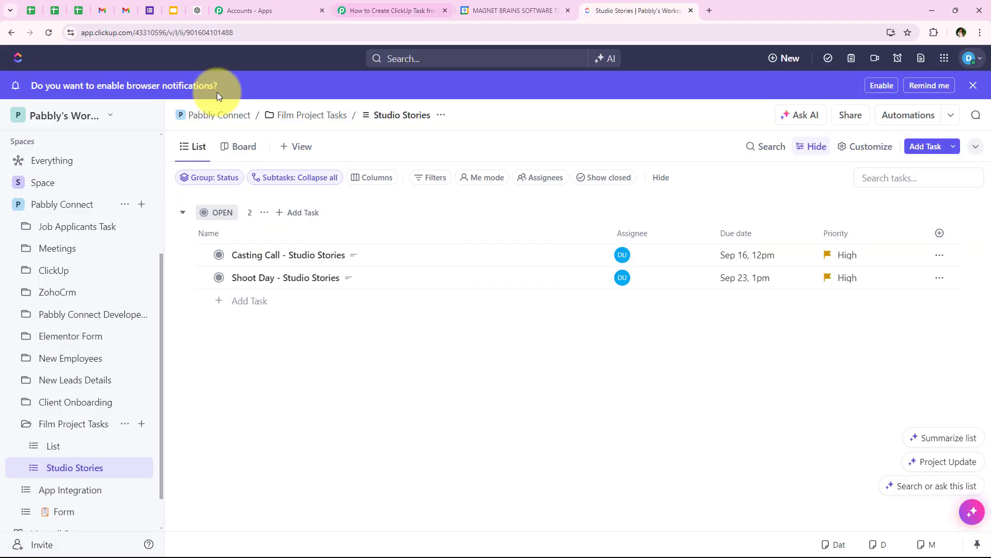
{"action": "left_click", "coordinate": [237, 279]}
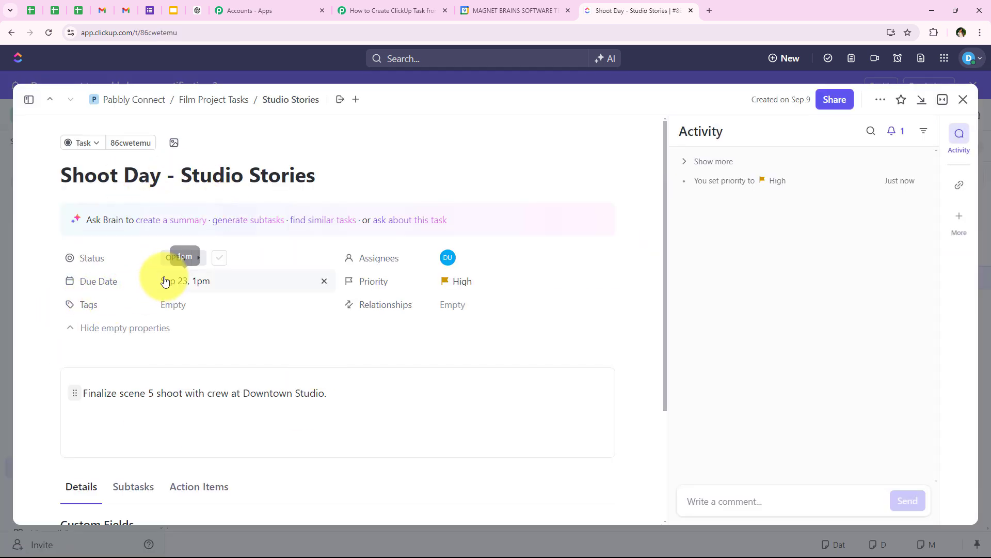
Compare the Shoot Day event in Google Calendar with the ClickUp task's due date, description, assignee and priority.
{"action": "left_click", "coordinate": [499, 9]}
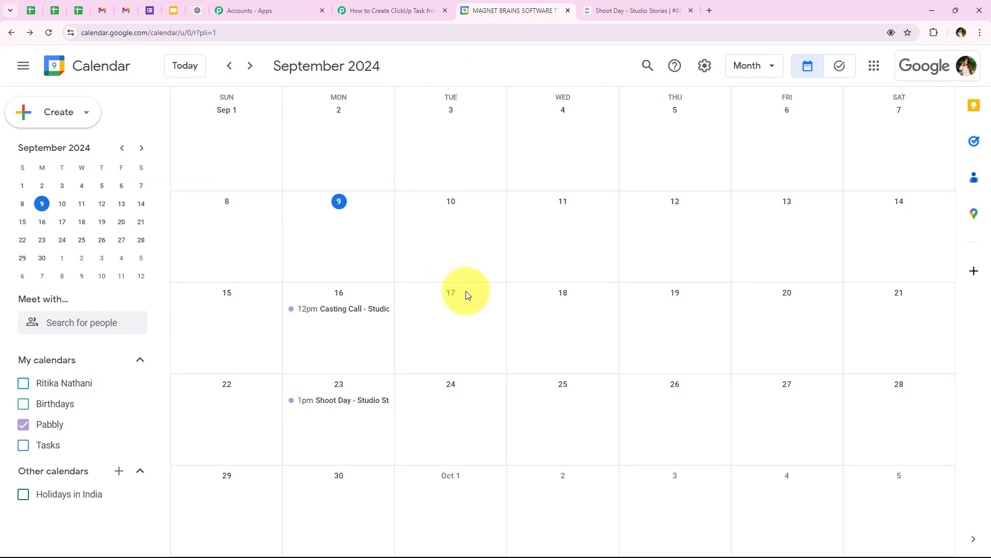
{"action": "left_click", "coordinate": [330, 404]}
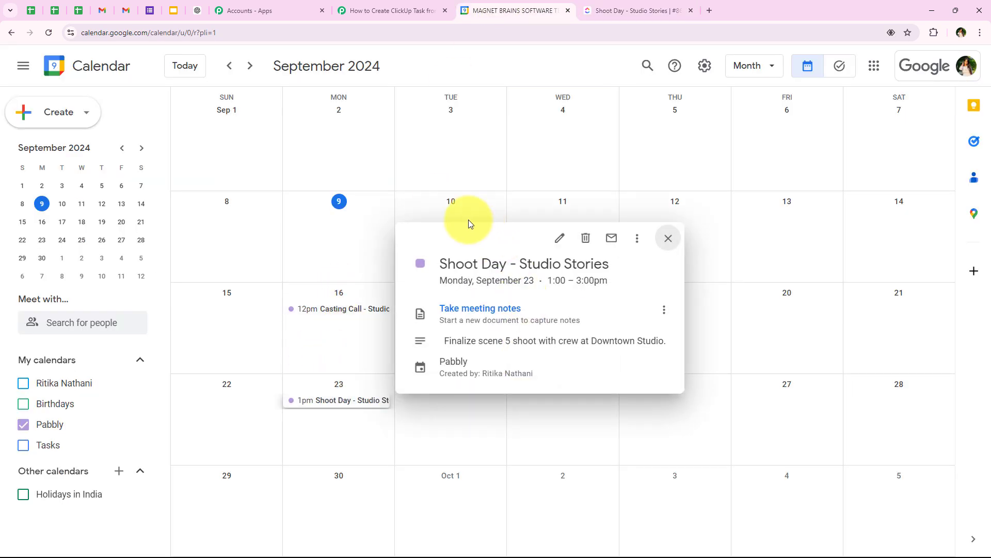
{"action": "left_click", "coordinate": [385, 10]}
{"action": "left_click", "coordinate": [638, 11]}
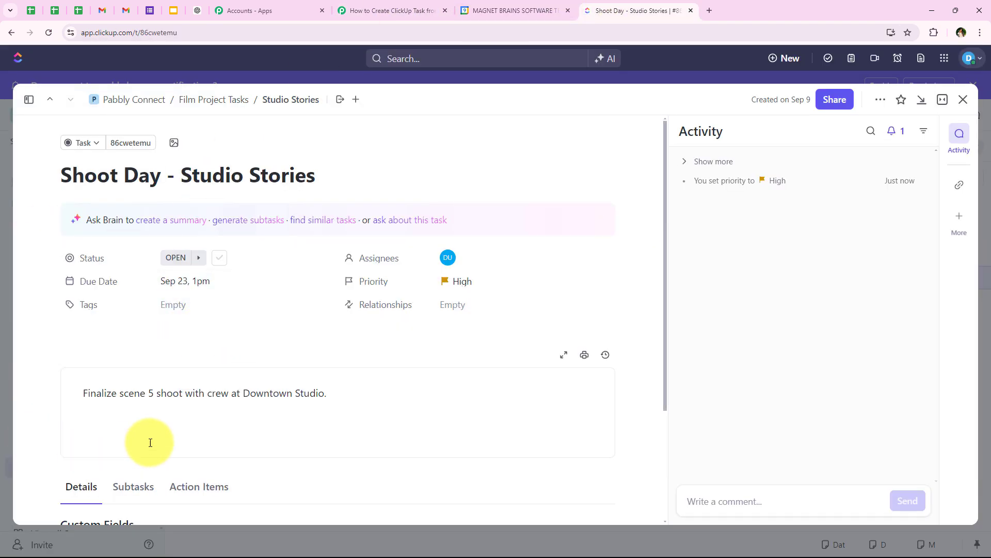
{"action": "left_click_drag", "start_coordinate": [329, 393], "coordinate": [92, 381]}
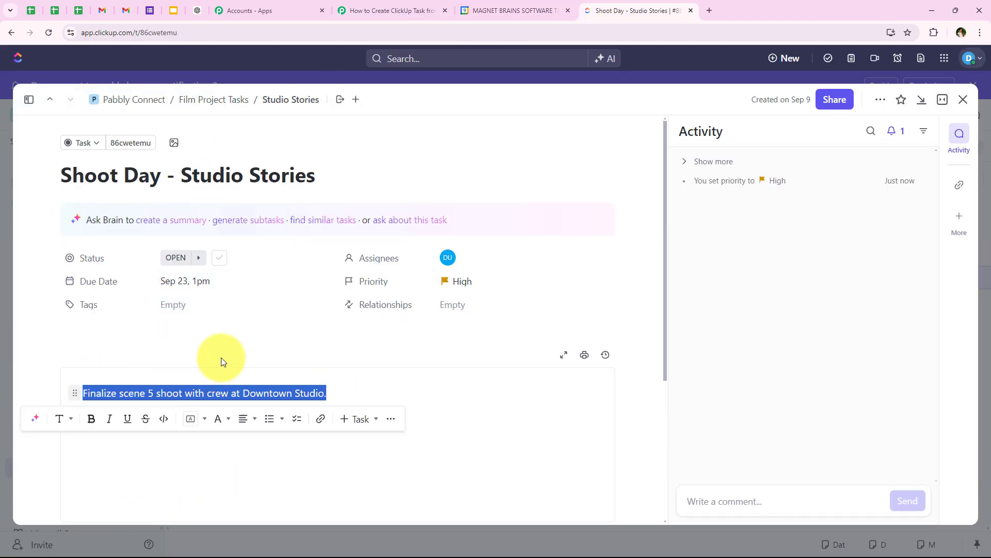
{"action": "left_click", "coordinate": [287, 379]}
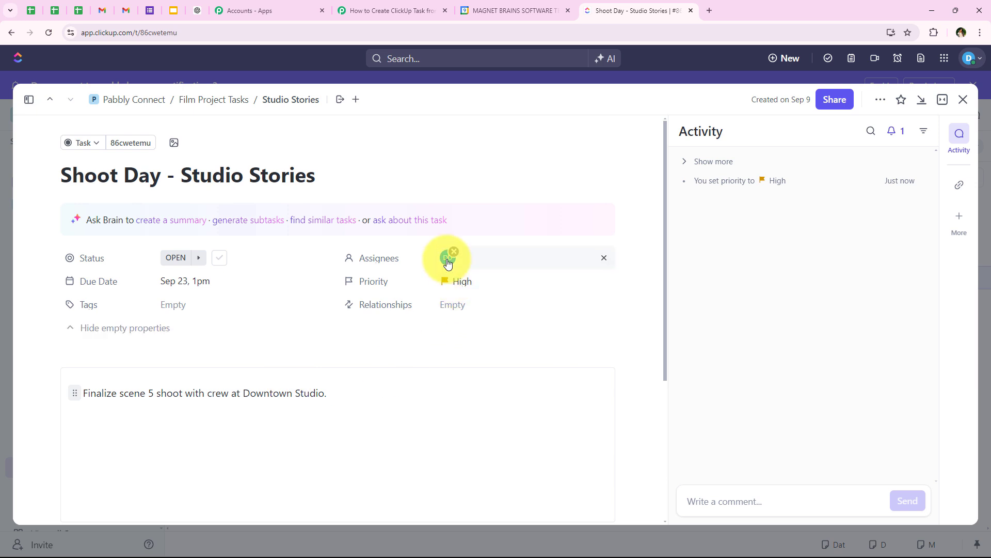
{"action": "scroll", "coordinate": [138, 384], "scroll_direction": "down", "scroll_amount": 2}
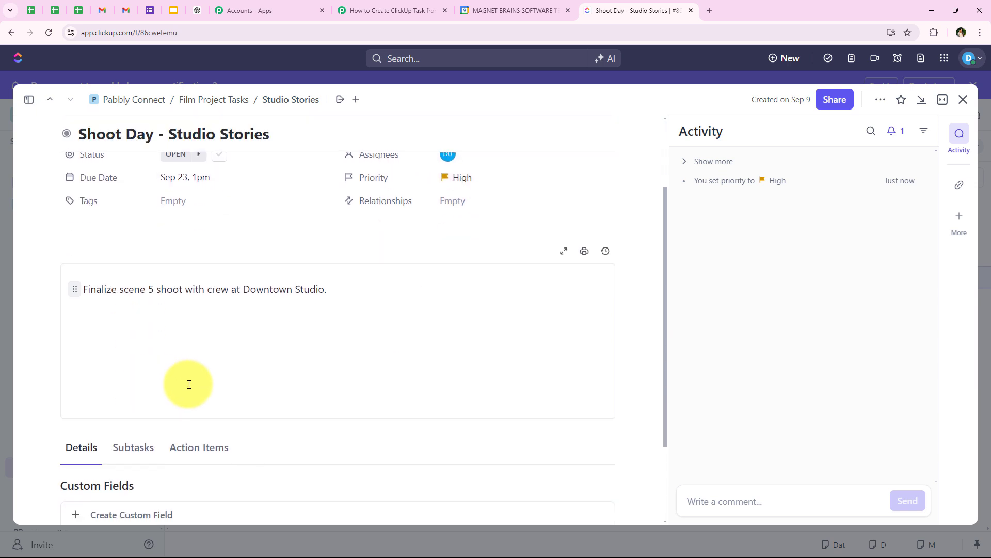
Review the three steps of the Pabbly Connect workflow, and return to the Shoot Day task in ClickUp.
{"action": "left_click", "coordinate": [392, 10]}
{"action": "scroll", "coordinate": [118, 438], "scroll_direction": "down", "scroll_amount": 1}
{"action": "scroll", "coordinate": [119, 438], "scroll_direction": "up", "scroll_amount": 1}
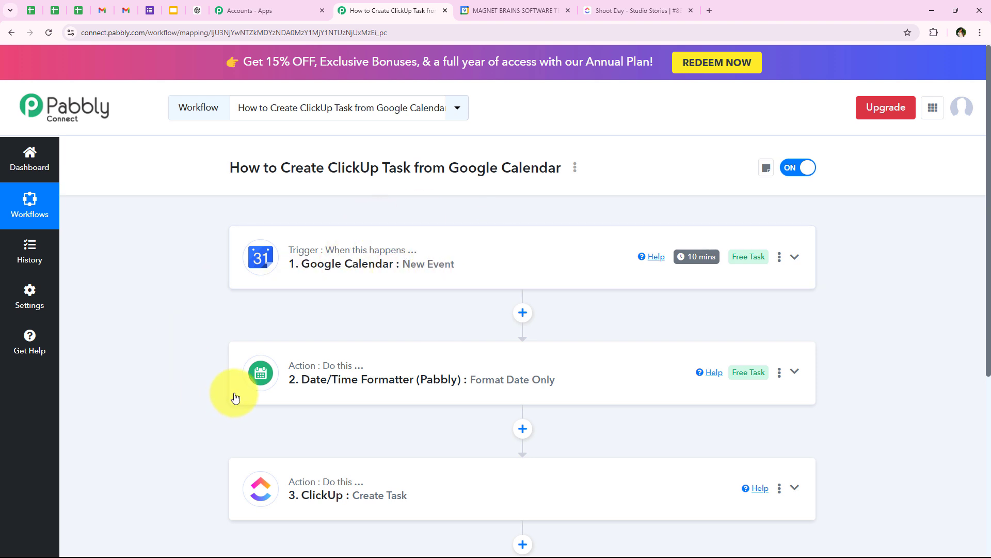
{"action": "scroll", "coordinate": [197, 376], "scroll_direction": "down", "scroll_amount": 1}
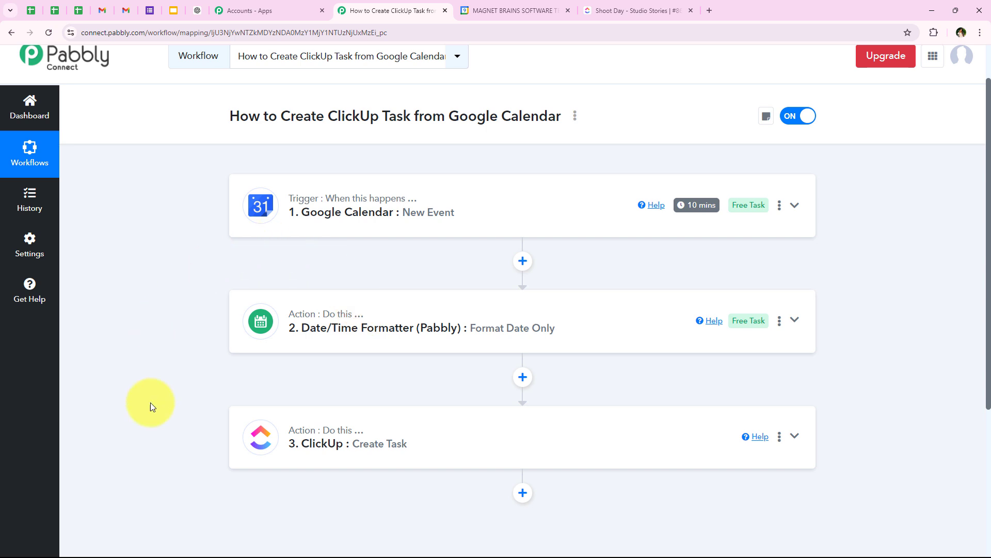
{"action": "scroll", "coordinate": [206, 449], "scroll_direction": "up", "scroll_amount": 1}
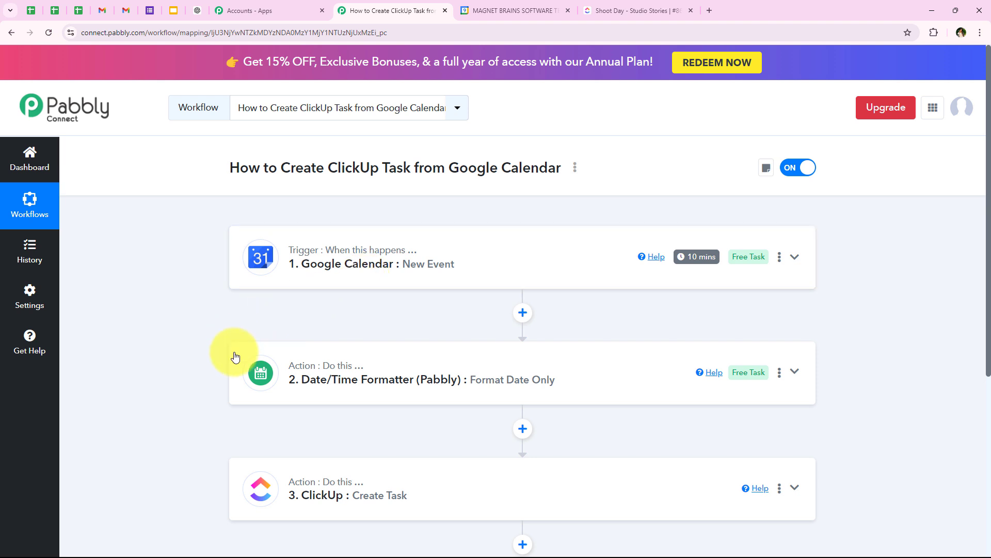
{"action": "scroll", "coordinate": [227, 372], "scroll_direction": "down", "scroll_amount": 1}
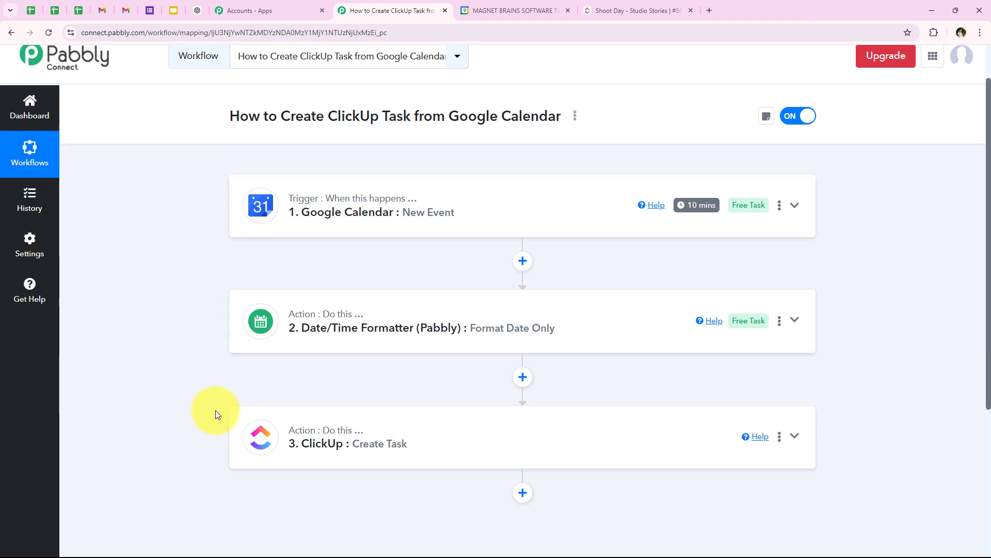
{"action": "scroll", "coordinate": [165, 428], "scroll_direction": "down", "scroll_amount": 1}
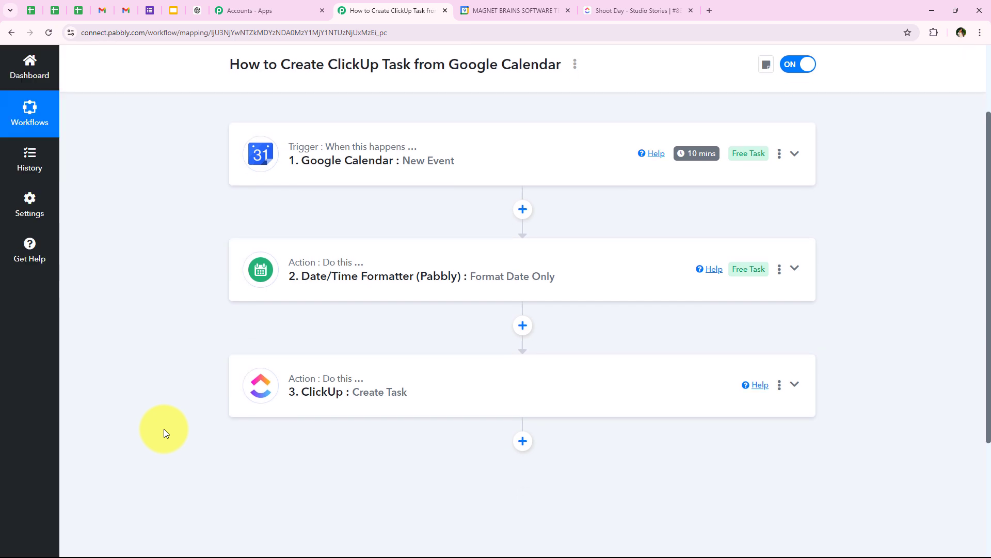
{"action": "scroll", "coordinate": [156, 376], "scroll_direction": "up", "scroll_amount": 2}
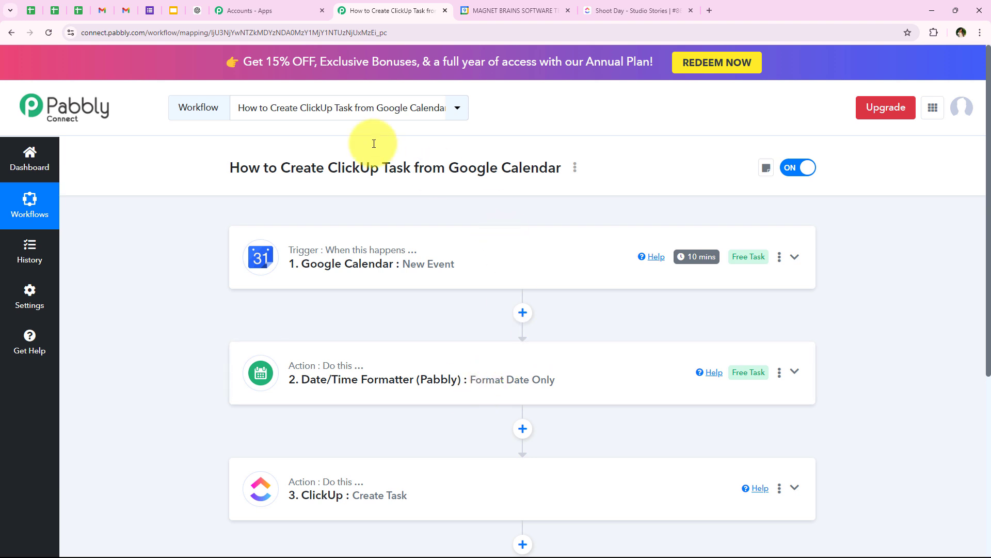
{"action": "left_click", "coordinate": [621, 9]}
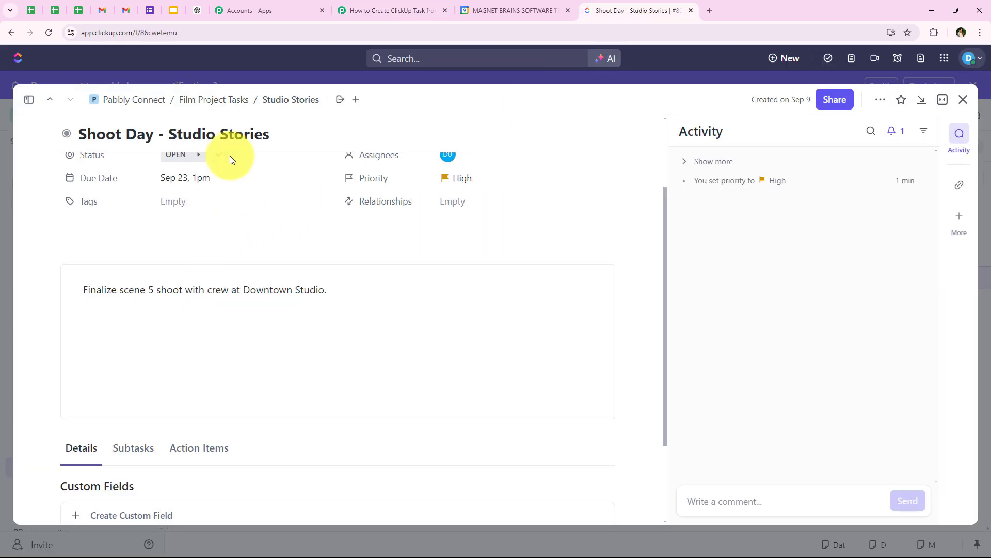
Close the Shoot Day task, and check the Casting Call and Shoot Day tasks in the Studio Stories list, selecting and deselecting both.
{"action": "left_click", "coordinate": [964, 100]}
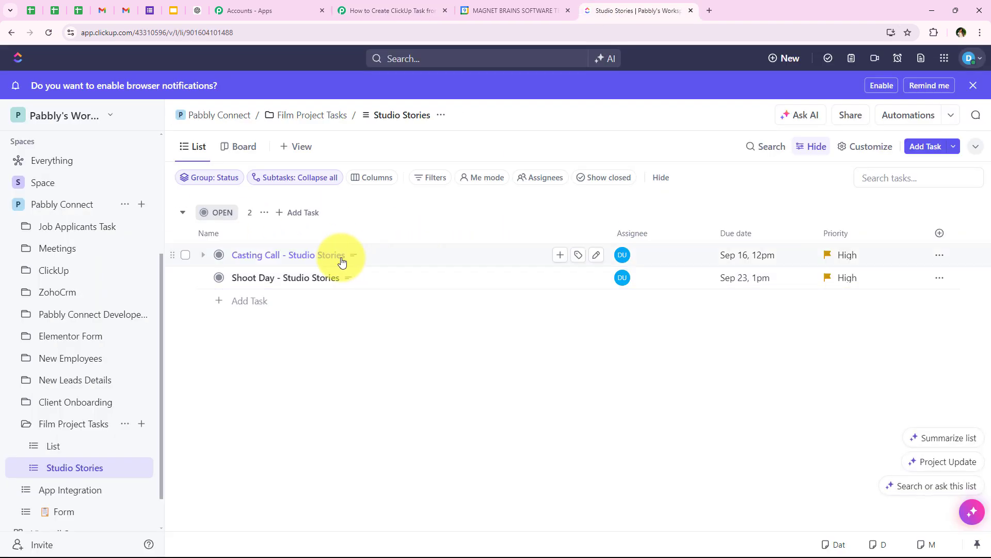
{"action": "left_click", "coordinate": [185, 277]}
{"action": "left_click", "coordinate": [185, 258]}
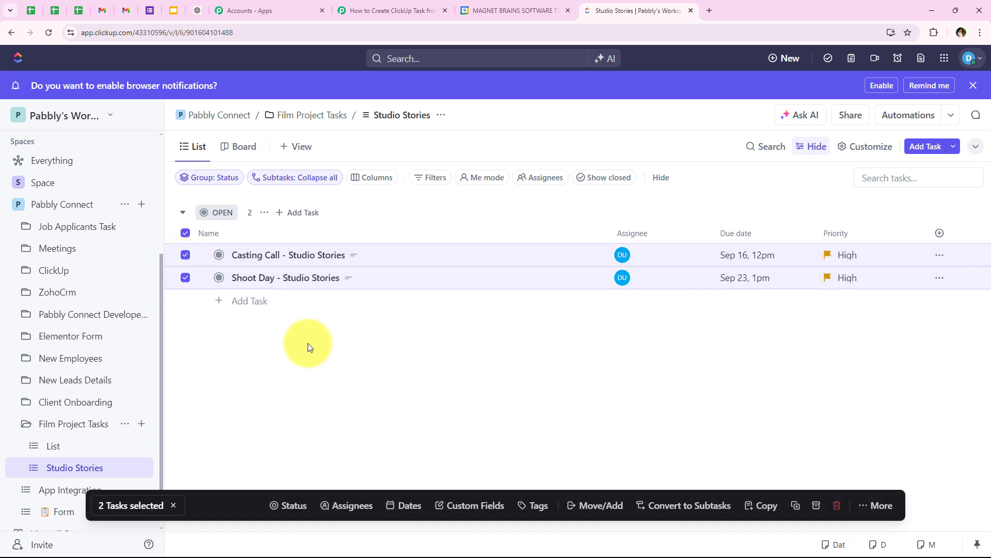
{"action": "left_click", "coordinate": [185, 258]}
{"action": "left_click", "coordinate": [185, 277]}
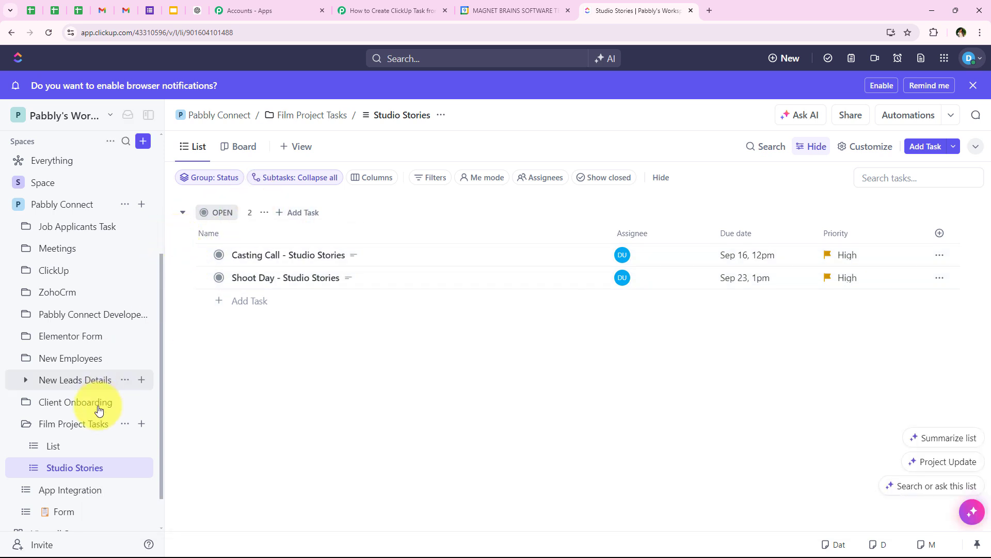
Close the Shoot Day event details in Google Calendar, and return to the Pabbly Connect workflow to look over its steps.
{"action": "left_click", "coordinate": [382, 10]}
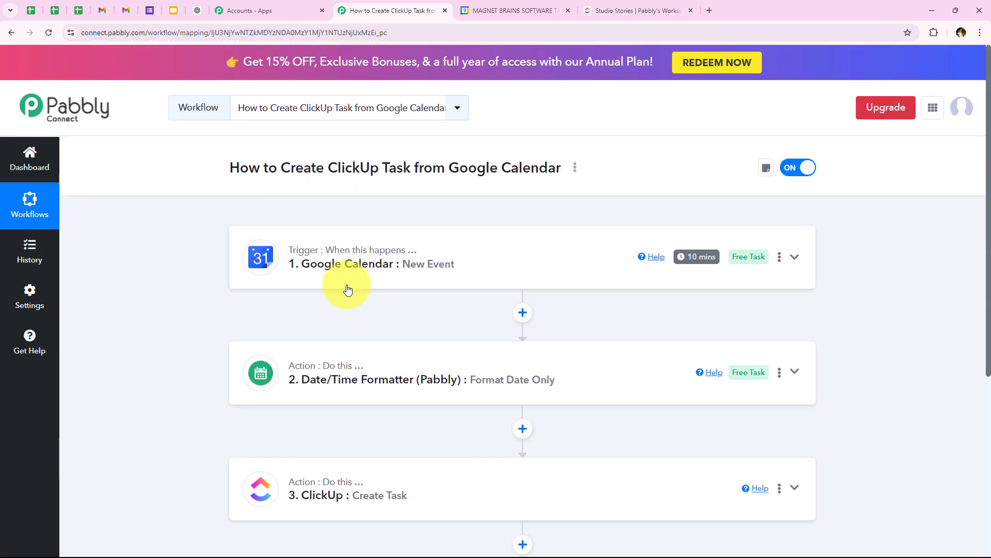
{"action": "left_click", "coordinate": [521, 10]}
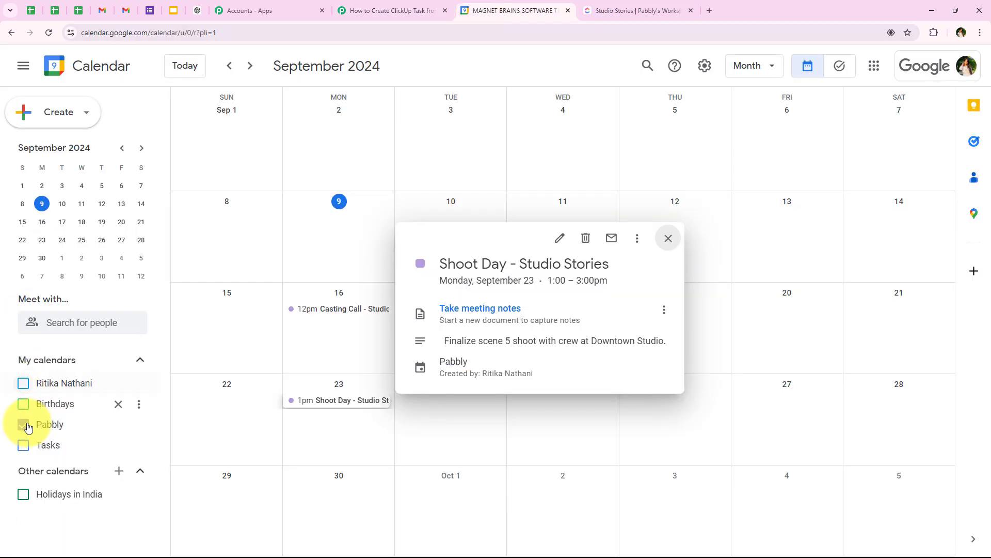
{"action": "left_click", "coordinate": [665, 239]}
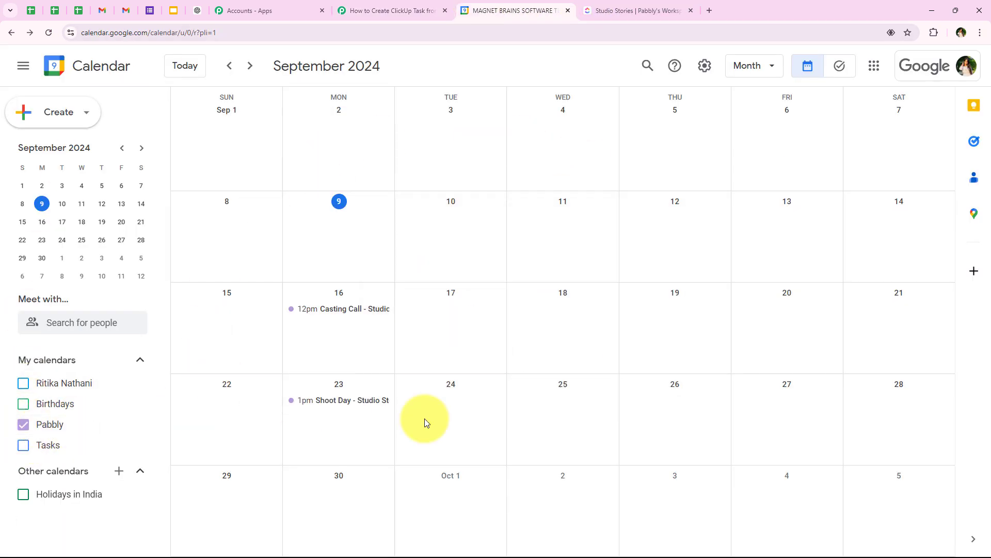
{"action": "left_click", "coordinate": [602, 9]}
{"action": "left_click", "coordinate": [364, 5]}
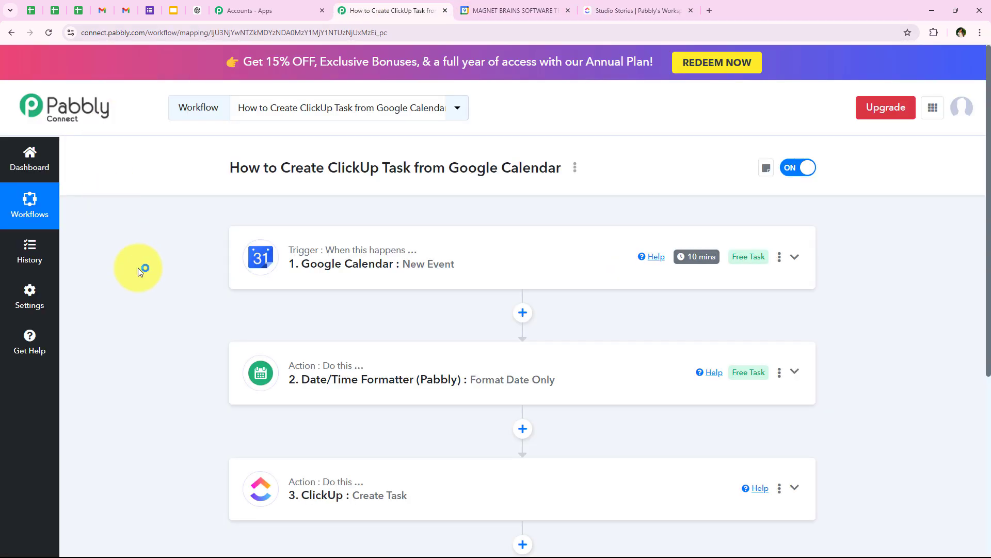